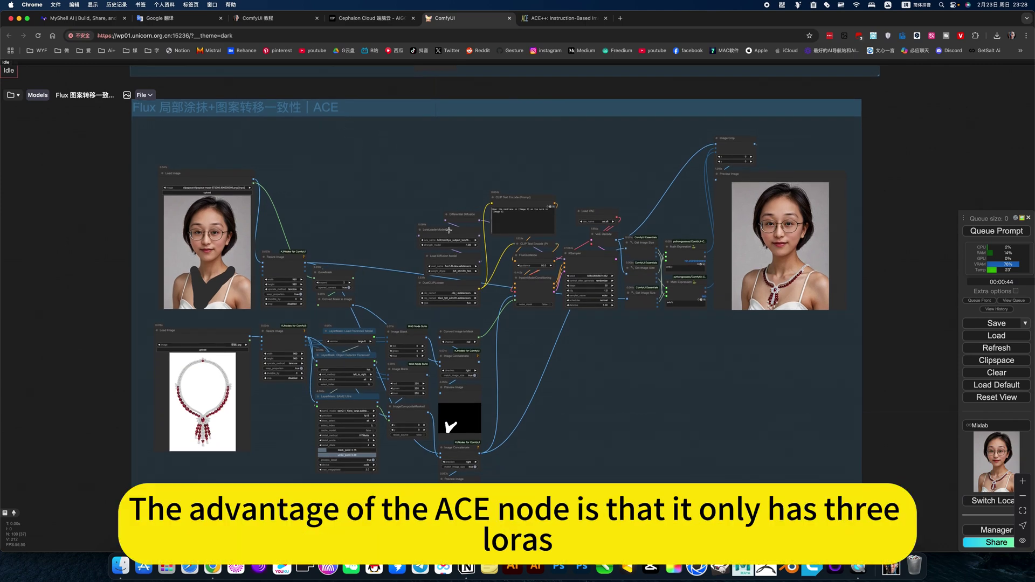
pyautogui.scroll(3, 444, 240)
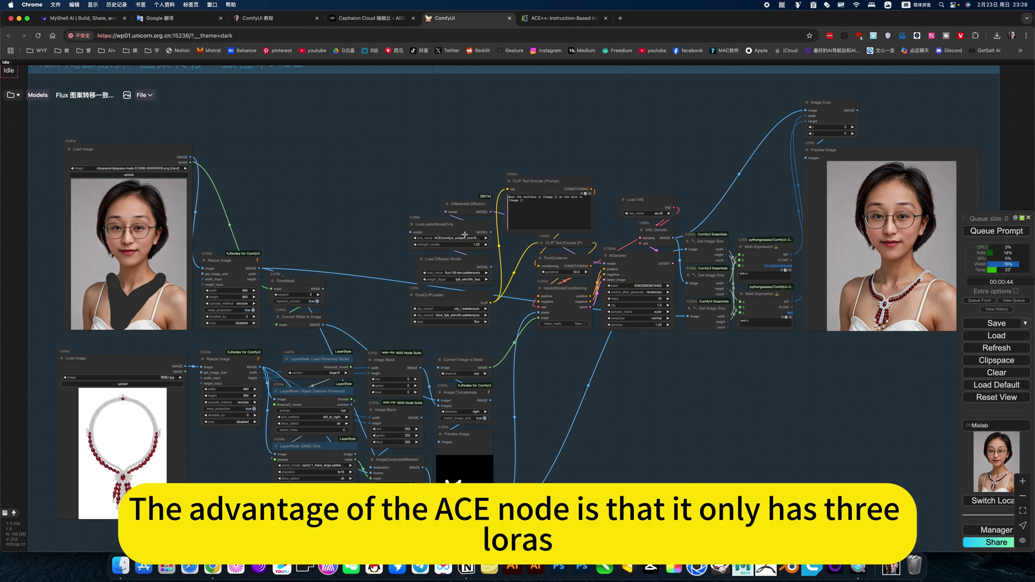
pyautogui.scroll(-3, 463, 298)
pyautogui.scroll(-3, 463, 299)
pyautogui.scroll(3, 462, 298)
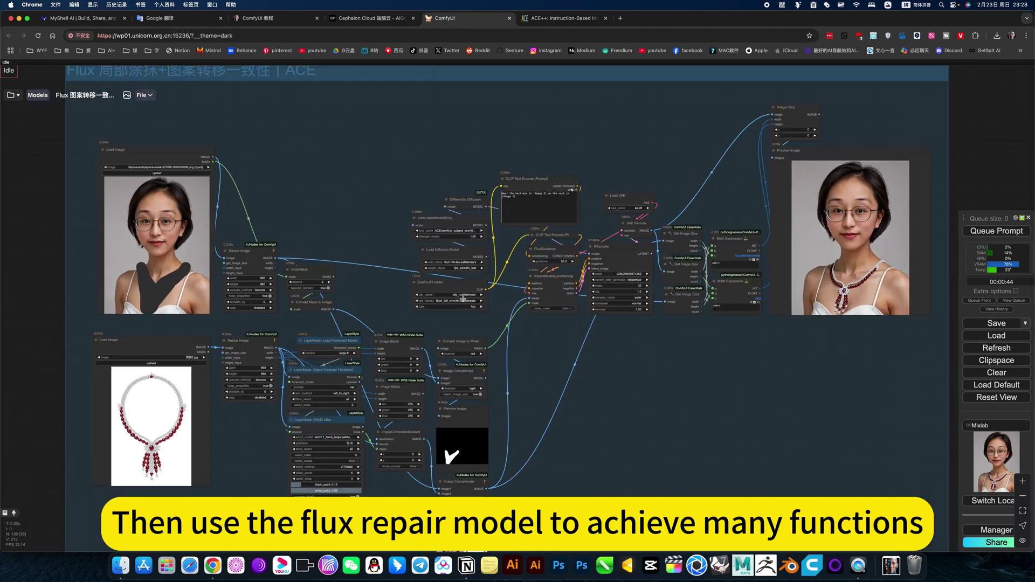
pyautogui.scroll(2, 454, 283)
pyautogui.scroll(2, 437, 252)
pyautogui.scroll(2, 434, 248)
pyautogui.scroll(-3, 434, 249)
pyautogui.scroll(-3, 437, 251)
pyautogui.scroll(-2, 445, 255)
pyautogui.scroll(2, 453, 259)
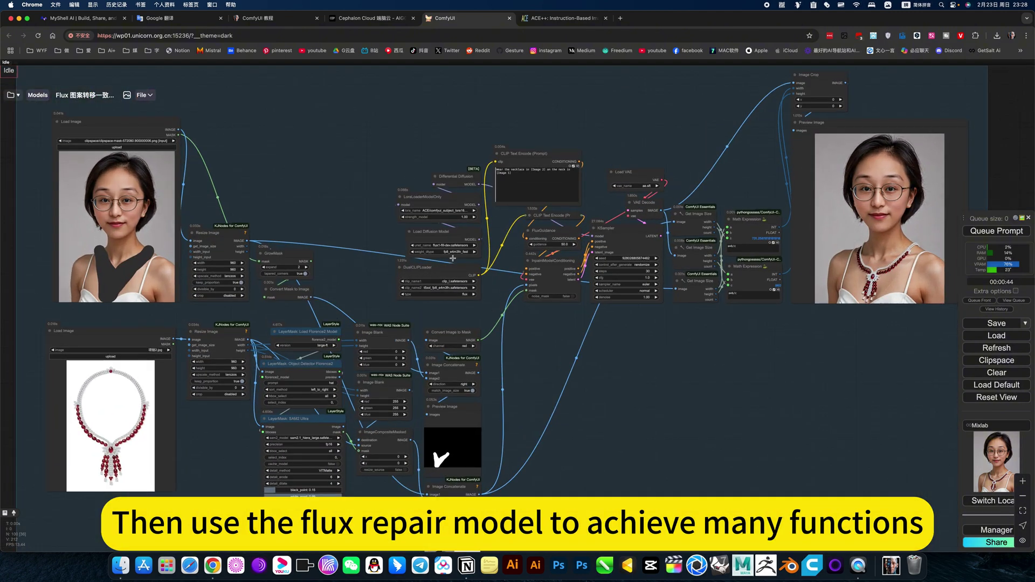
pyautogui.scroll(-3, 453, 258)
pyautogui.scroll(2, 453, 258)
pyautogui.scroll(1, 453, 258)
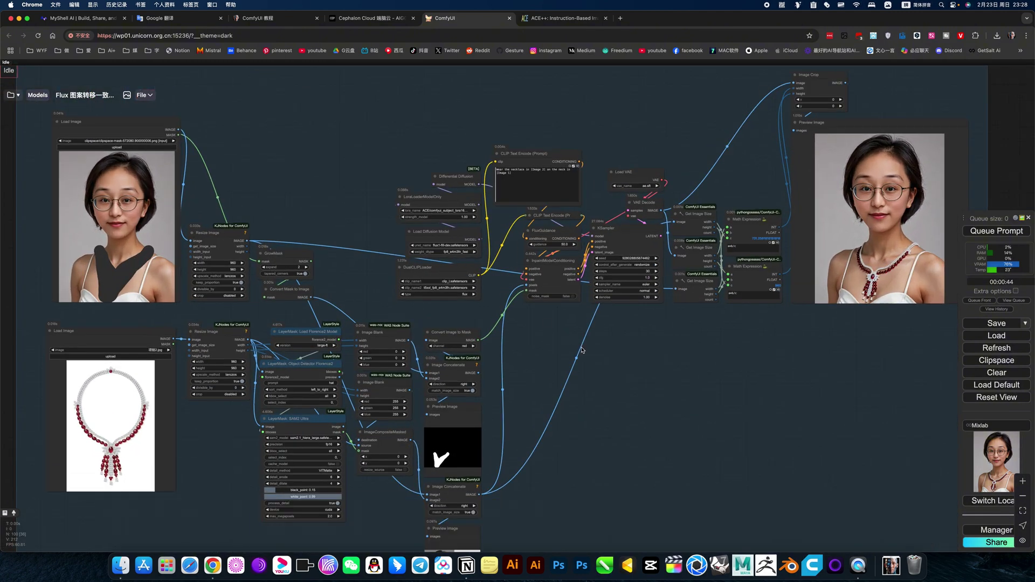
pyautogui.scroll(-3, 620, 358)
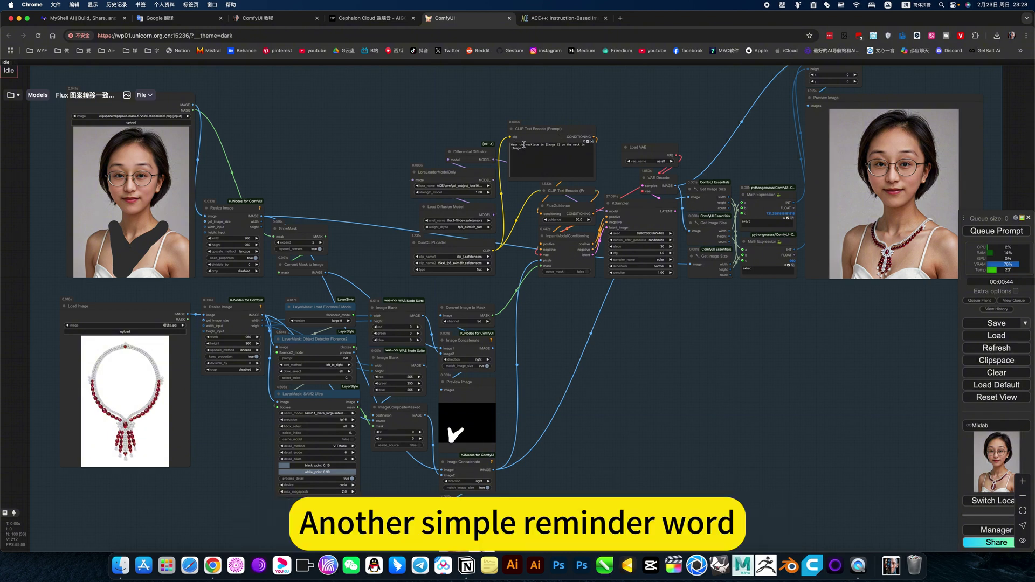
pyautogui.scroll(3, 730, 351)
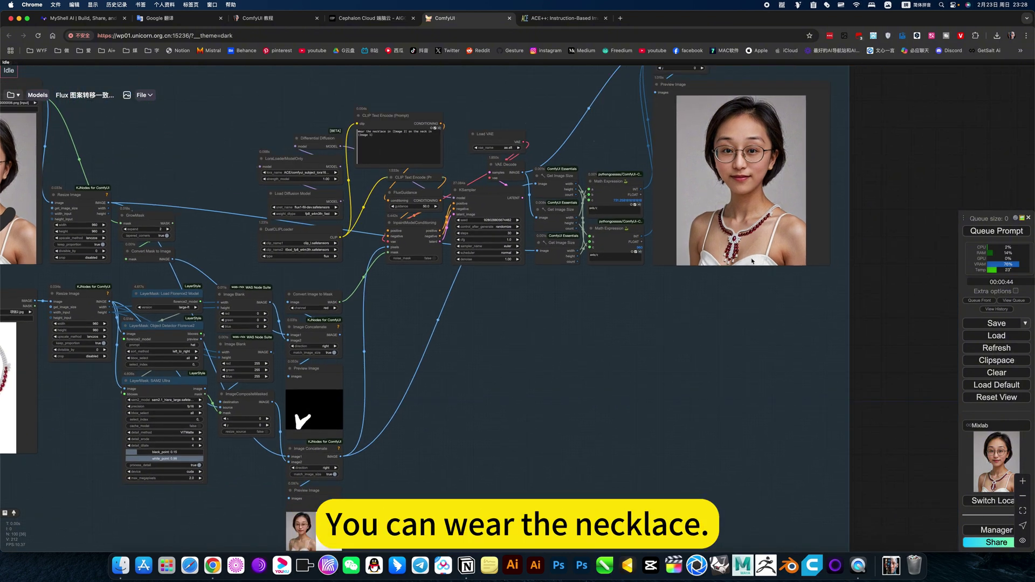
pyautogui.scroll(2, 752, 292)
pyautogui.scroll(2, 781, 232)
pyautogui.scroll(1, 781, 231)
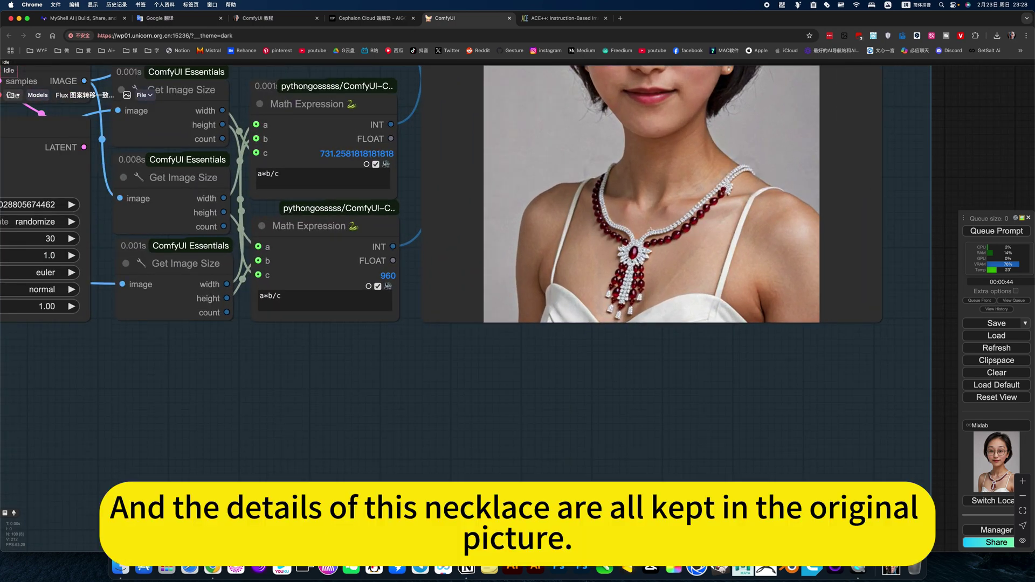
pyautogui.scroll(-2, 546, 345)
pyautogui.scroll(-1, 545, 344)
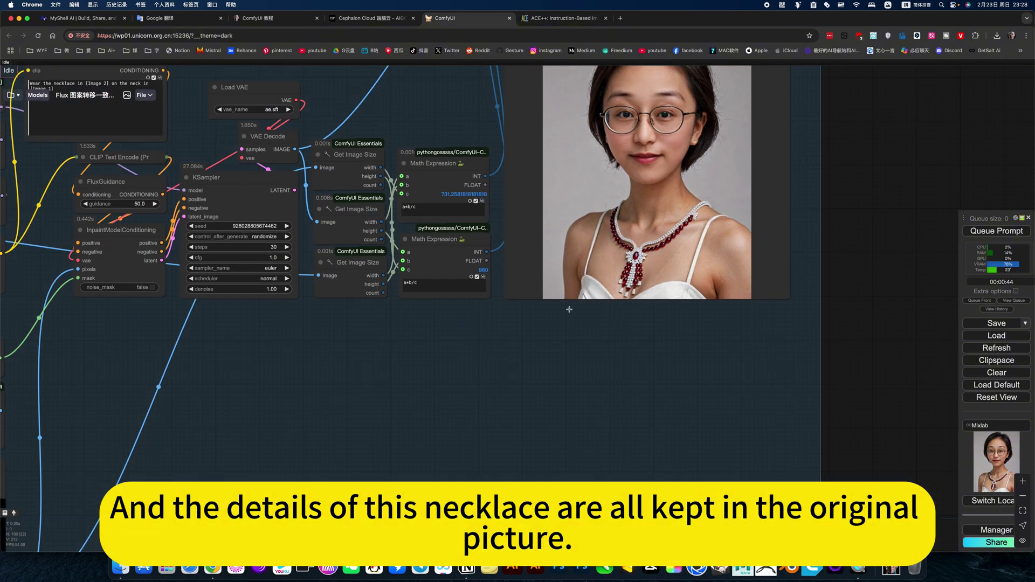
pyautogui.scroll(-1, 547, 345)
pyautogui.scroll(-2, 546, 344)
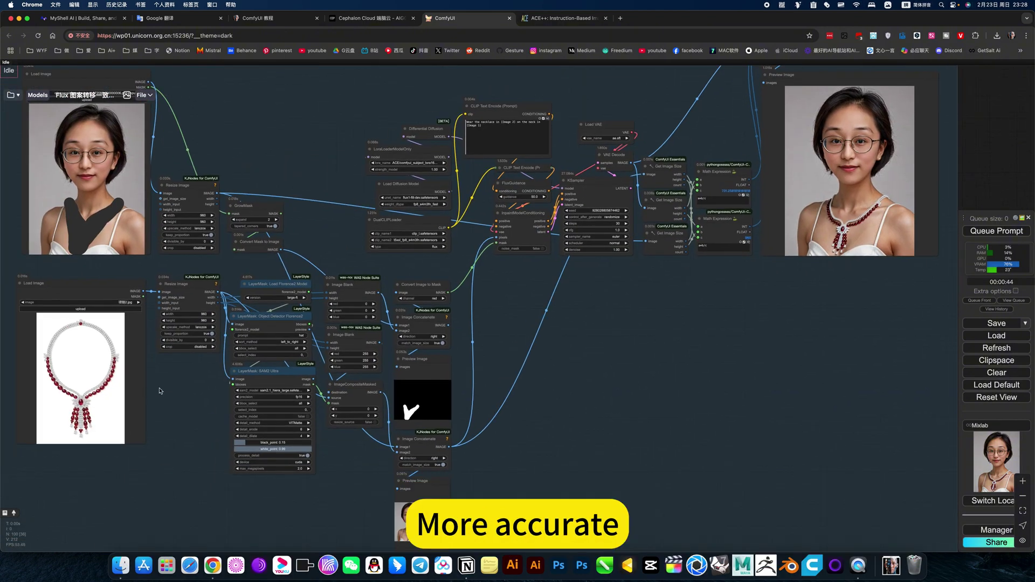
pyautogui.scroll(1, 572, 316)
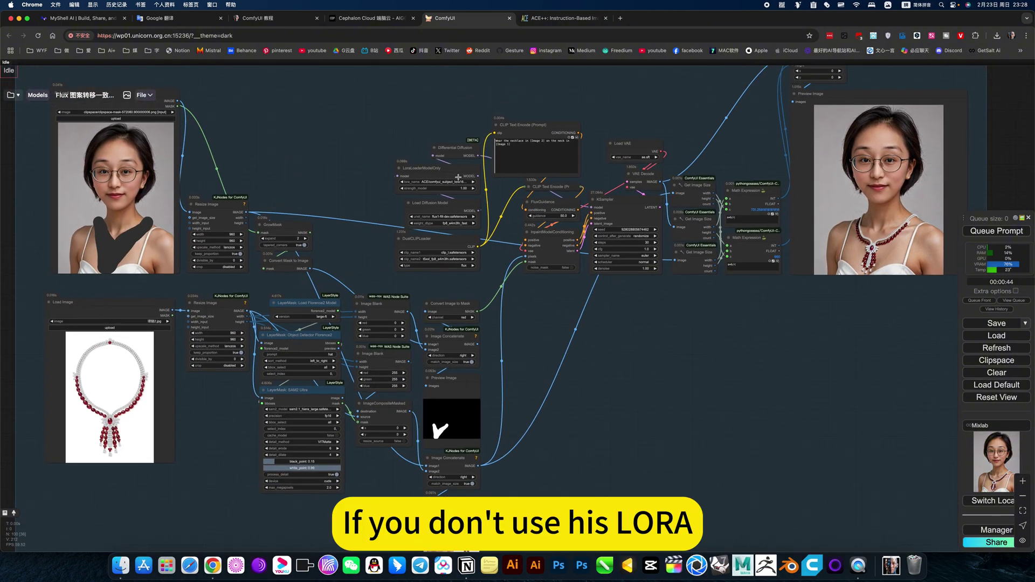
pyautogui.scroll(2, 441, 217)
pyautogui.scroll(4, 442, 217)
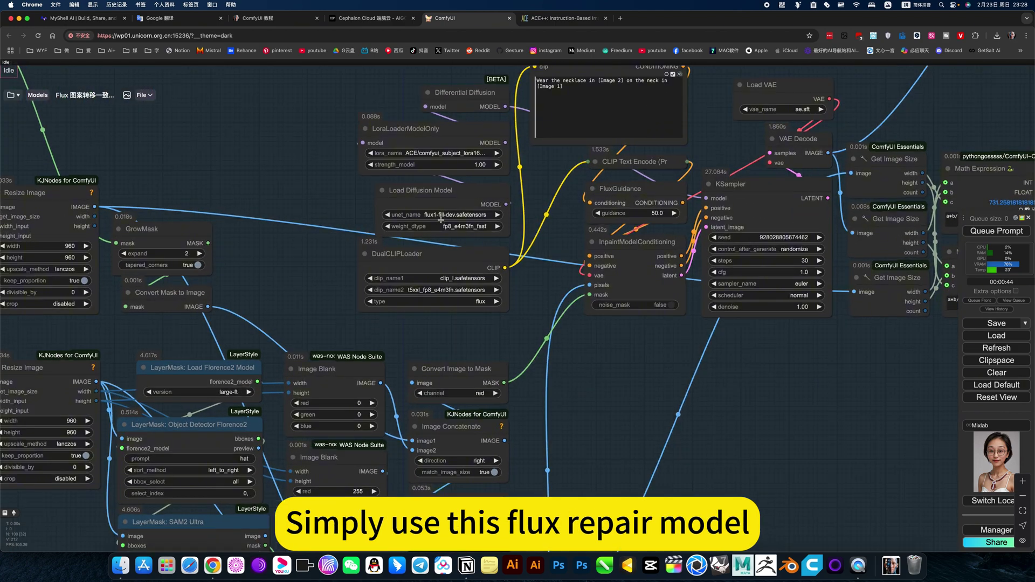
pyautogui.scroll(-3, 445, 217)
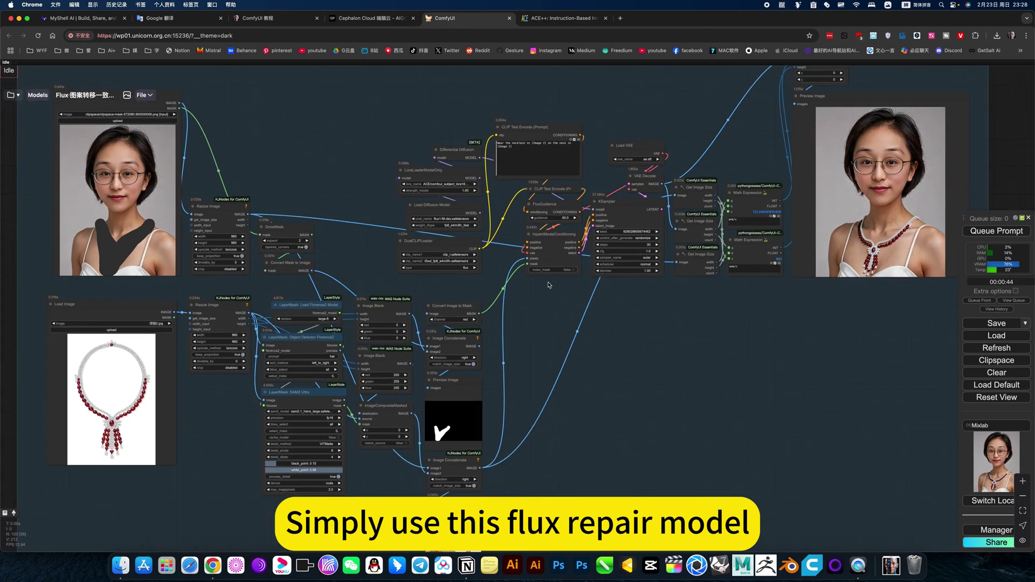
pyautogui.scroll(-2, 445, 217)
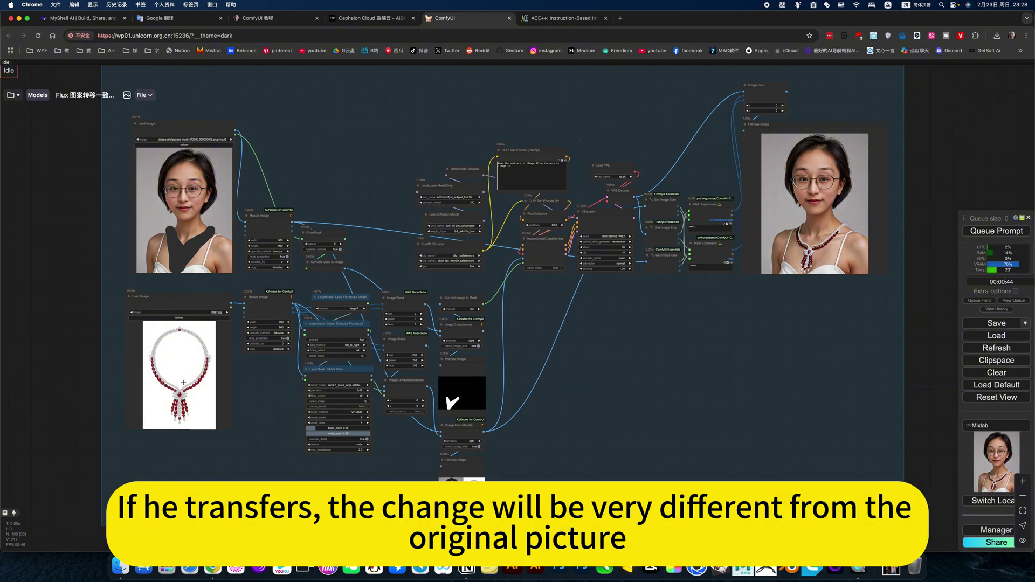
pyautogui.scroll(2, 668, 381)
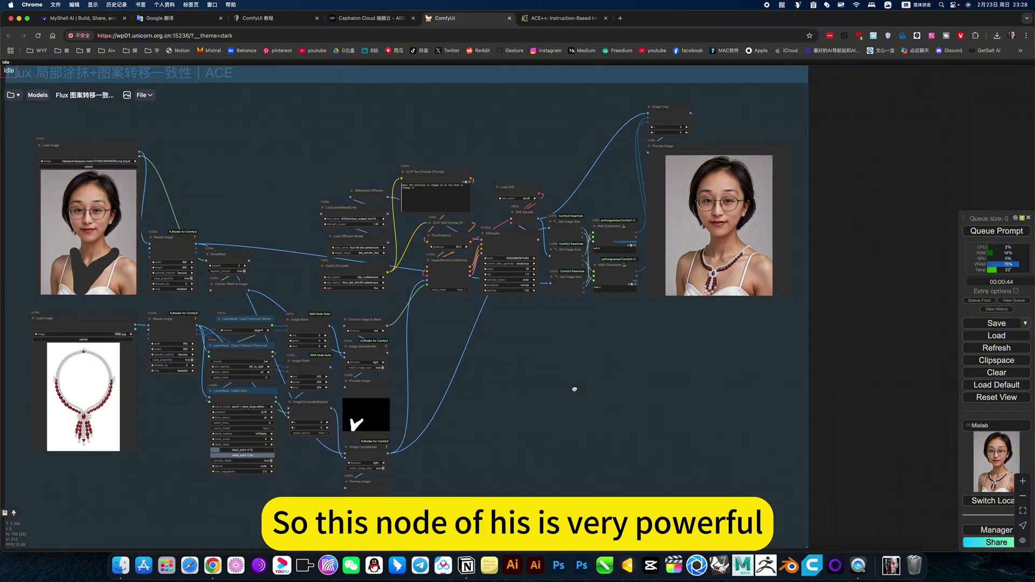
pyautogui.scroll(2, 669, 382)
pyautogui.scroll(2, 744, 285)
pyautogui.scroll(3, 745, 287)
pyautogui.scroll(1, 701, 258)
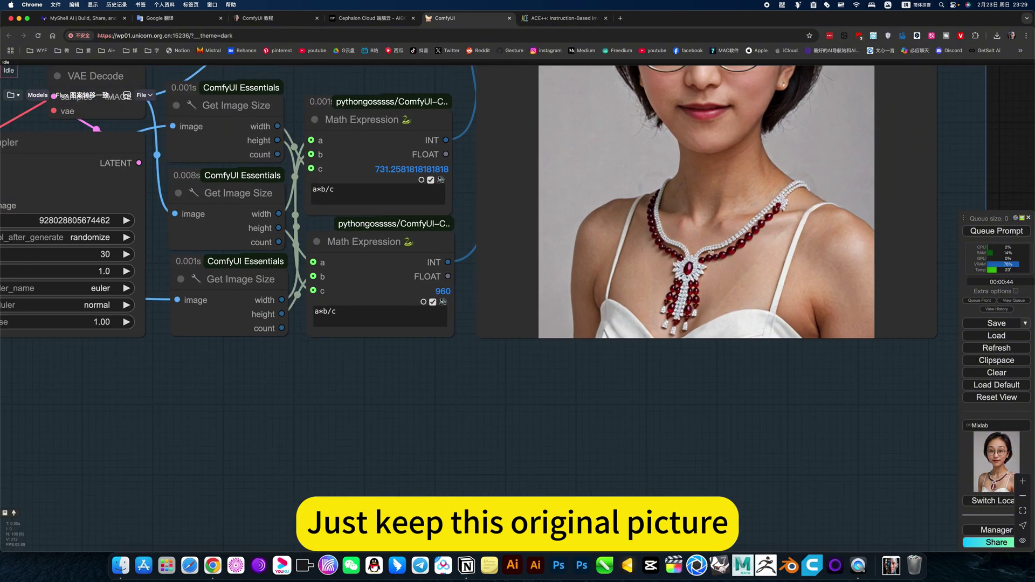
pyautogui.scroll(-2, 641, 339)
pyautogui.scroll(-2, 641, 339)
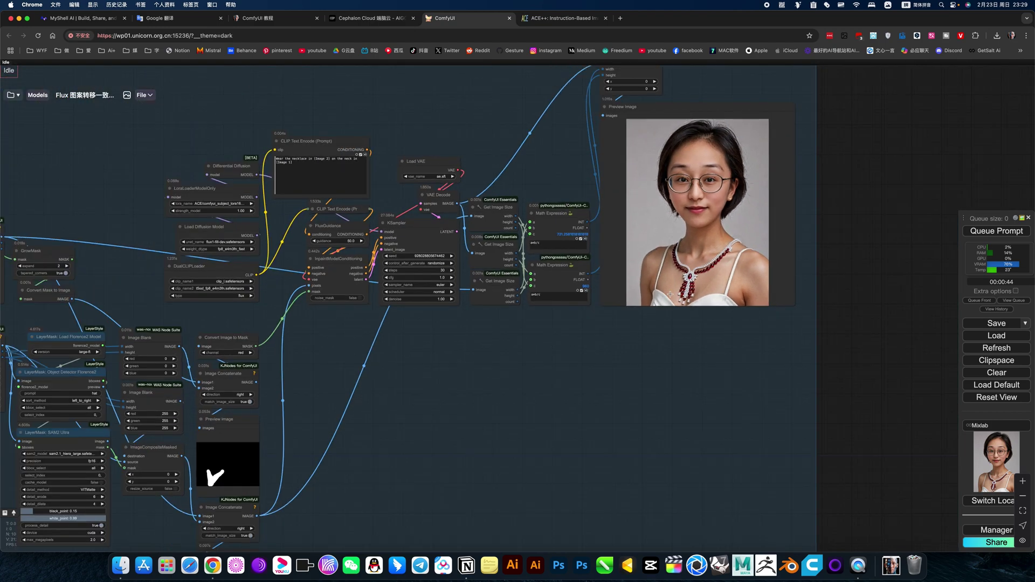
pyautogui.scroll(-3, 640, 338)
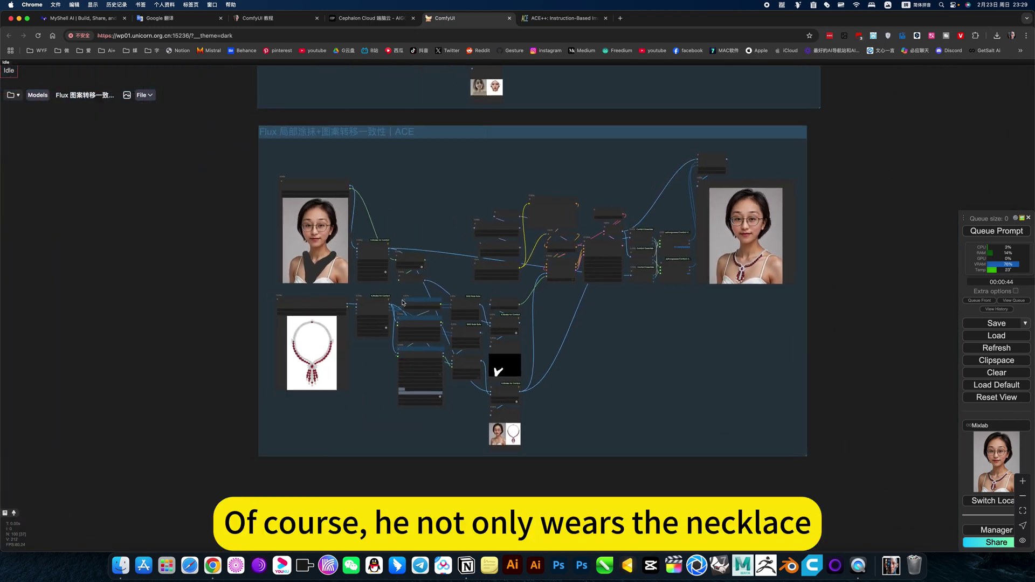
pyautogui.scroll(2, 299, 369)
pyautogui.scroll(4, 300, 370)
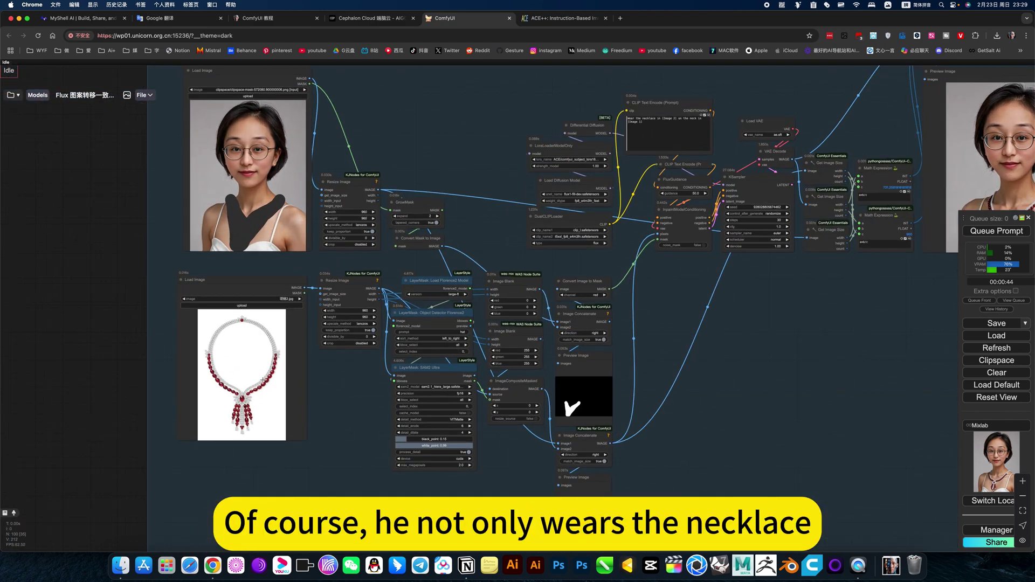
pyautogui.scroll(-2, 680, 338)
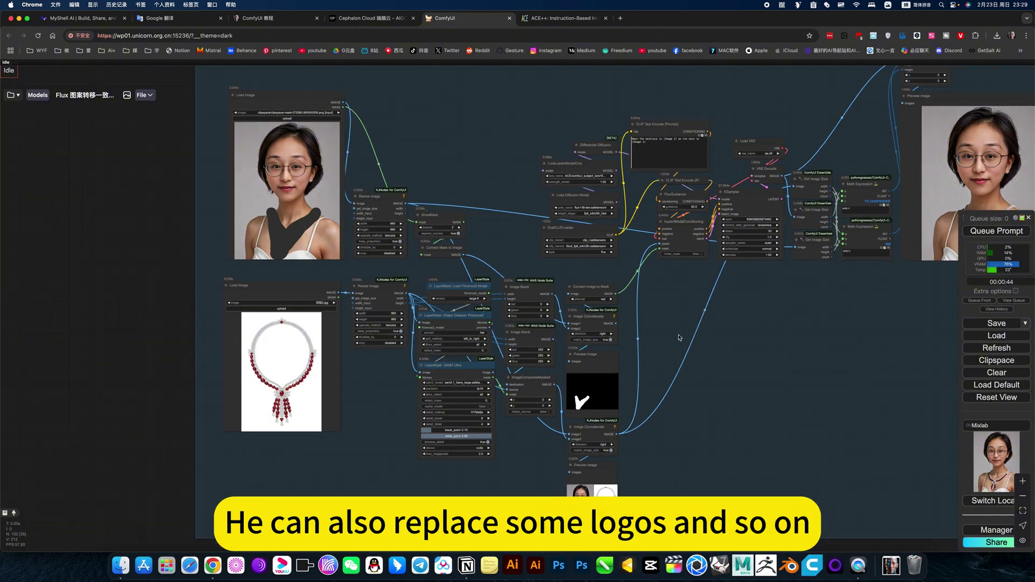
pyautogui.scroll(-4, 677, 335)
# Pan to bring all three workflow groups into view, briefly checking the Cephalon Cloud tab.
pyautogui.moveTo(753, 324); pyautogui.dragTo(652, 407)
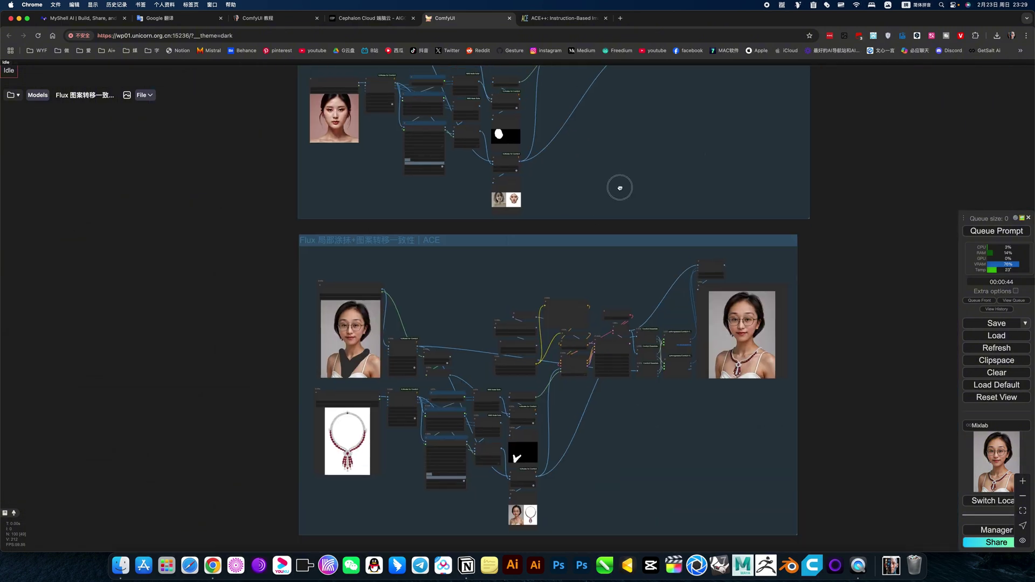
pyautogui.moveTo(617, 196); pyautogui.dragTo(606, 301)
pyautogui.scroll(-2, 607, 289)
pyautogui.scroll(-2, 622, 278)
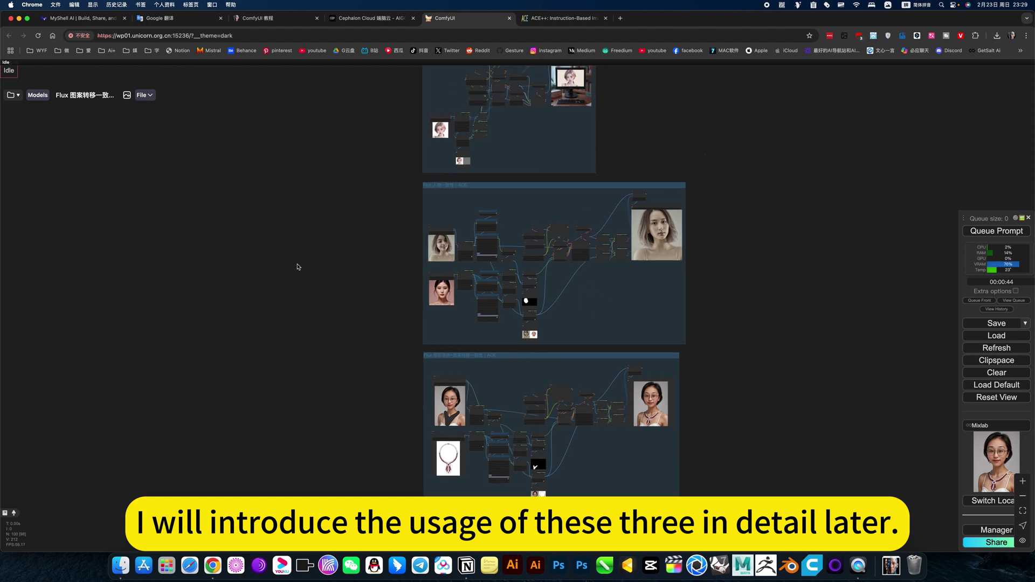
pyautogui.click(364, 20)
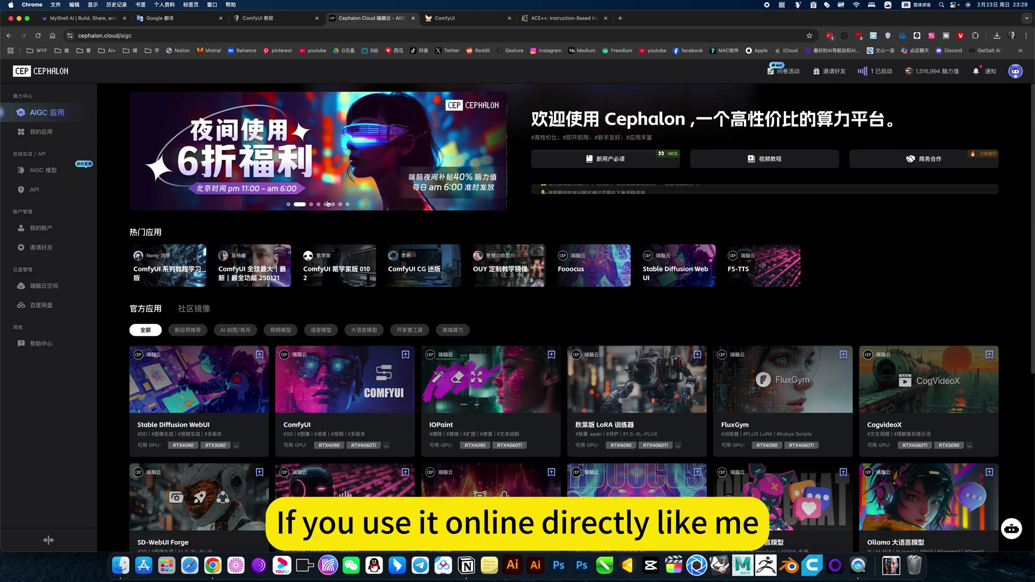
pyautogui.moveTo(254, 267)
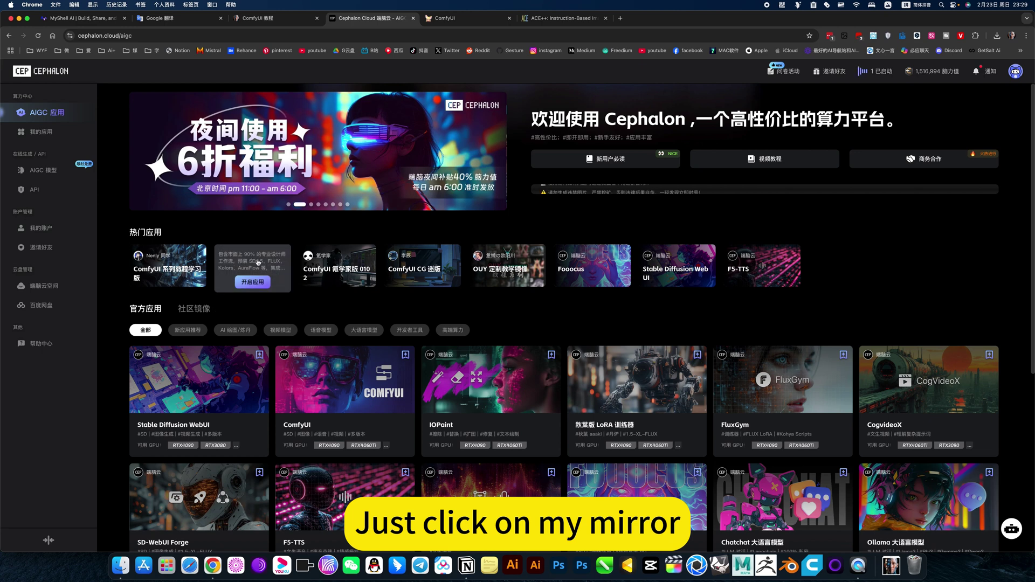
pyautogui.click(458, 20)
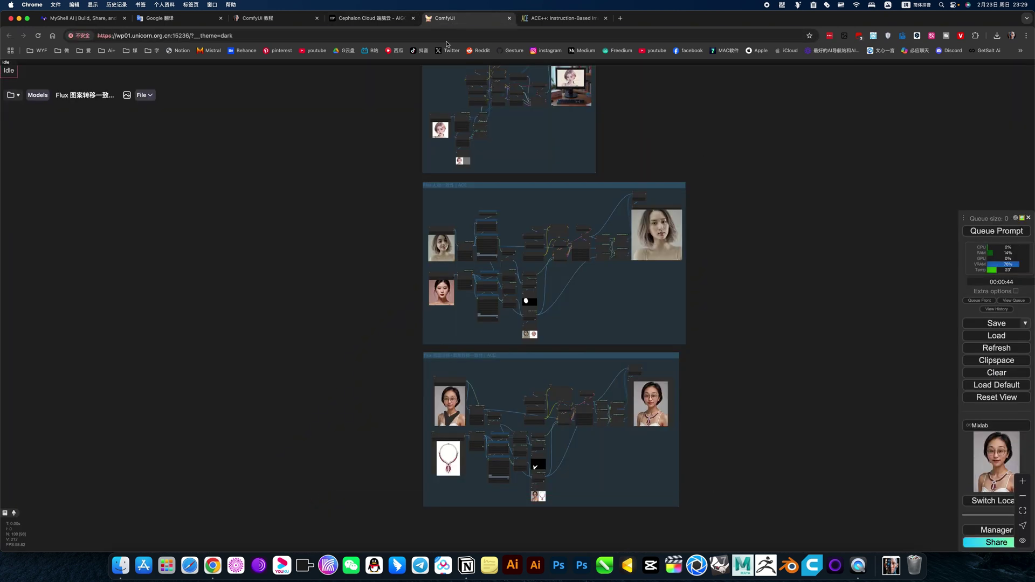
pyautogui.moveTo(380, 246); pyautogui.dragTo(327, 290)
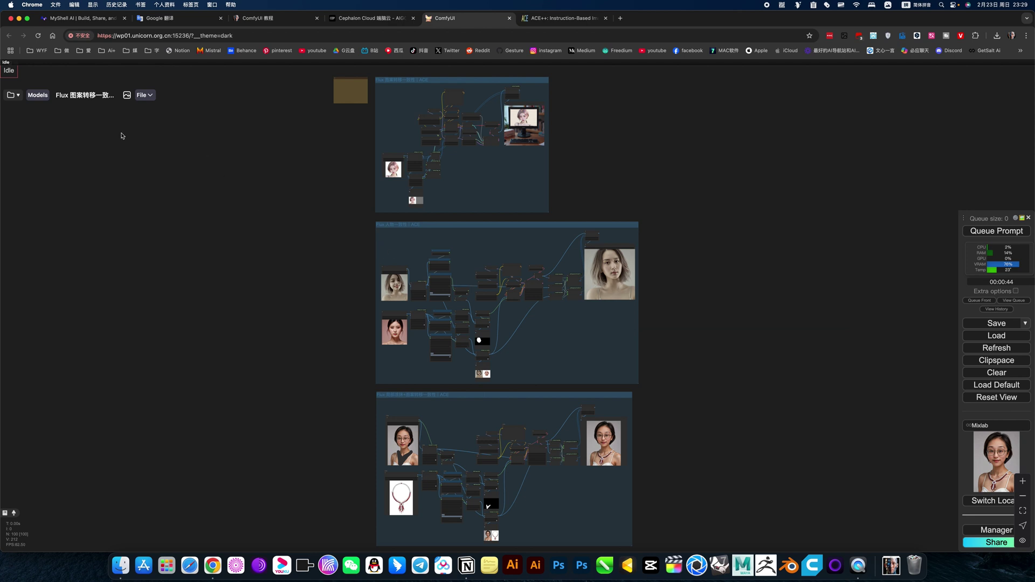
pyautogui.scroll(-3, 273, 217)
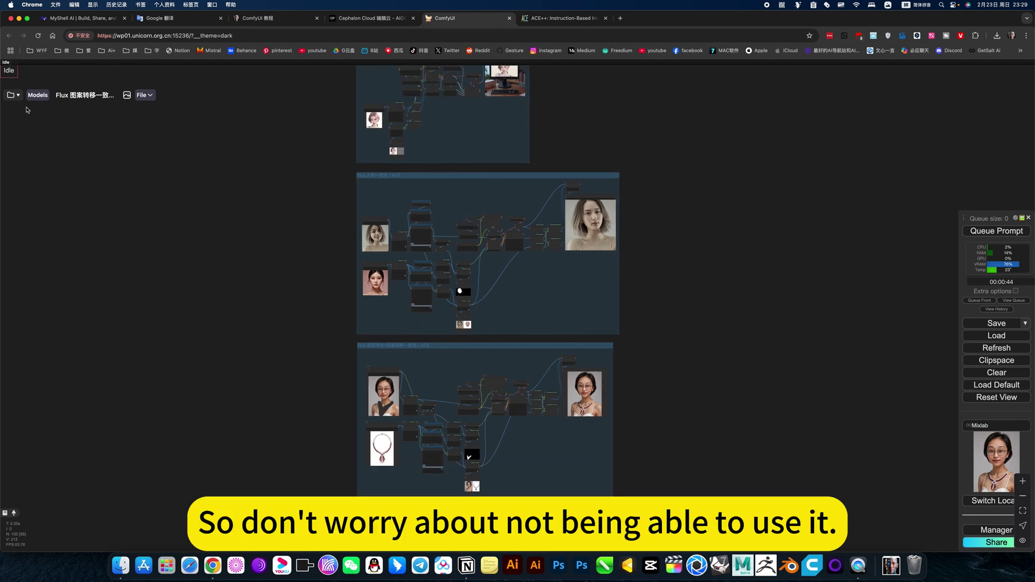
# Show the saved-workflows panel and browse the 图像类 image folder.
pyautogui.click(12, 95)
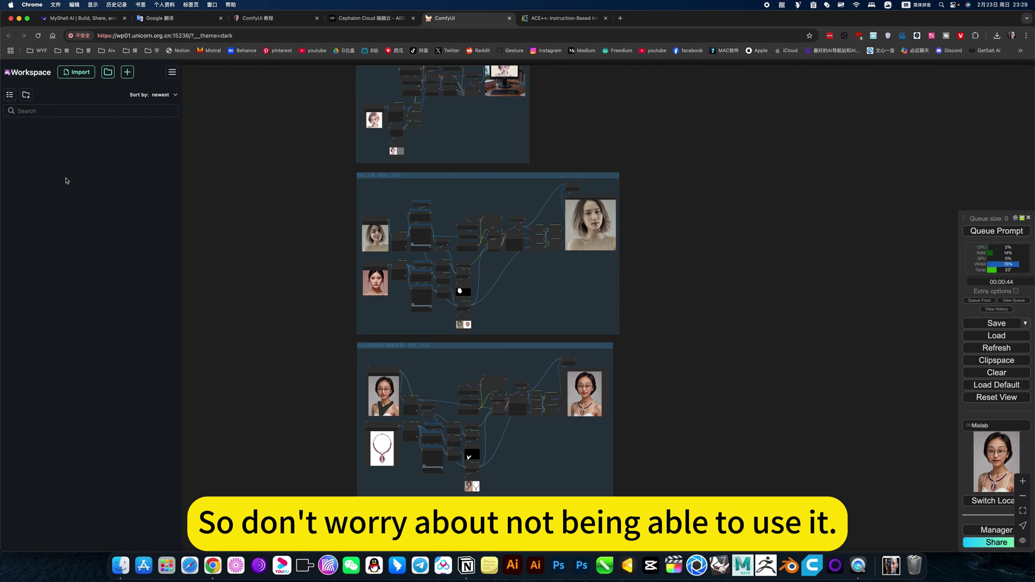
pyautogui.click(9, 129)
pyautogui.click(16, 146)
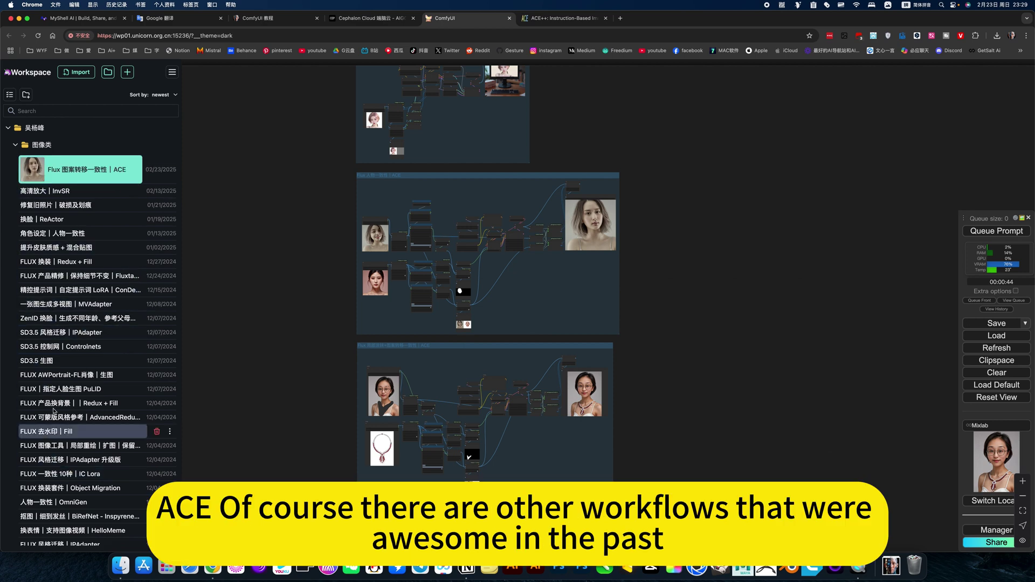
pyautogui.scroll(-2, 63, 390)
pyautogui.scroll(-3, 65, 364)
pyautogui.scroll(5, 74, 308)
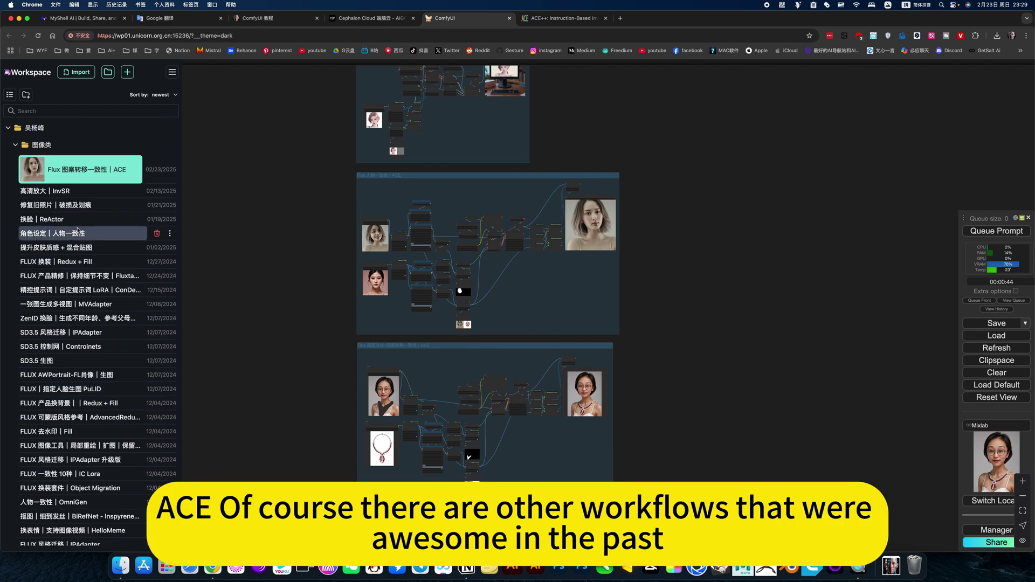
pyautogui.click(16, 146)
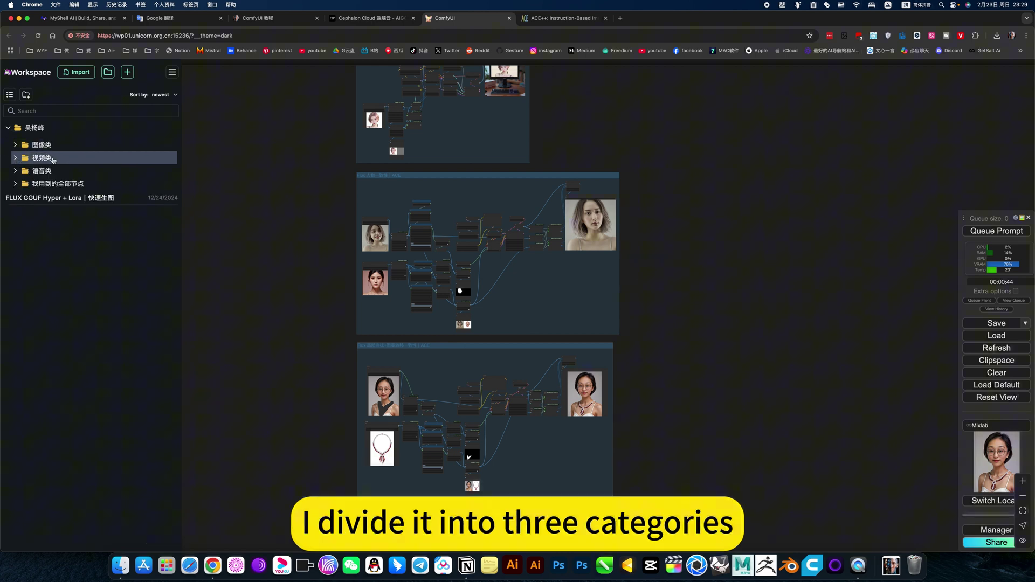
# Browse the 视频类 and 语音类 folders, then close the workspace panel.
pyautogui.click(24, 160)
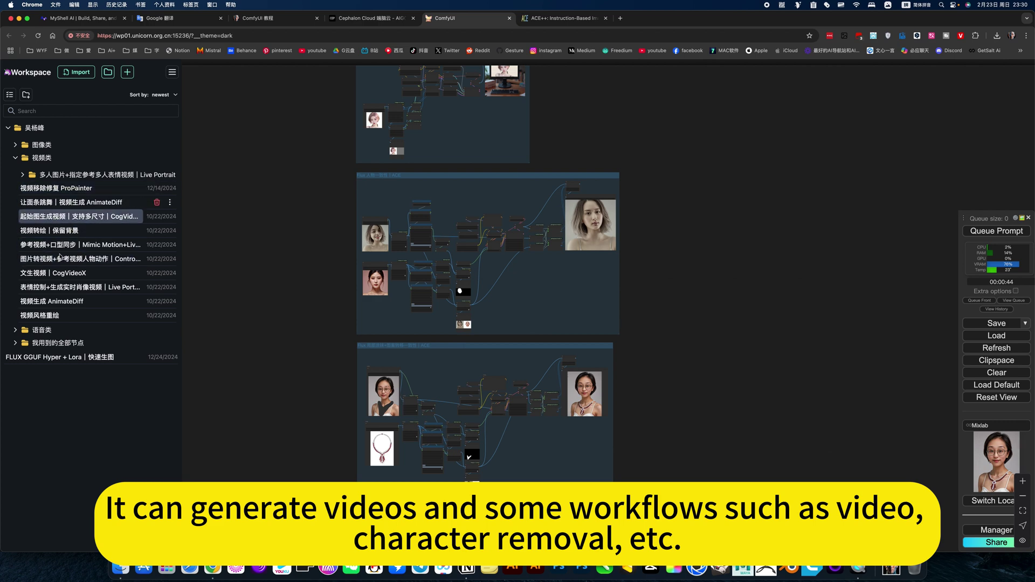
pyautogui.click(15, 160)
pyautogui.click(16, 171)
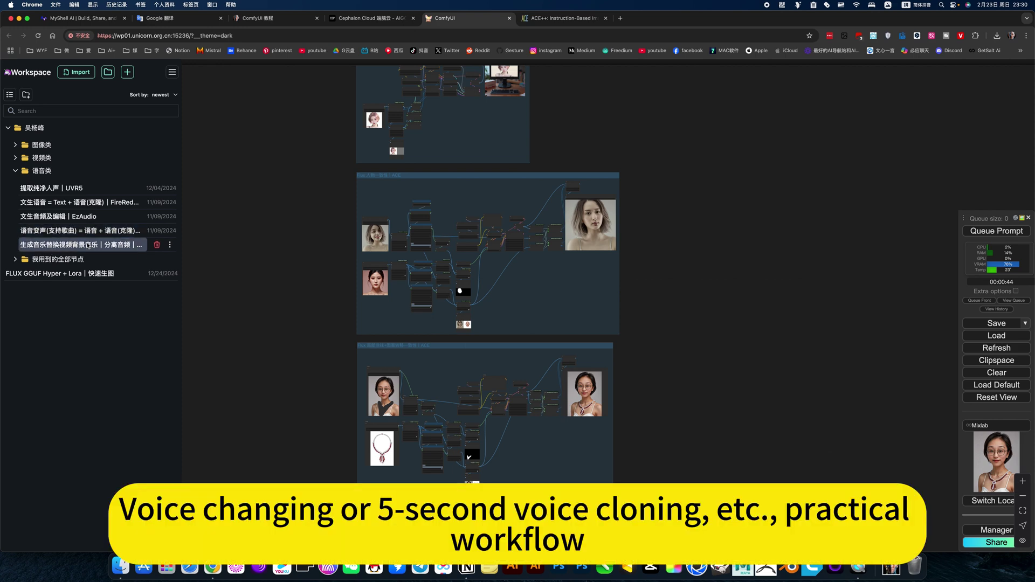
pyautogui.click(16, 171)
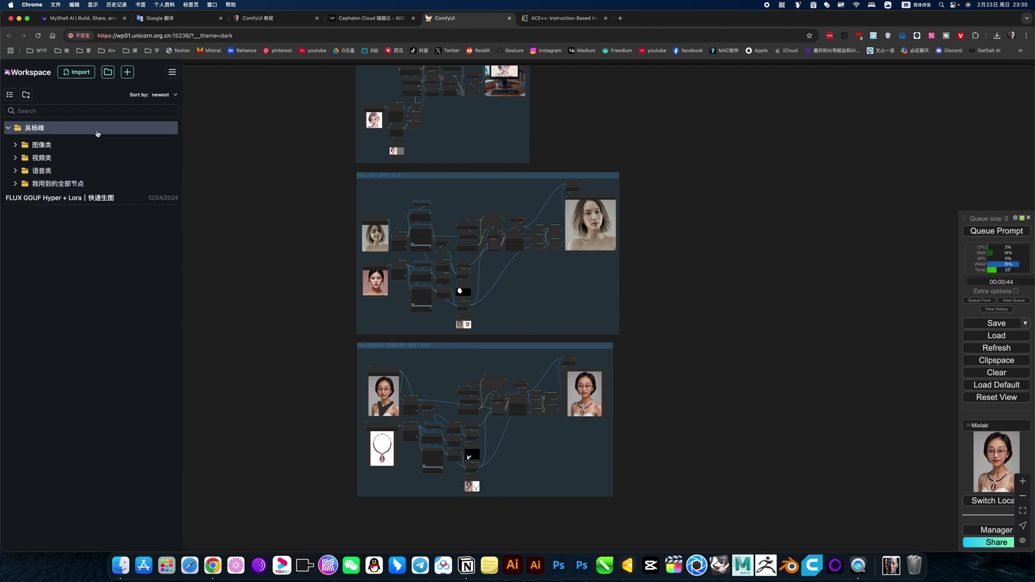
pyautogui.click(265, 172)
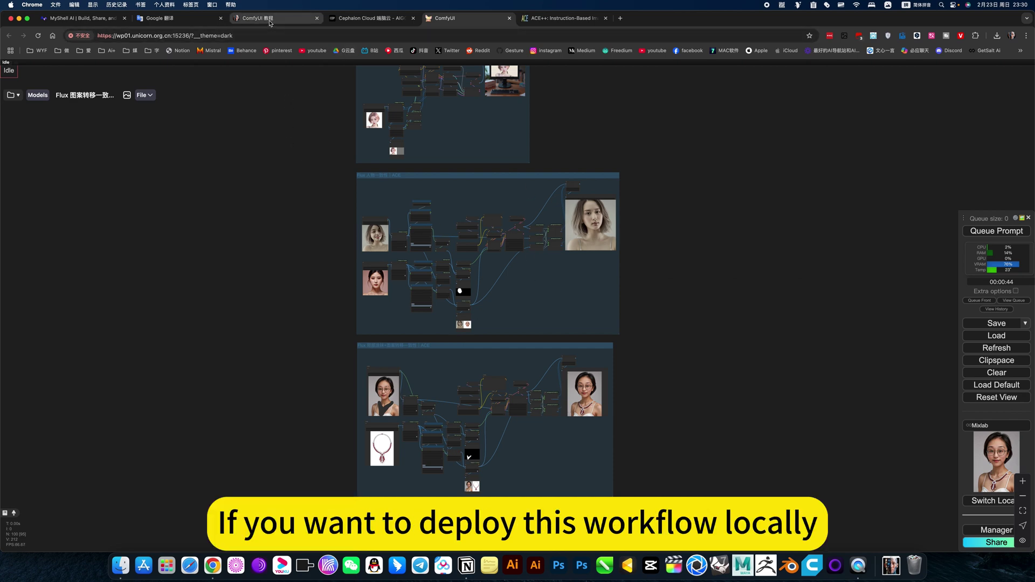
# In the Notion ComfyUI tutorial, expand the Flux 图案转移一致性 | ACE entry's download settings.
pyautogui.click(251, 18)
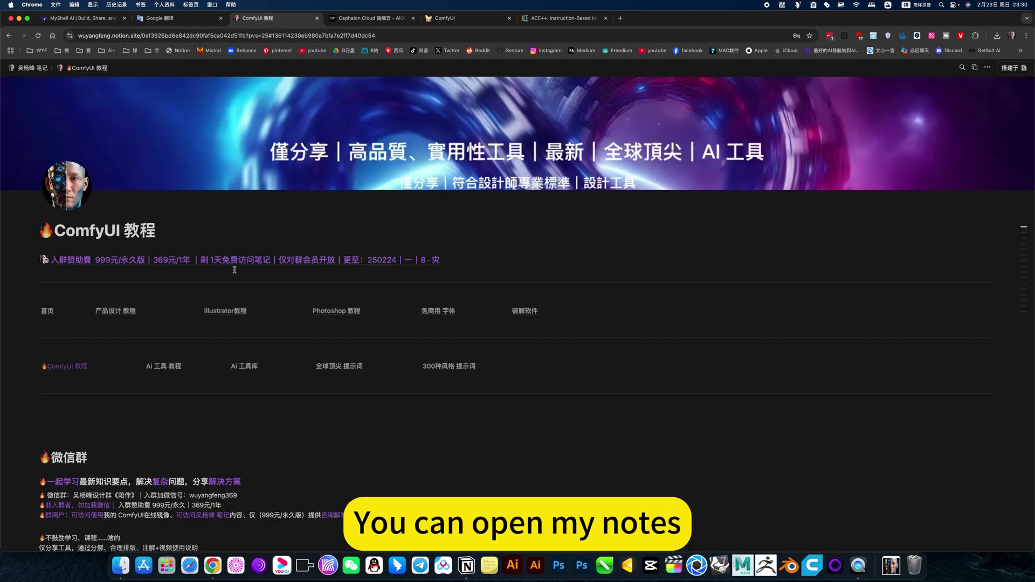
pyautogui.click(67, 366)
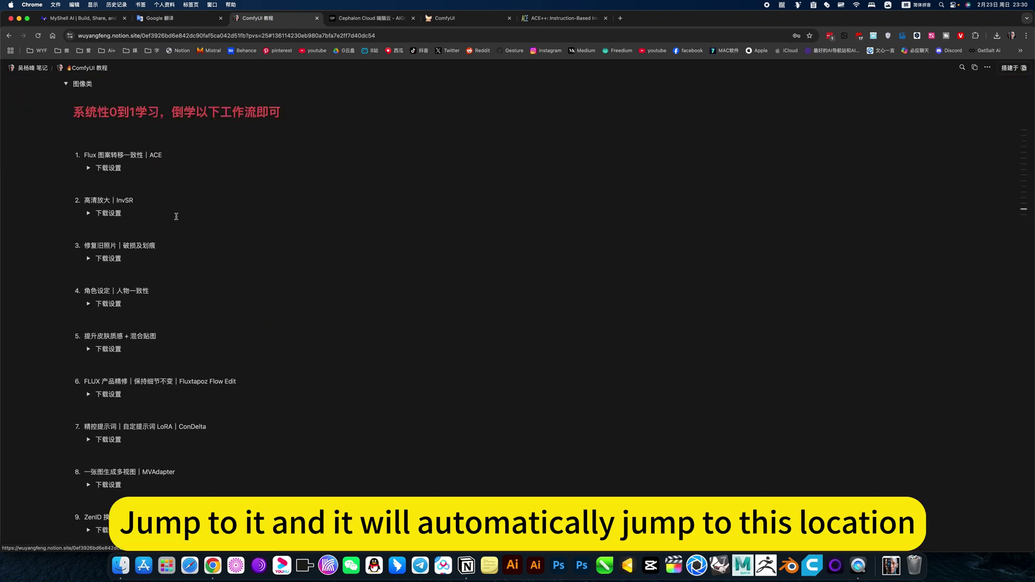
pyautogui.scroll(3, 98, 274)
pyautogui.click(65, 290)
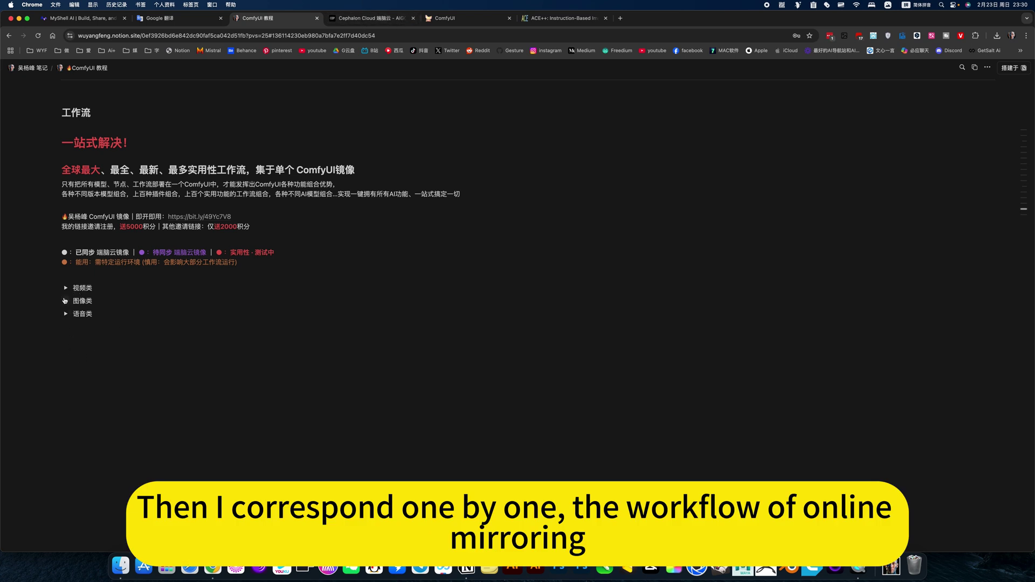
pyautogui.click(65, 301)
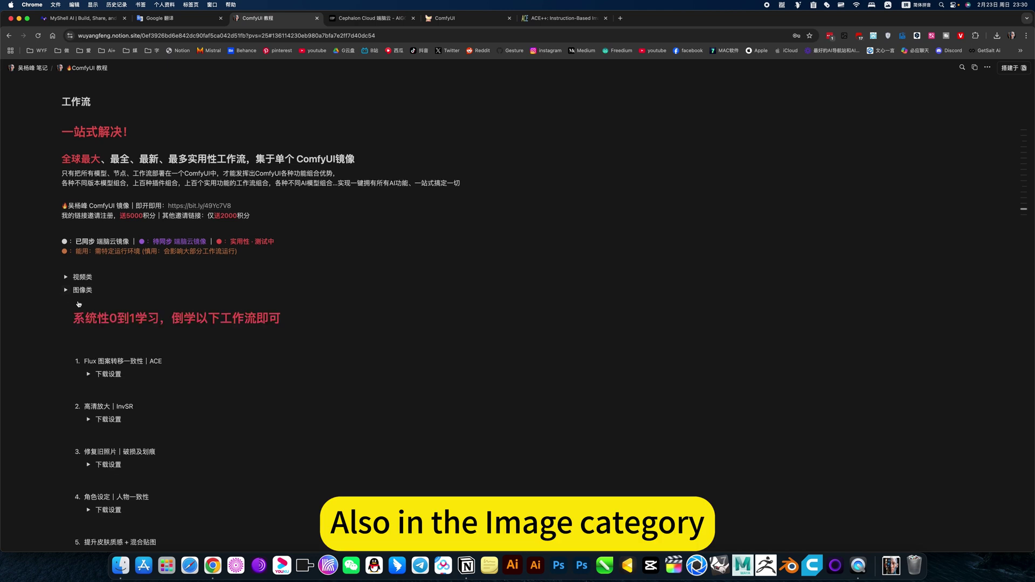
pyautogui.moveTo(83, 361); pyautogui.dragTo(164, 363)
pyautogui.click(87, 375)
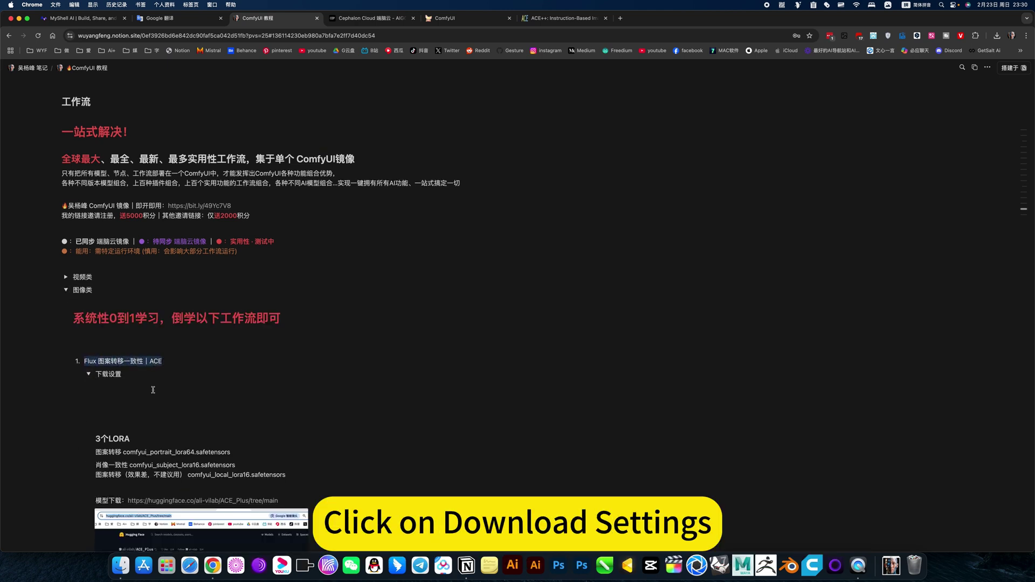
pyautogui.scroll(-2, 130, 258)
pyautogui.scroll(-5, 130, 257)
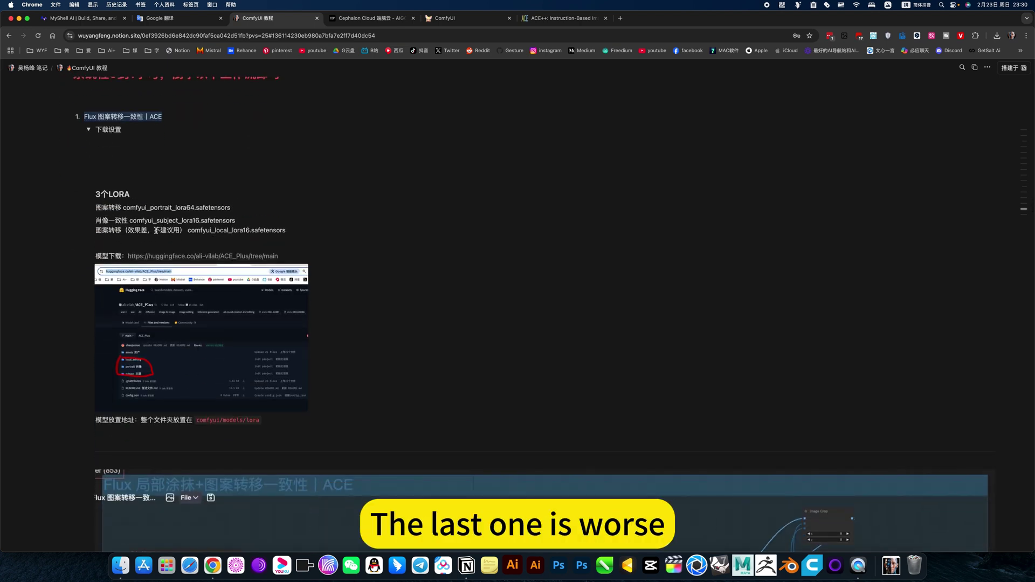
pyautogui.scroll(-3, 215, 239)
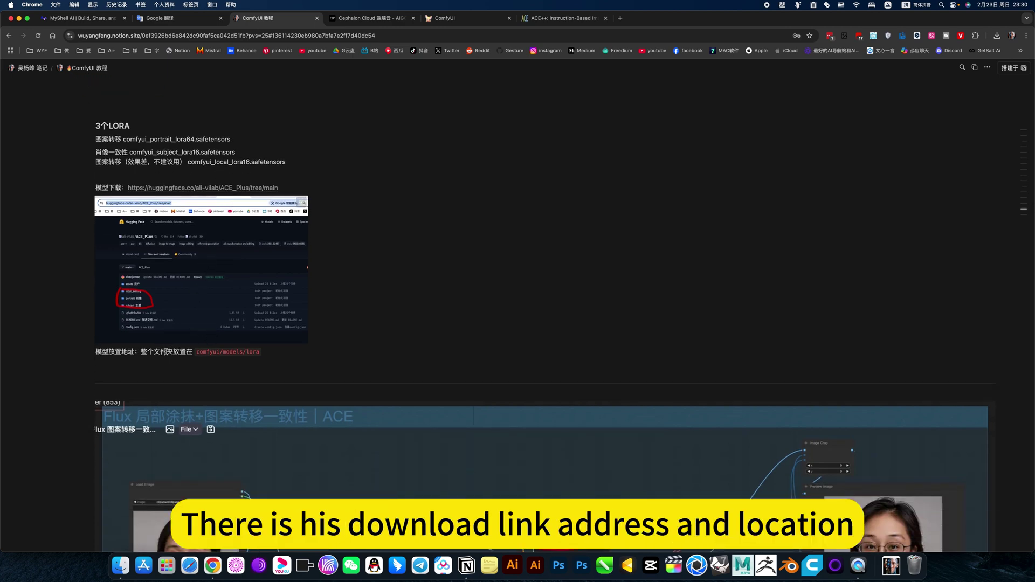
pyautogui.scroll(-2, 241, 355)
pyautogui.scroll(-4, 240, 354)
pyautogui.scroll(-3, 324, 348)
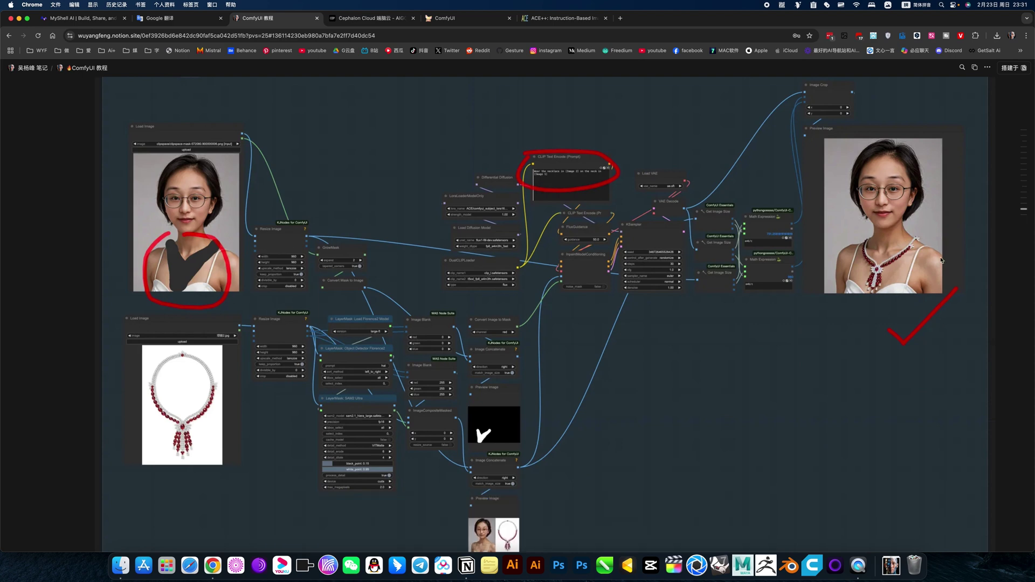
pyautogui.scroll(-3, 758, 349)
pyautogui.scroll(-7, 664, 340)
pyautogui.scroll(-1, 564, 333)
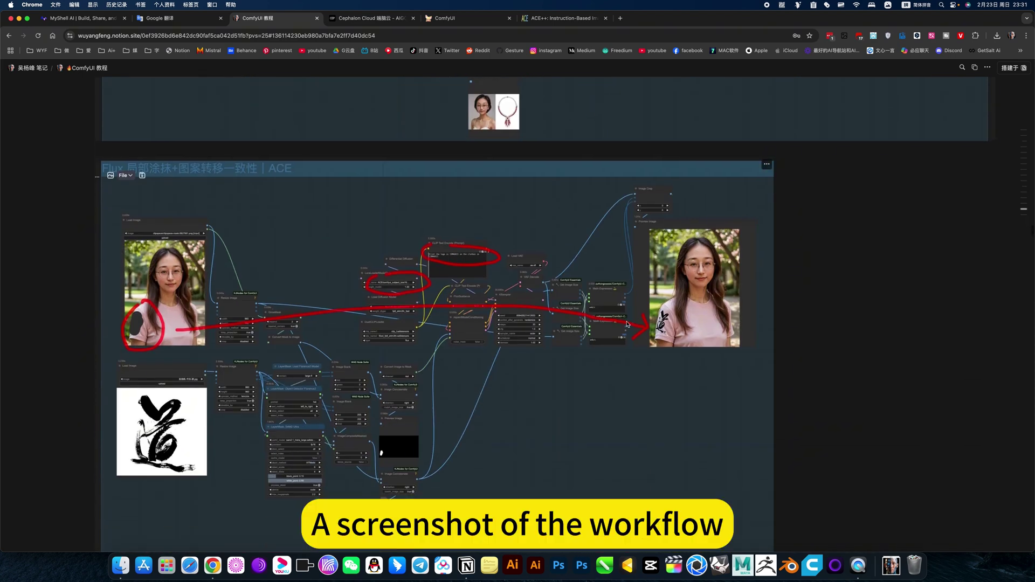
pyautogui.scroll(-2, 564, 332)
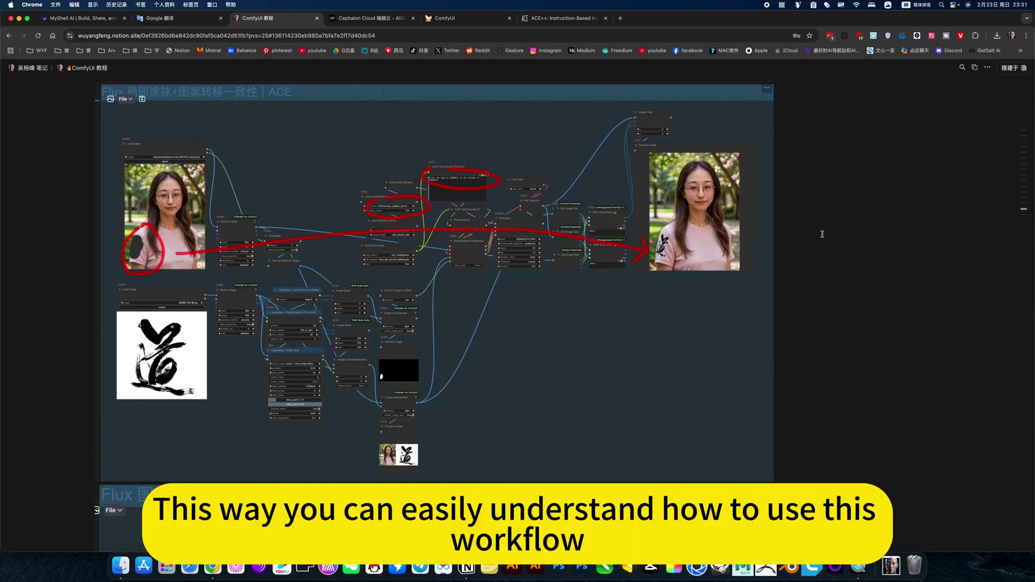
pyautogui.scroll(-6, 566, 313)
pyautogui.scroll(-2, 567, 313)
pyautogui.scroll(-3, 566, 312)
pyautogui.scroll(-1, 567, 312)
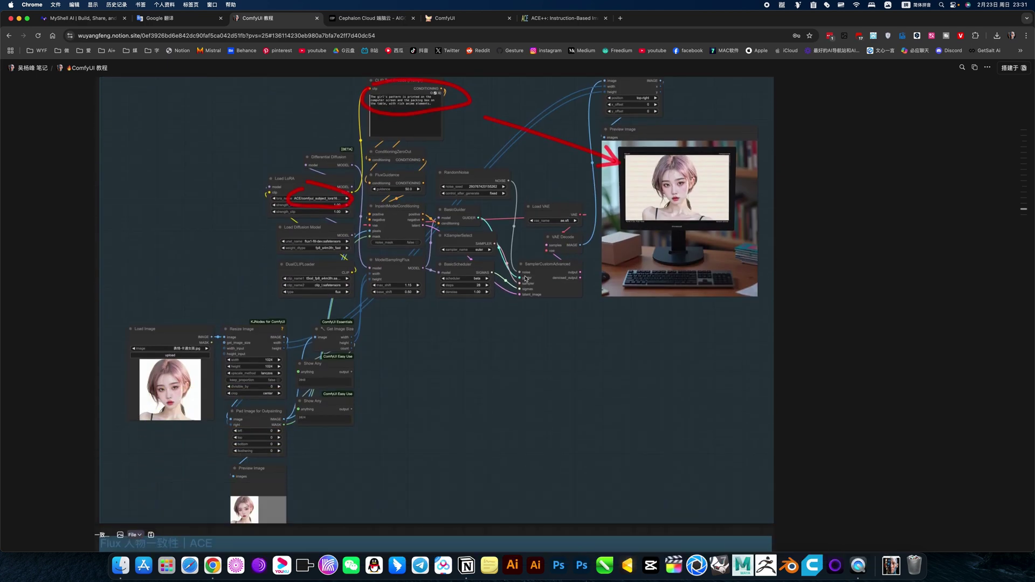
pyautogui.scroll(-5, 315, 405)
pyautogui.scroll(-2, 316, 405)
pyautogui.scroll(-4, 308, 404)
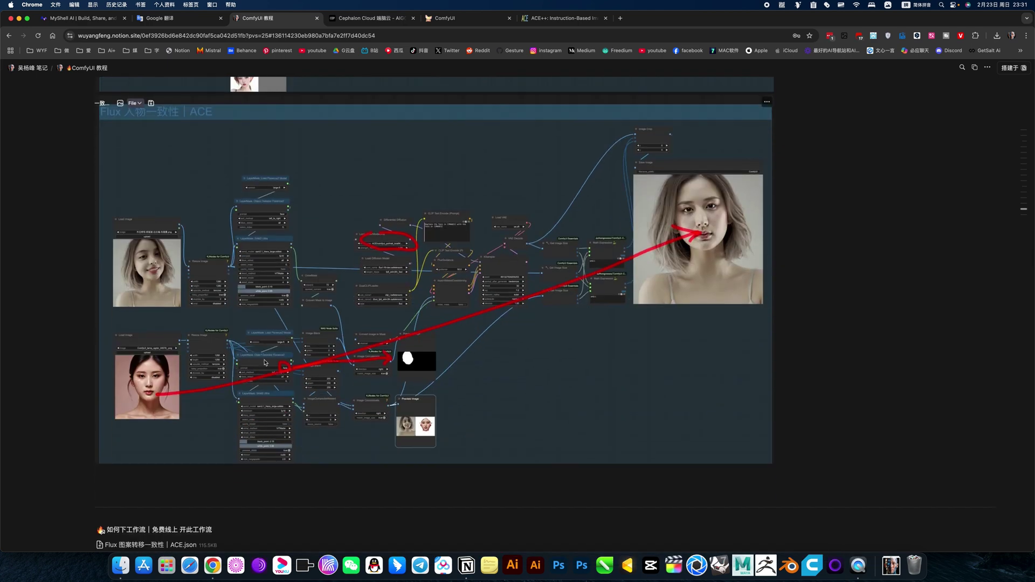
pyautogui.scroll(-1, 359, 374)
pyautogui.scroll(-5, 242, 348)
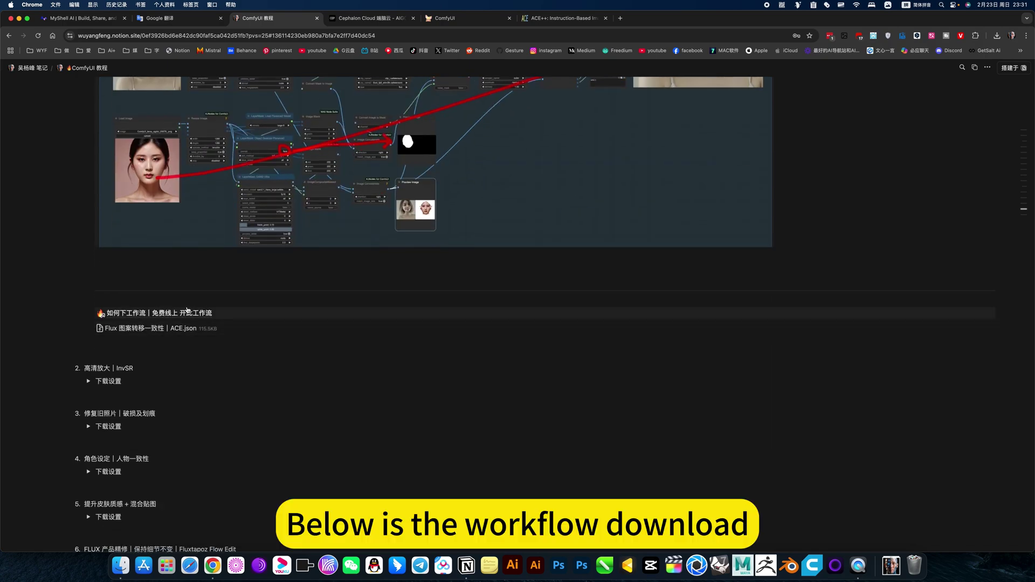
pyautogui.scroll(5, 192, 306)
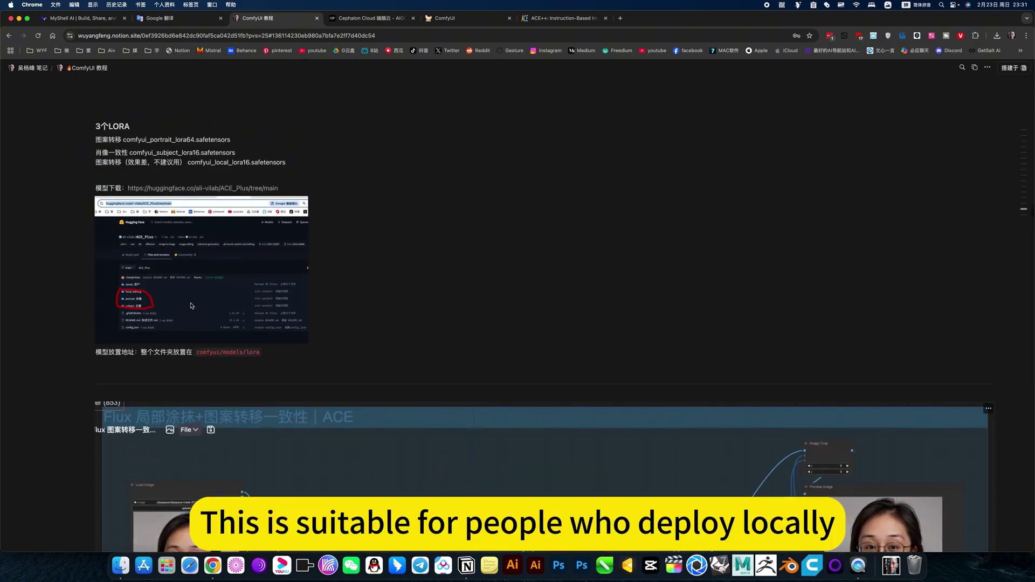
pyautogui.scroll(3, 162, 275)
# Collapse the download settings, glance back at the ComfyUI canvas, and go to the ACE++ page.
pyautogui.click(89, 242)
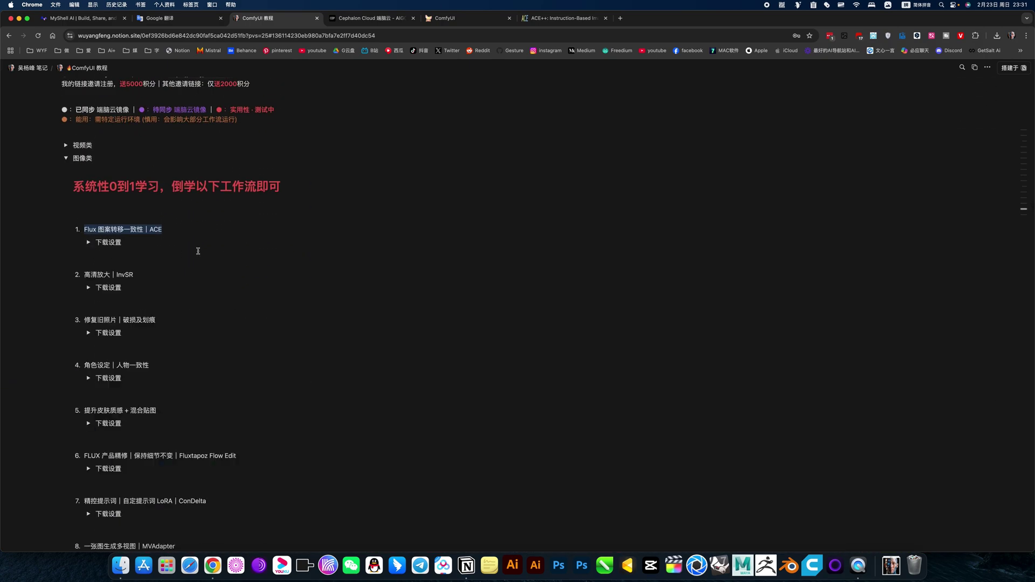
pyautogui.click(356, 19)
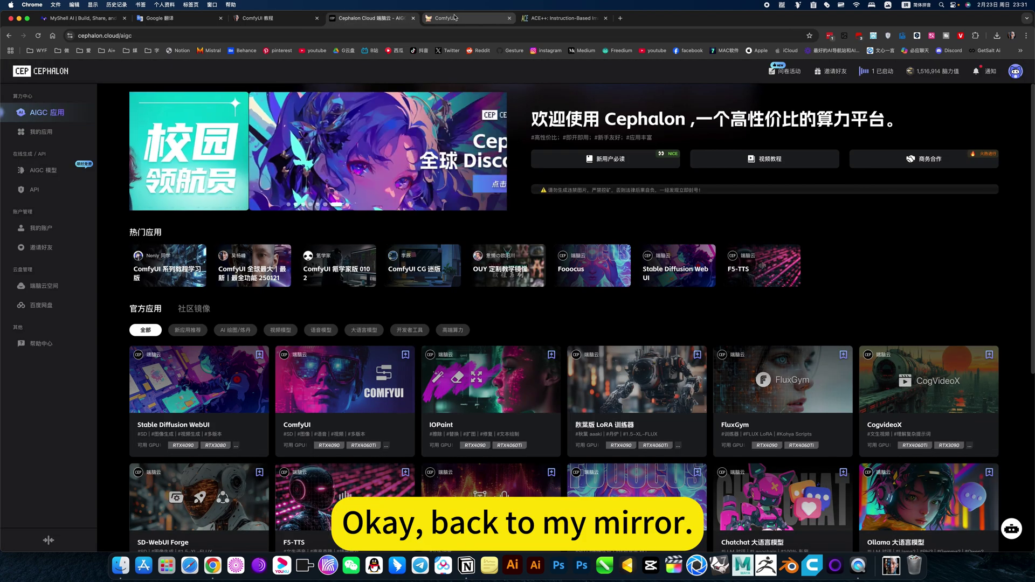
pyautogui.click(454, 18)
pyautogui.moveTo(214, 204); pyautogui.dragTo(231, 226)
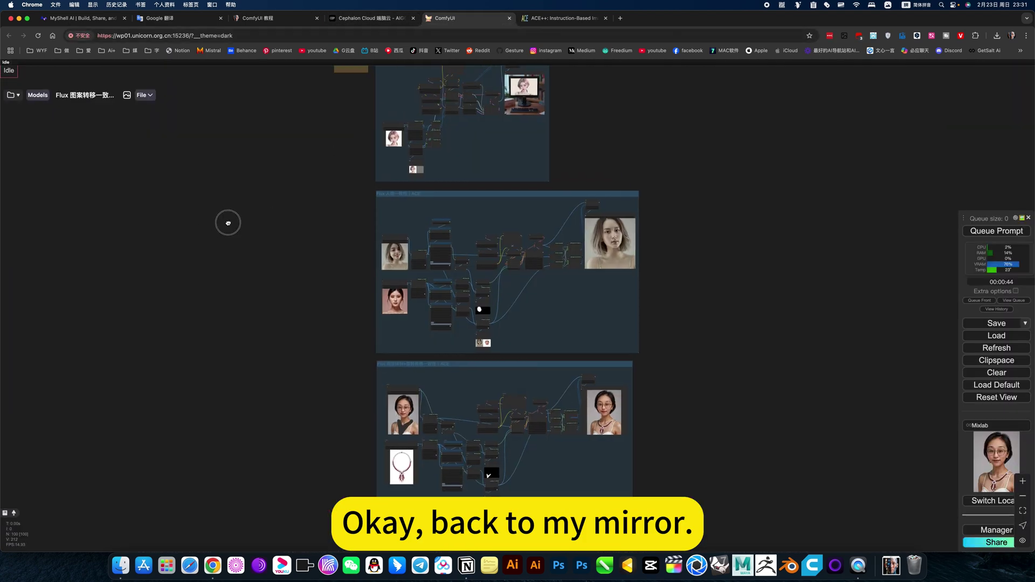
pyautogui.click(562, 19)
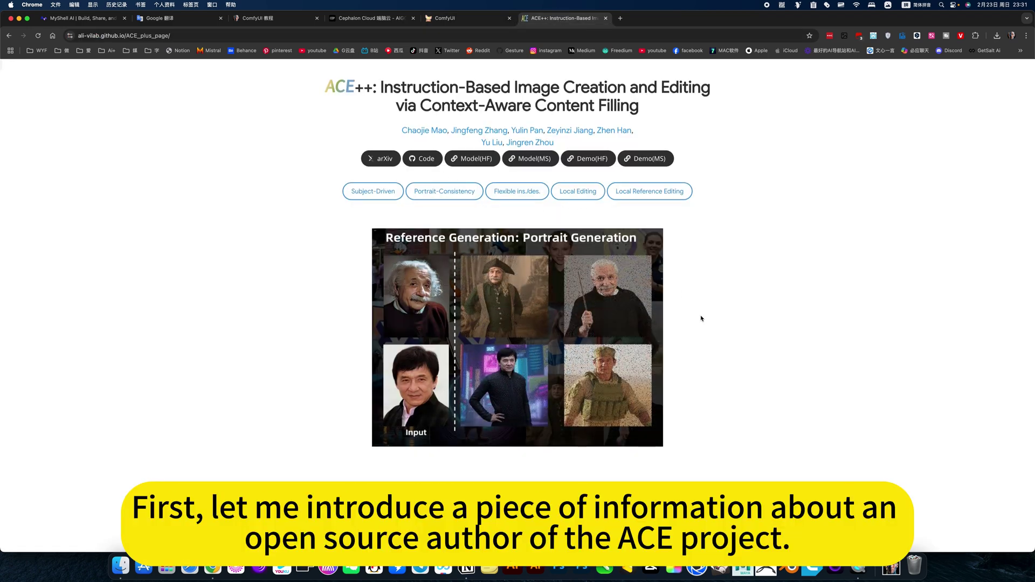
pyautogui.scroll(-3, 701, 318)
pyautogui.scroll(-3, 701, 318)
pyautogui.scroll(-3, 702, 319)
pyautogui.scroll(-3, 702, 318)
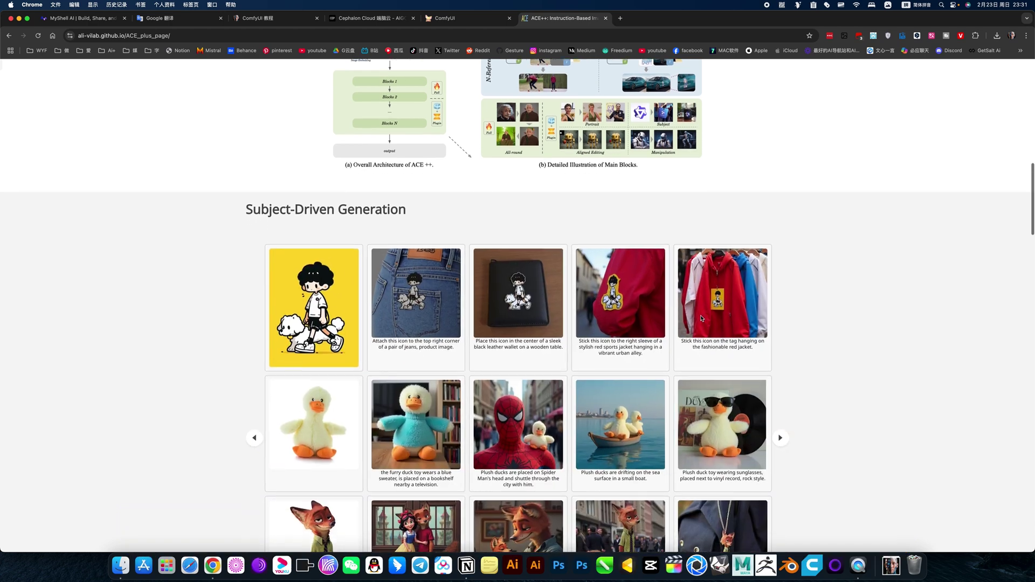
pyautogui.scroll(-2, 702, 318)
pyautogui.scroll(-1, 647, 308)
pyautogui.scroll(-1, 607, 299)
pyautogui.scroll(1, 578, 294)
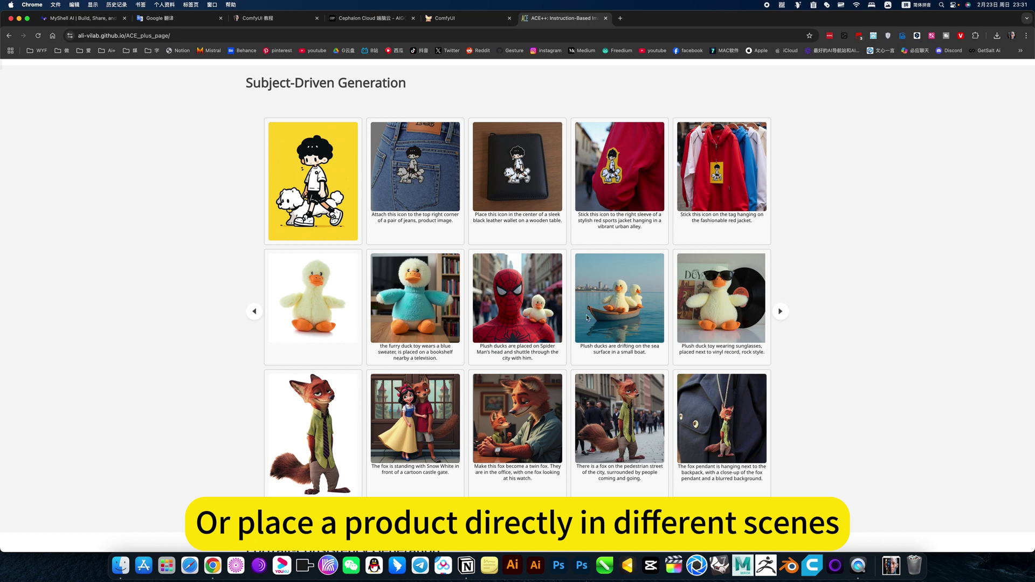
pyautogui.scroll(-3, 338, 325)
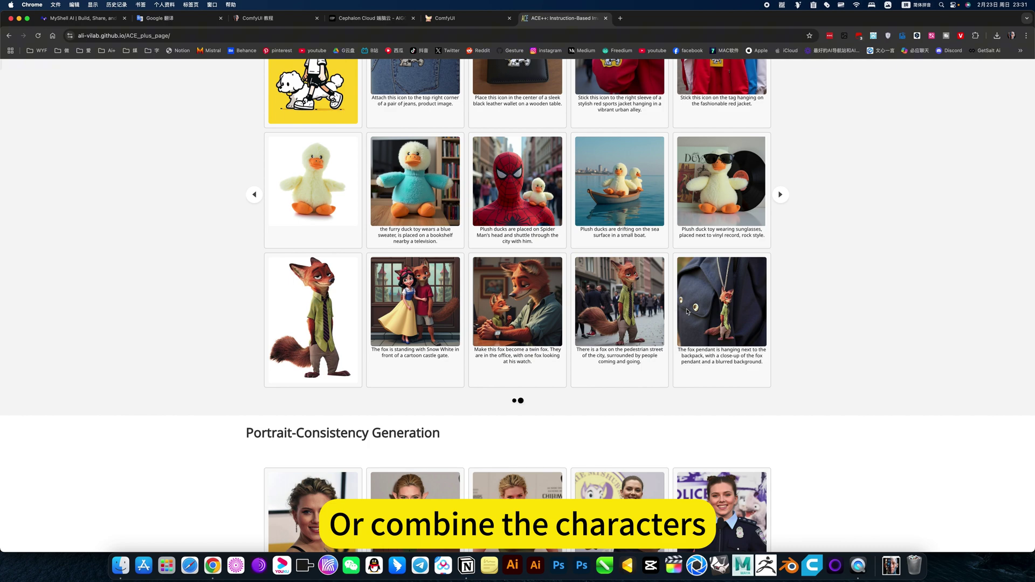
pyautogui.scroll(-5, 525, 327)
pyautogui.scroll(-3, 526, 327)
pyautogui.scroll(-2, 525, 327)
pyautogui.scroll(2, 333, 280)
pyautogui.scroll(1, 333, 281)
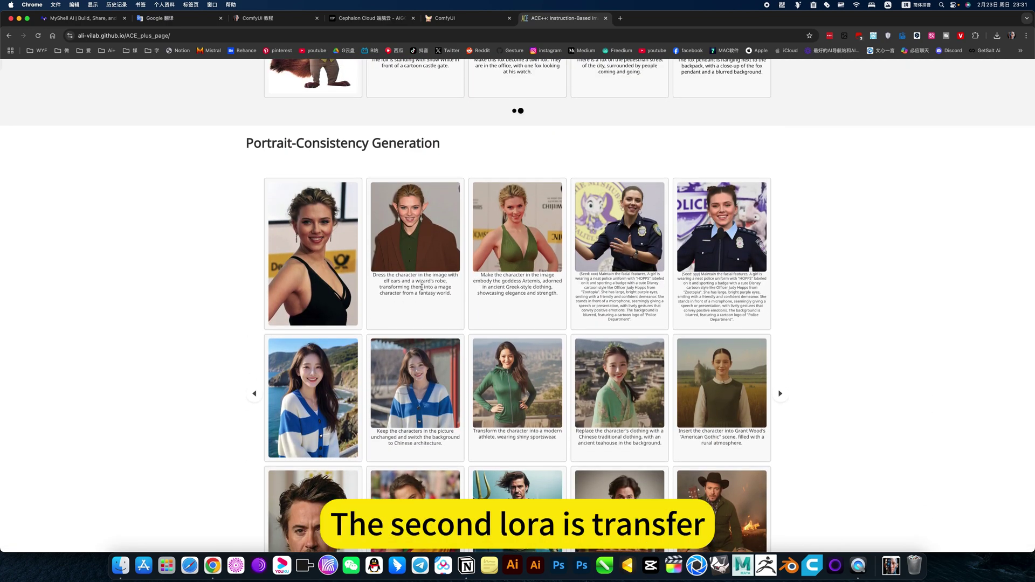
pyautogui.scroll(5, 334, 280)
pyautogui.scroll(3, 423, 297)
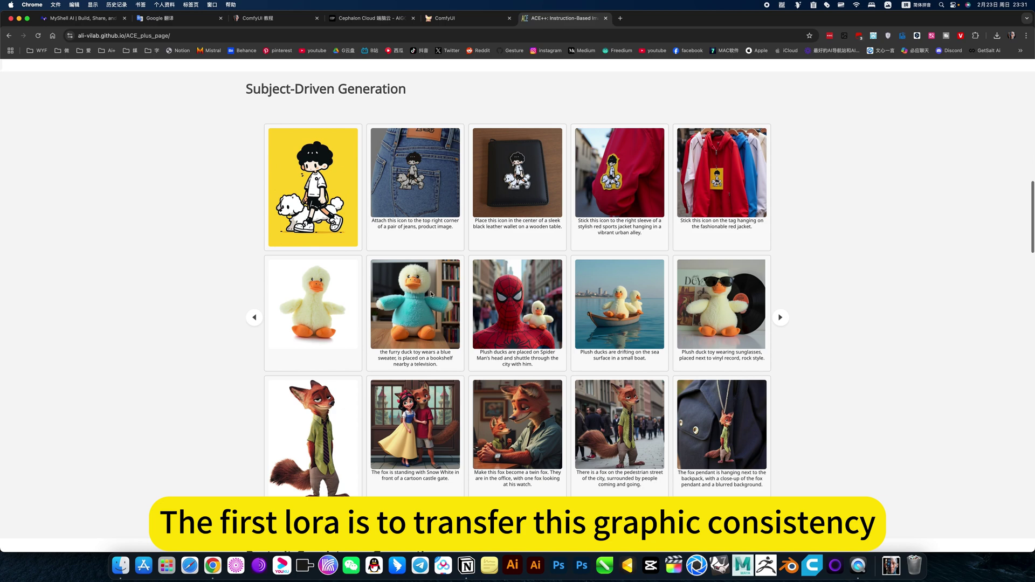
pyautogui.scroll(-2, 578, 325)
pyautogui.scroll(-3, 576, 326)
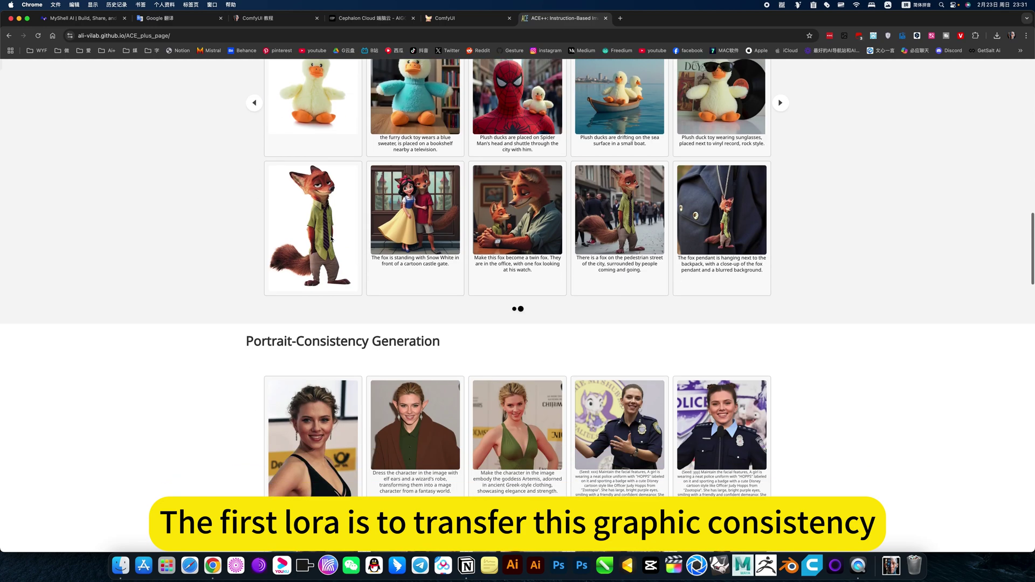
pyautogui.scroll(-5, 577, 325)
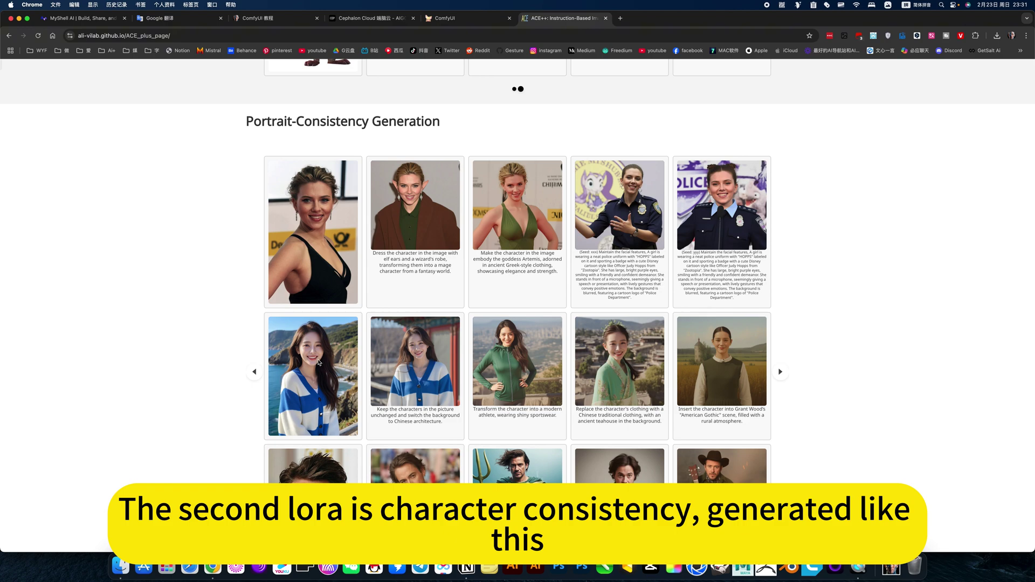
pyautogui.scroll(-3, 720, 367)
pyautogui.scroll(-1, 329, 338)
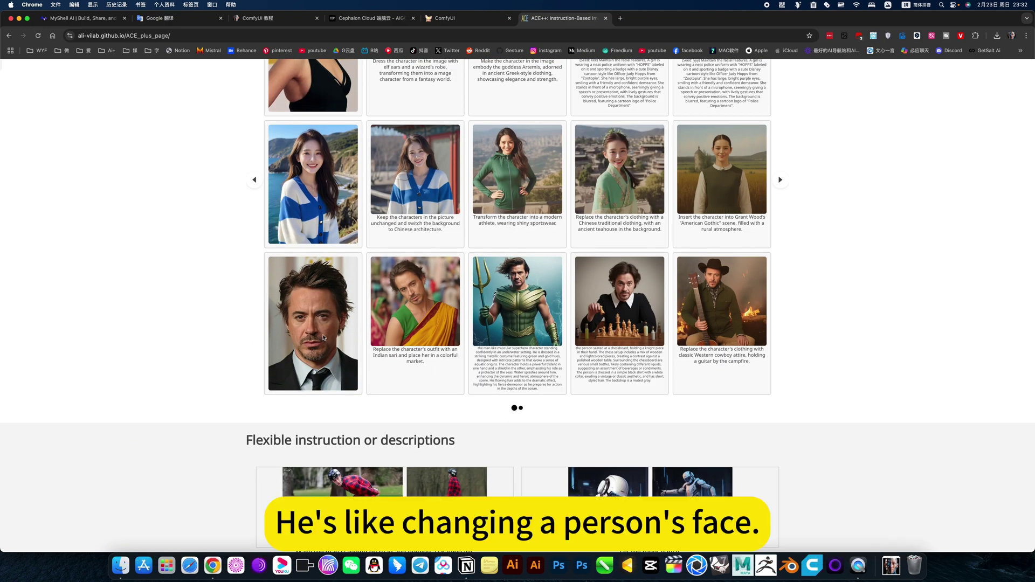
pyautogui.scroll(-4, 427, 286)
pyautogui.scroll(-3, 389, 337)
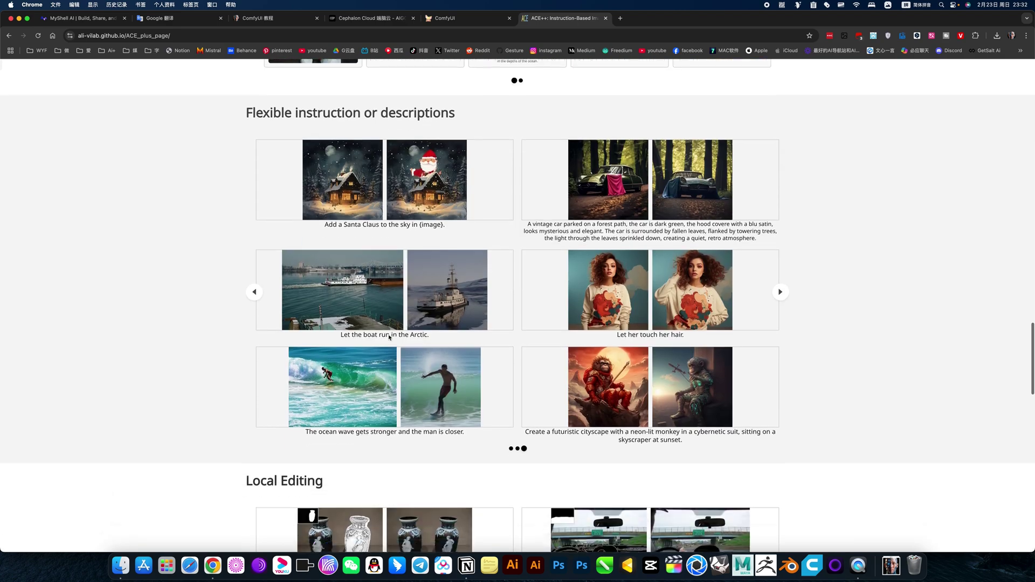
pyautogui.scroll(-3, 389, 337)
pyautogui.scroll(-2, 389, 337)
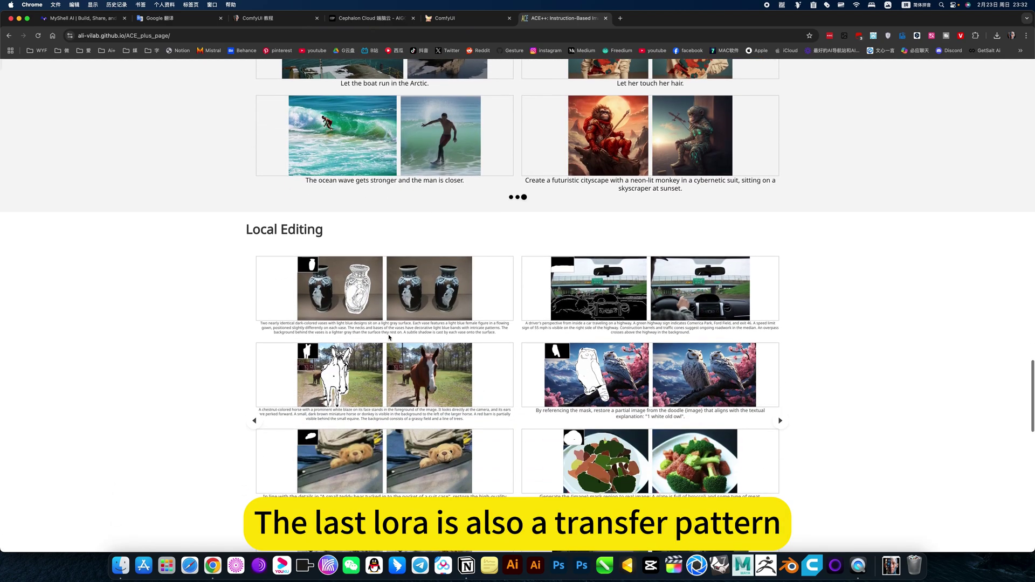
pyautogui.scroll(-1, 372, 338)
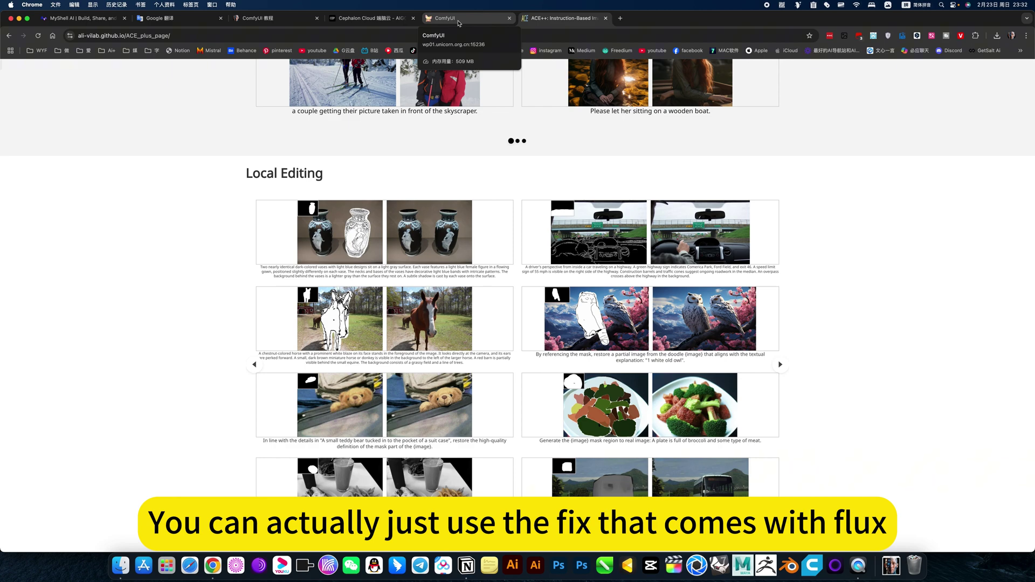
# Return to the ComfyUI workflow tab from the ACE++ page.
pyautogui.click(459, 20)
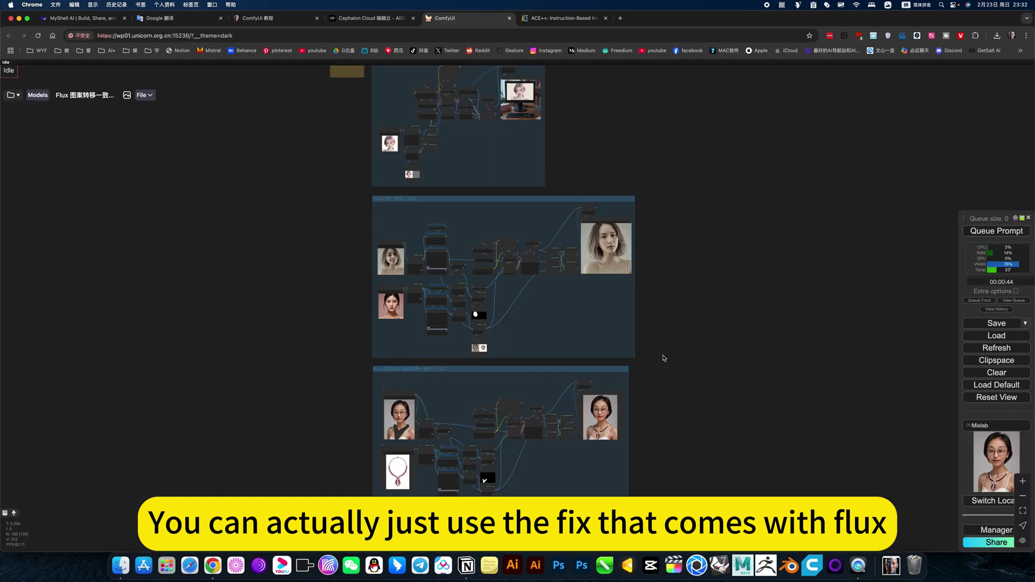
pyautogui.scroll(-5, 468, 307)
pyautogui.scroll(2, 468, 307)
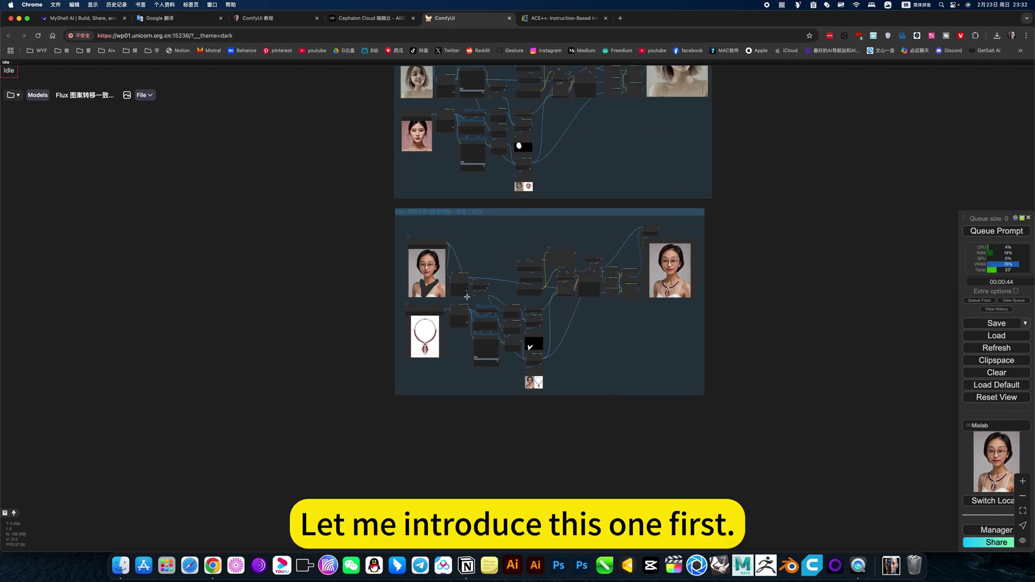
pyautogui.scroll(3, 467, 307)
pyautogui.scroll(3, 486, 292)
pyautogui.scroll(3, 586, 260)
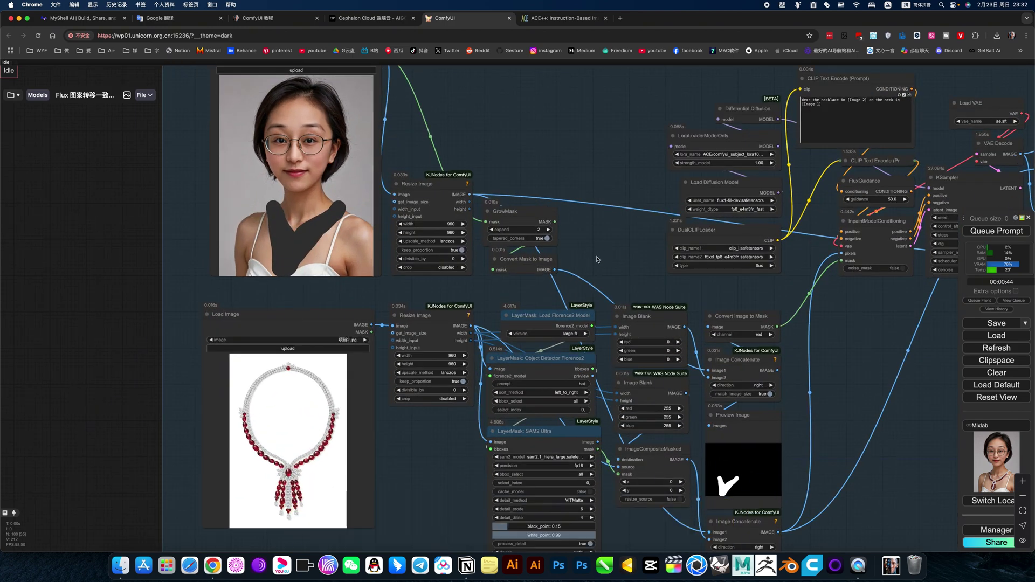
pyautogui.scroll(-2, 587, 259)
pyautogui.scroll(-2, 550, 251)
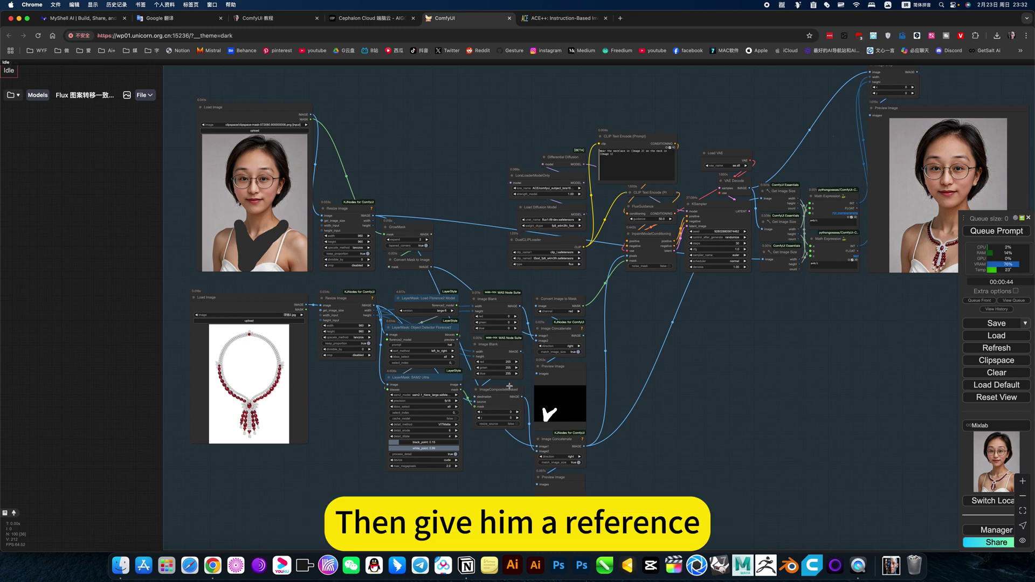
pyautogui.scroll(1, 499, 381)
pyautogui.scroll(1, 499, 380)
pyautogui.scroll(1, 575, 358)
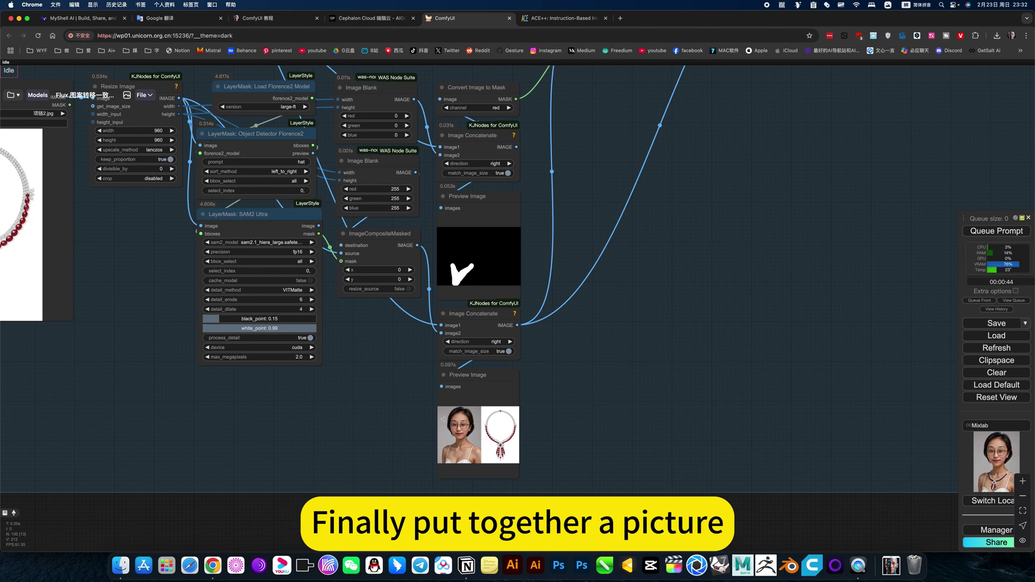
pyautogui.scroll(-1, 575, 391)
pyautogui.scroll(-1, 571, 414)
pyautogui.scroll(-1, 571, 414)
pyautogui.scroll(-1, 556, 323)
pyautogui.scroll(2, 517, 303)
pyautogui.scroll(2, 453, 275)
pyautogui.scroll(3, 401, 246)
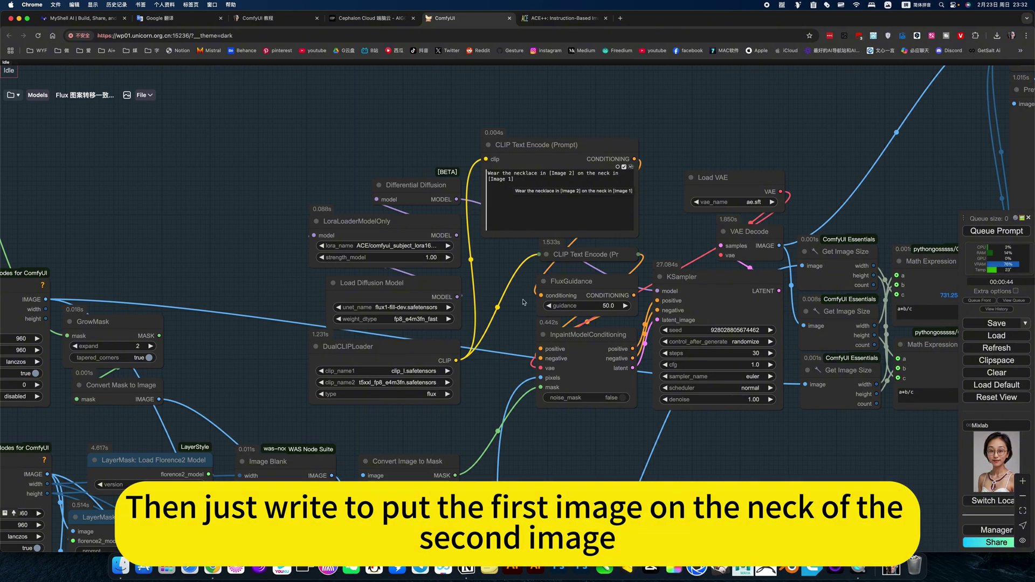
pyautogui.scroll(-5, 485, 337)
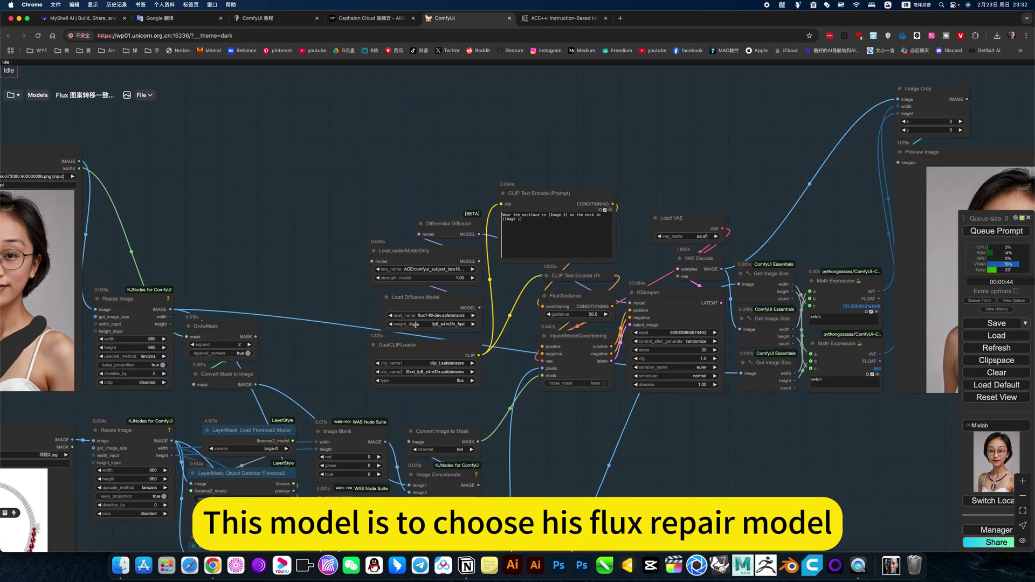
pyautogui.scroll(5, 412, 325)
pyautogui.scroll(5, 421, 308)
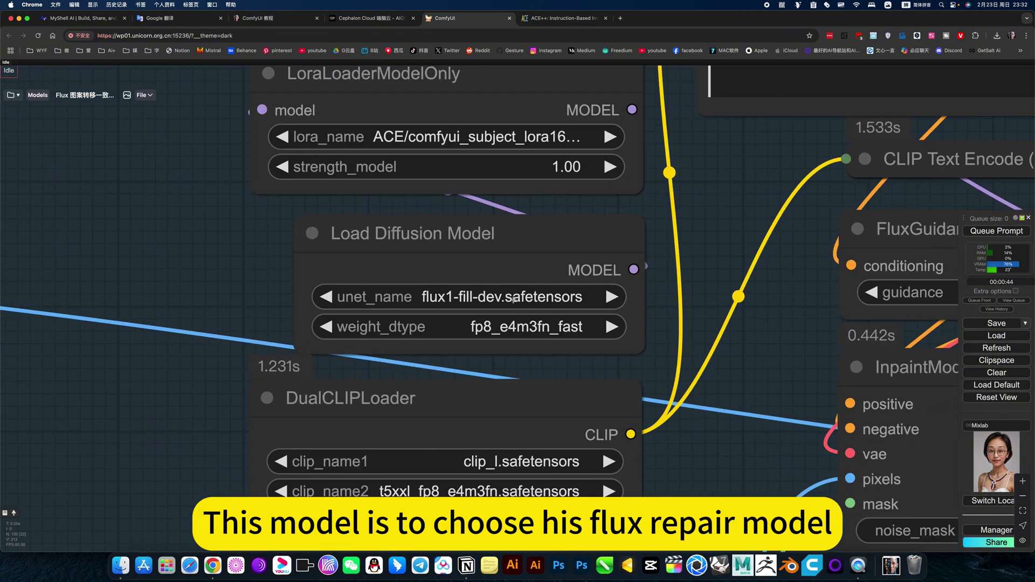
pyautogui.scroll(-5, 506, 305)
pyautogui.scroll(-5, 505, 305)
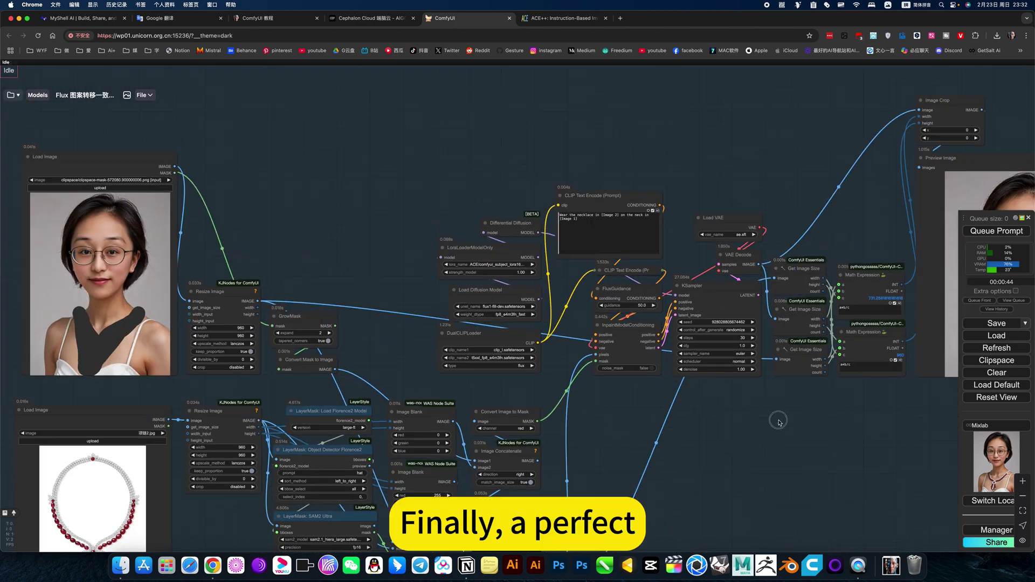
pyautogui.scroll(5, 774, 440)
pyautogui.scroll(-2, 335, 358)
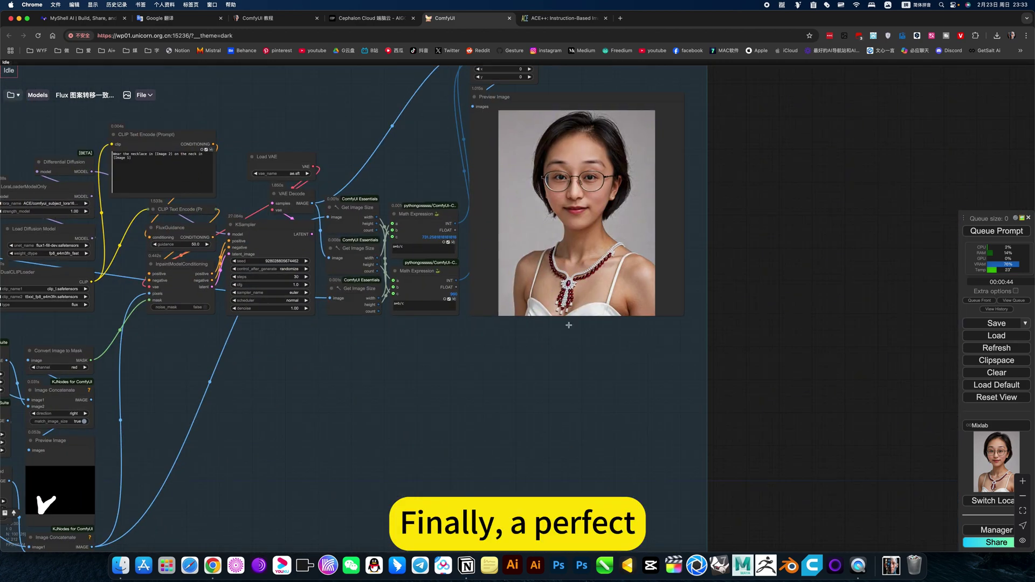
pyautogui.moveTo(542, 375); pyautogui.dragTo(620, 433)
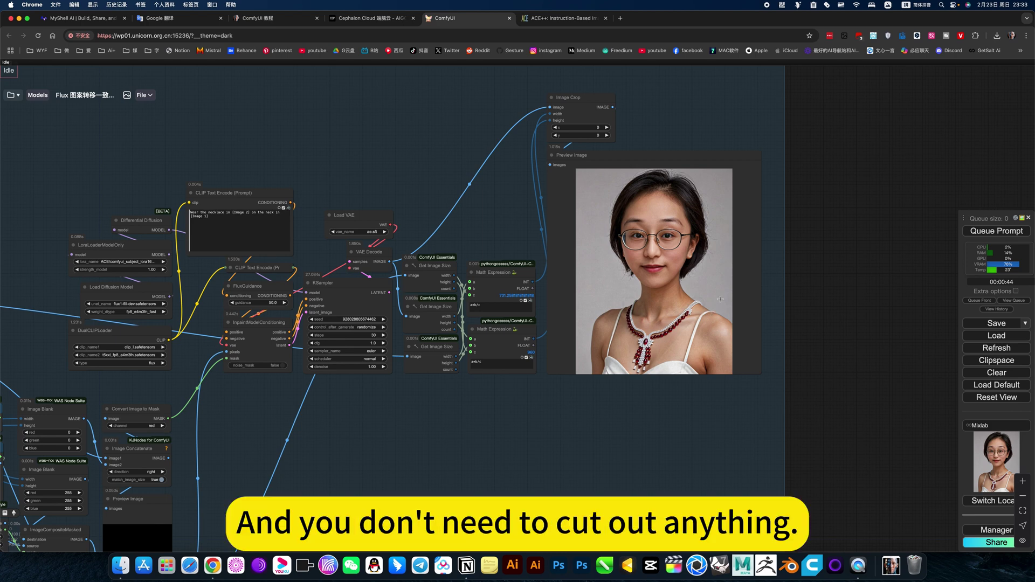
pyautogui.scroll(-2, 503, 441)
pyautogui.scroll(-3, 484, 442)
# Pan the canvas away from the necklace workflow up to the Flux face-consistency ACE group.
pyautogui.moveTo(425, 268); pyautogui.dragTo(509, 279)
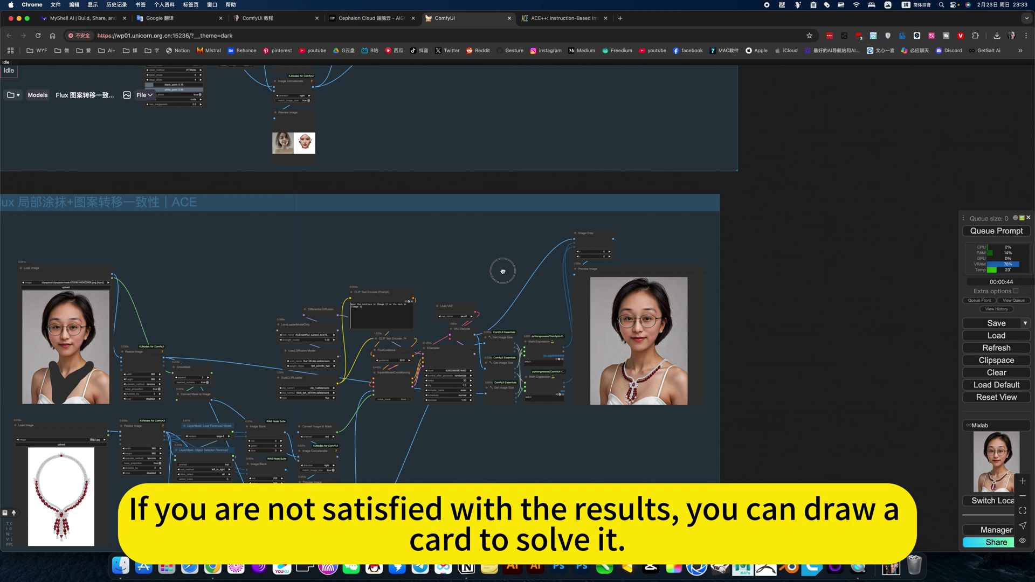
pyautogui.moveTo(329, 247); pyautogui.dragTo(400, 288)
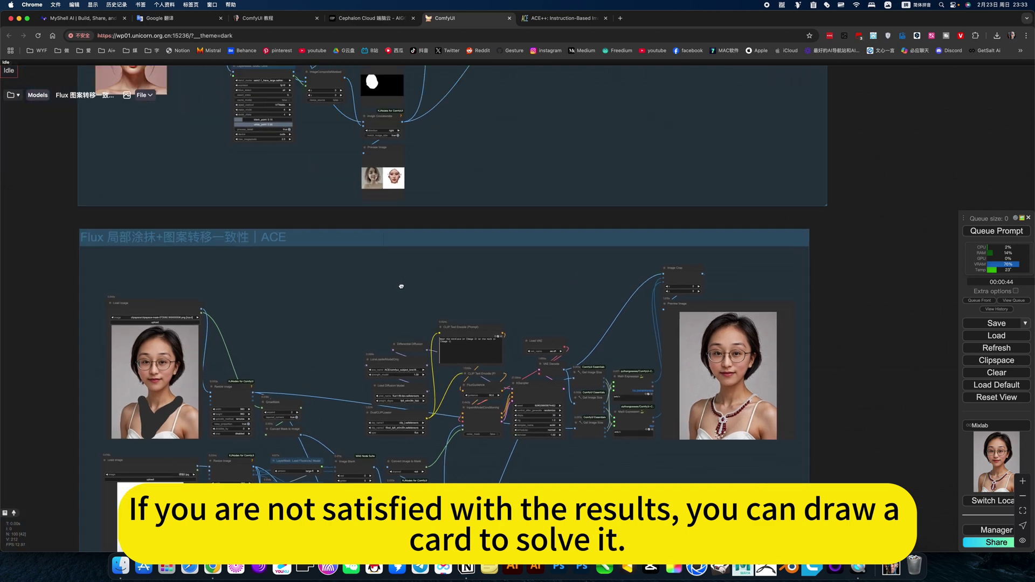
pyautogui.rightClick(381, 295)
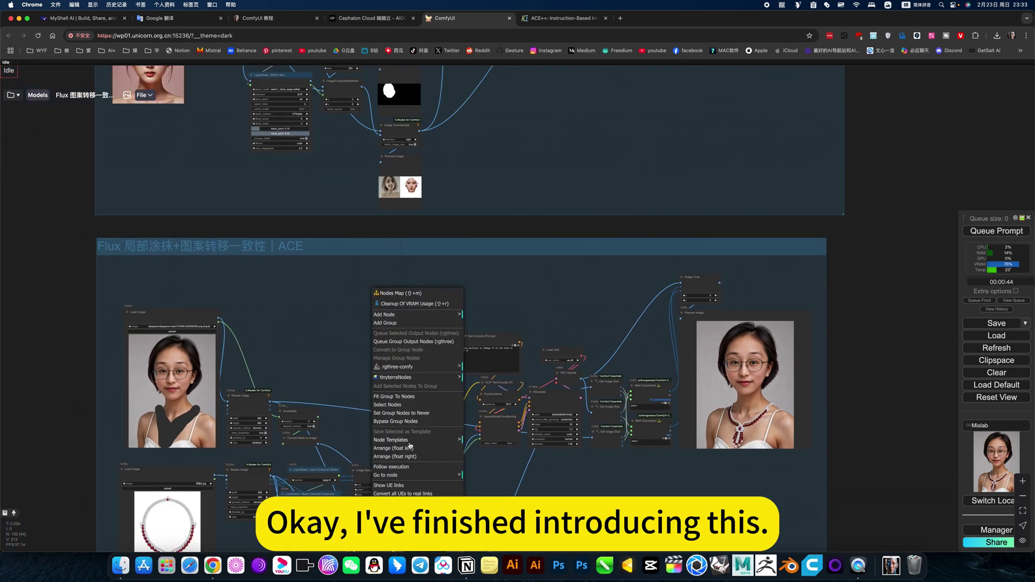
pyautogui.moveTo(520, 272); pyautogui.dragTo(526, 406)
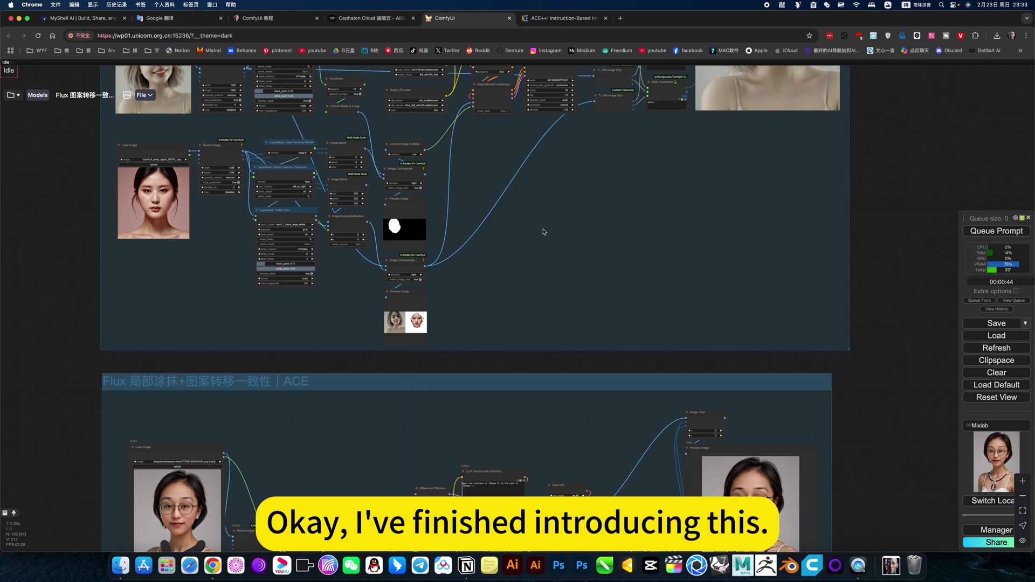
pyautogui.scroll(5, 422, 225)
pyautogui.scroll(5, 486, 251)
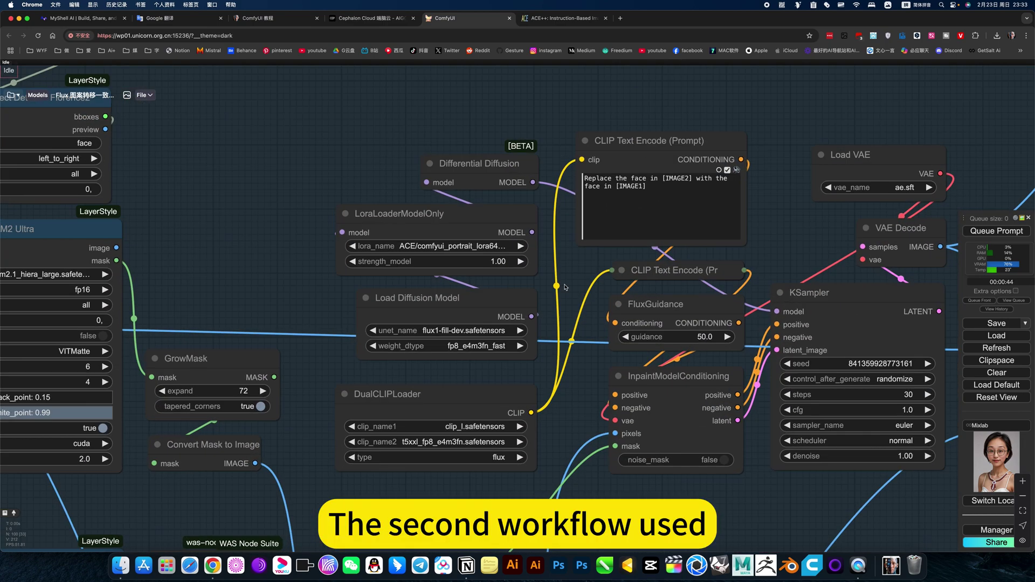
pyautogui.click(465, 247)
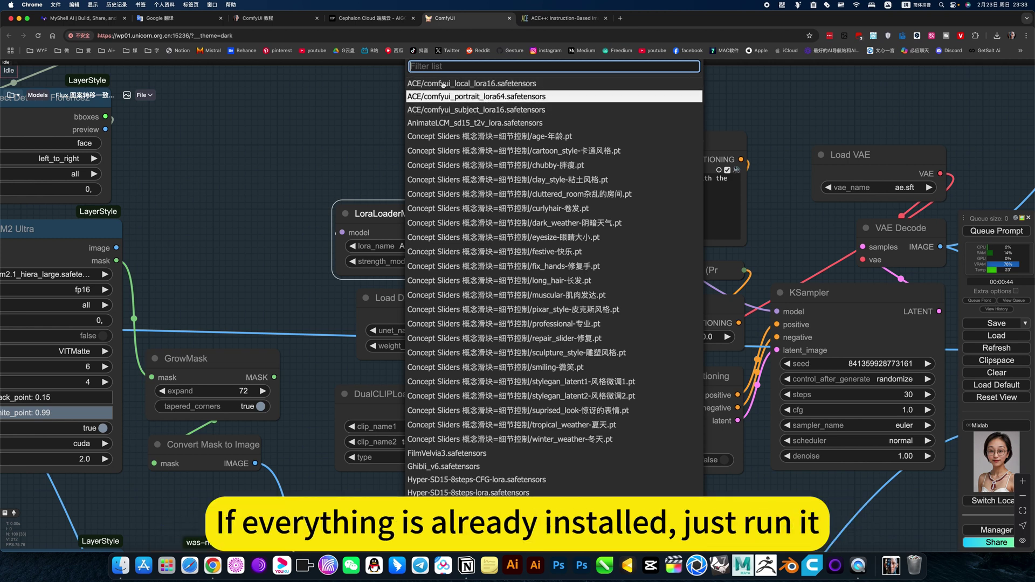
pyautogui.click(342, 130)
pyautogui.scroll(-3, 355, 162)
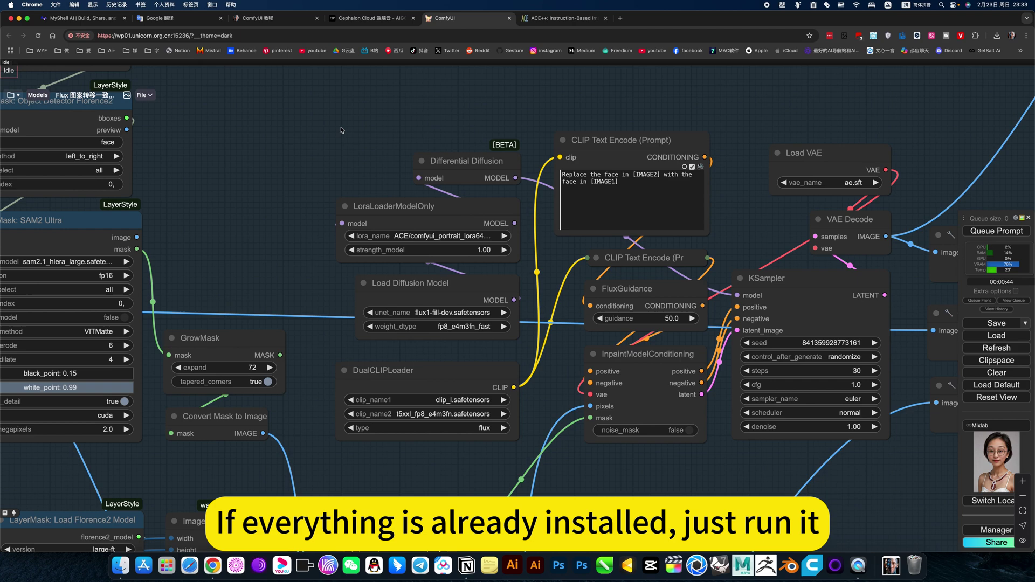
pyautogui.scroll(-3, 357, 165)
pyautogui.scroll(-1, 357, 165)
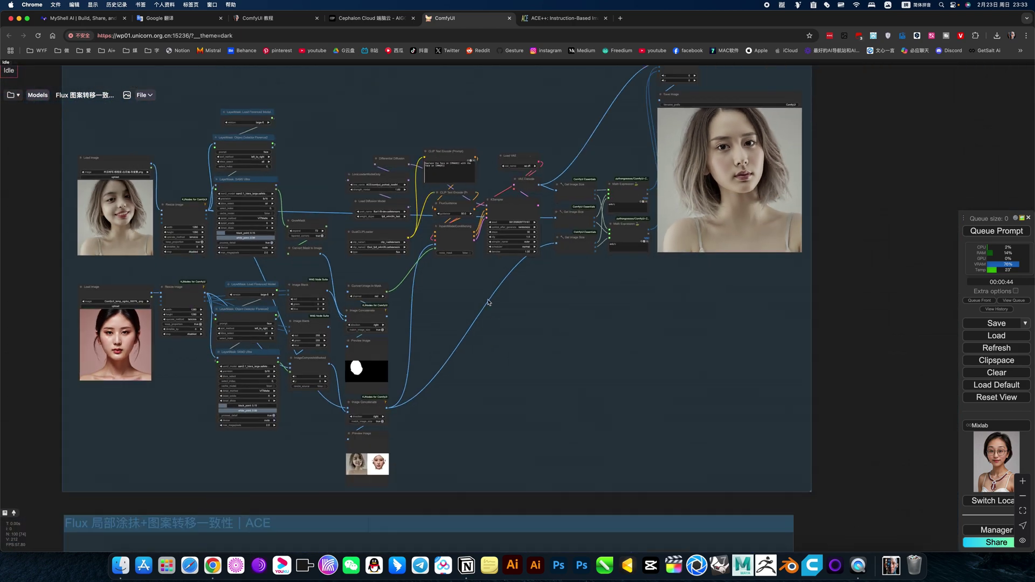
pyautogui.moveTo(543, 343); pyautogui.dragTo(597, 326)
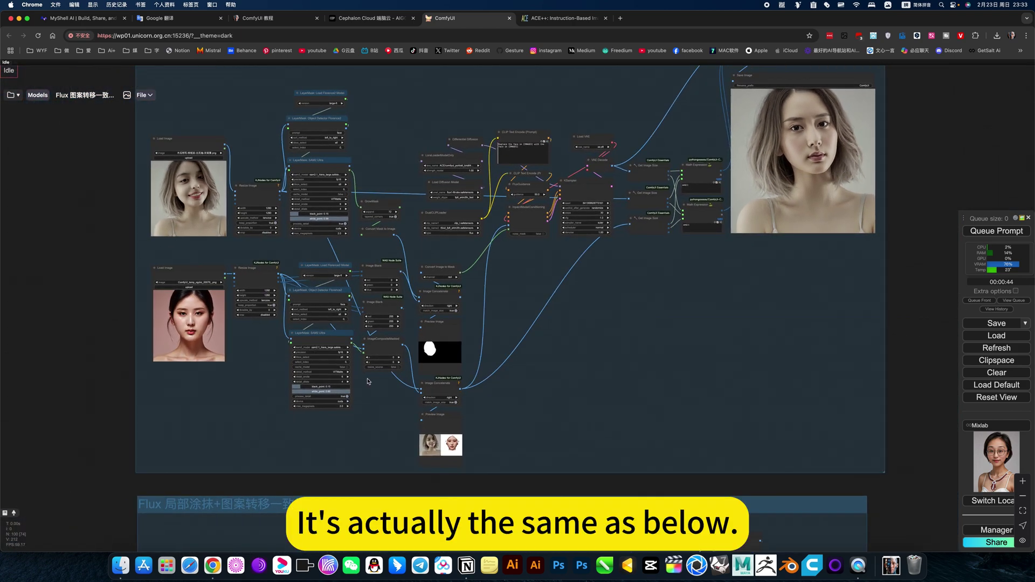
pyautogui.scroll(-5, 376, 379)
pyautogui.scroll(-2, 445, 412)
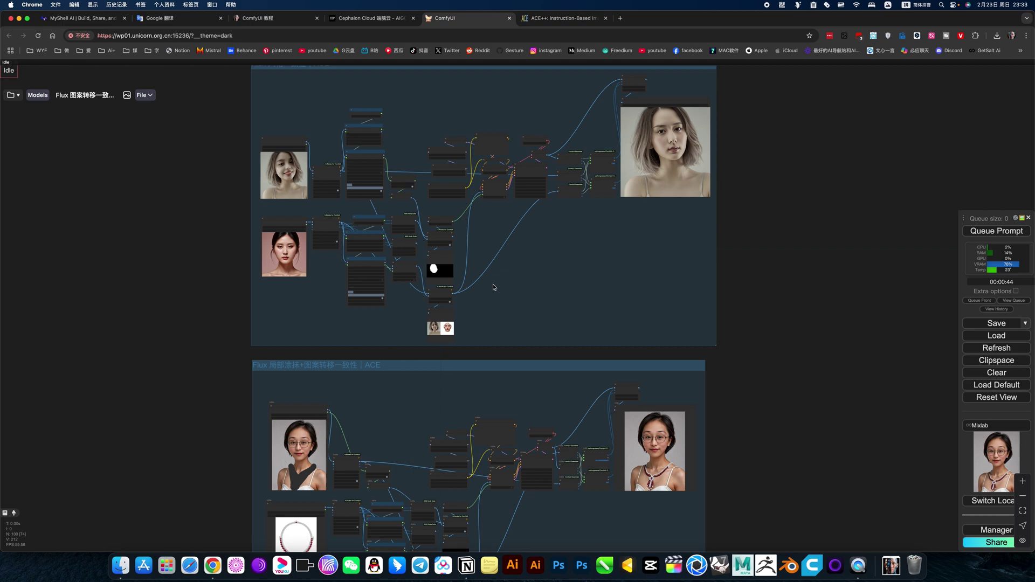
pyautogui.moveTo(445, 412); pyautogui.dragTo(442, 485)
pyautogui.scroll(2, 431, 246)
pyautogui.scroll(5, 431, 246)
pyautogui.scroll(5, 431, 246)
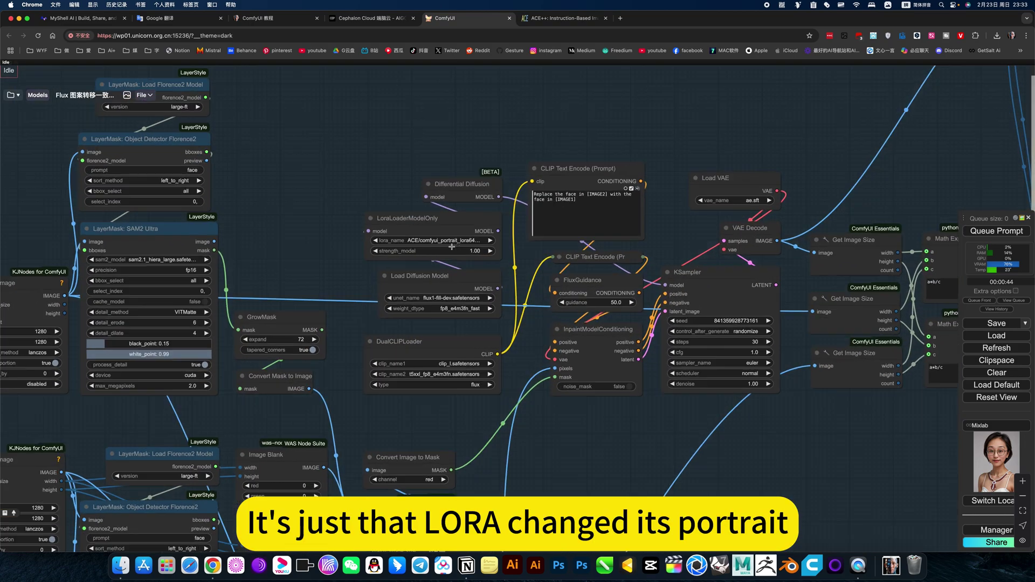
pyautogui.scroll(-4, 444, 240)
pyautogui.scroll(-4, 444, 241)
pyautogui.scroll(-3, 444, 241)
pyautogui.moveTo(524, 339); pyautogui.dragTo(532, 249)
pyautogui.scroll(5, 441, 349)
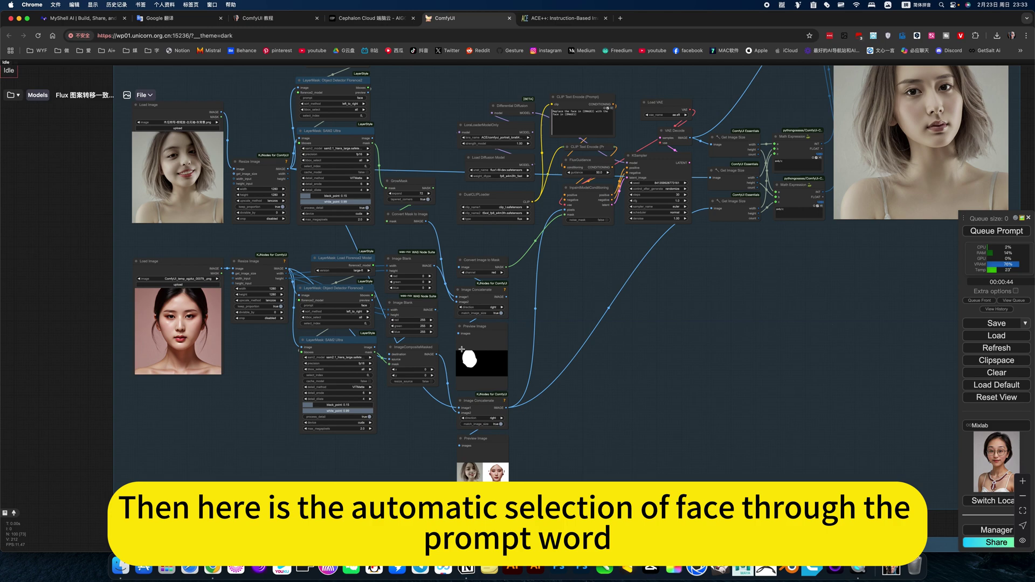
pyautogui.scroll(4, 441, 348)
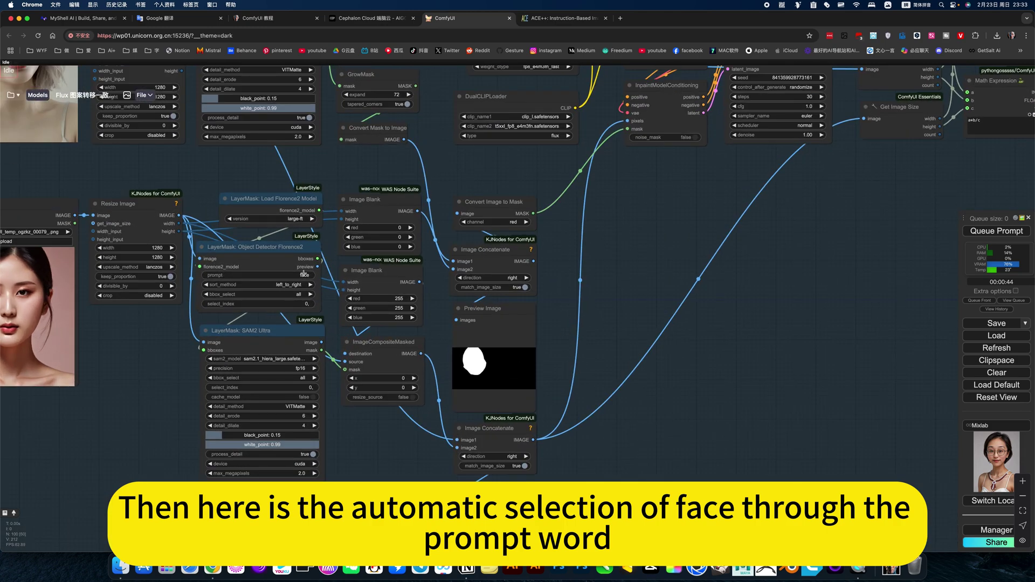
pyautogui.scroll(3, 277, 265)
pyautogui.scroll(4, 277, 265)
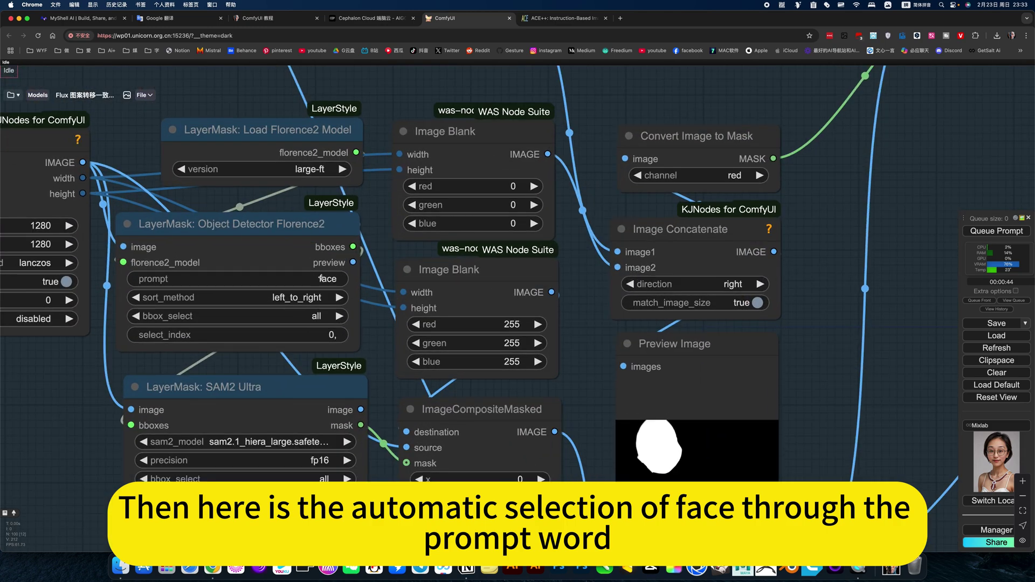
pyautogui.scroll(-2, 321, 278)
pyautogui.scroll(-4, 321, 278)
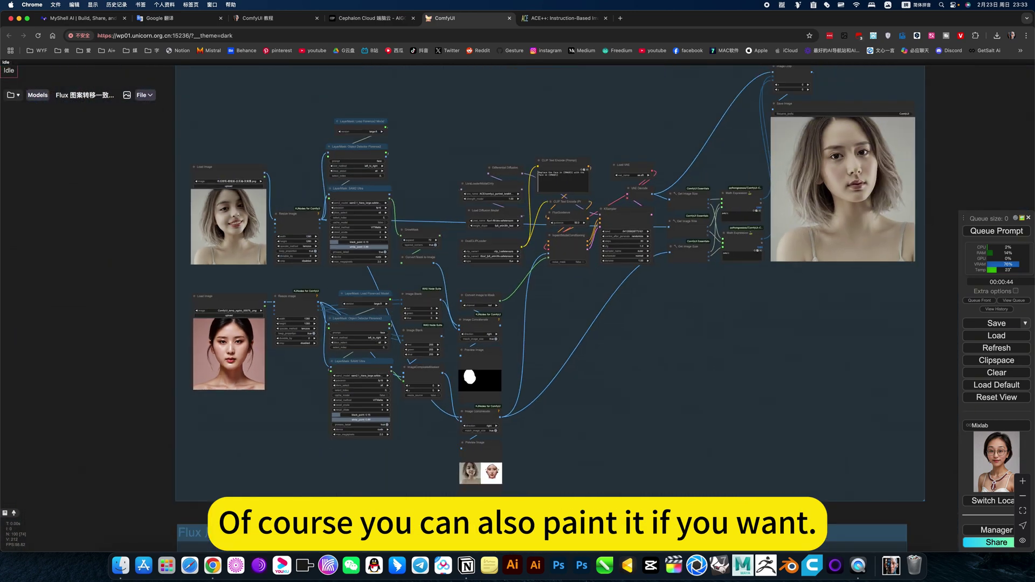
pyautogui.moveTo(523, 435); pyautogui.dragTo(513, 345)
pyautogui.scroll(1, 503, 356)
pyautogui.scroll(5, 486, 374)
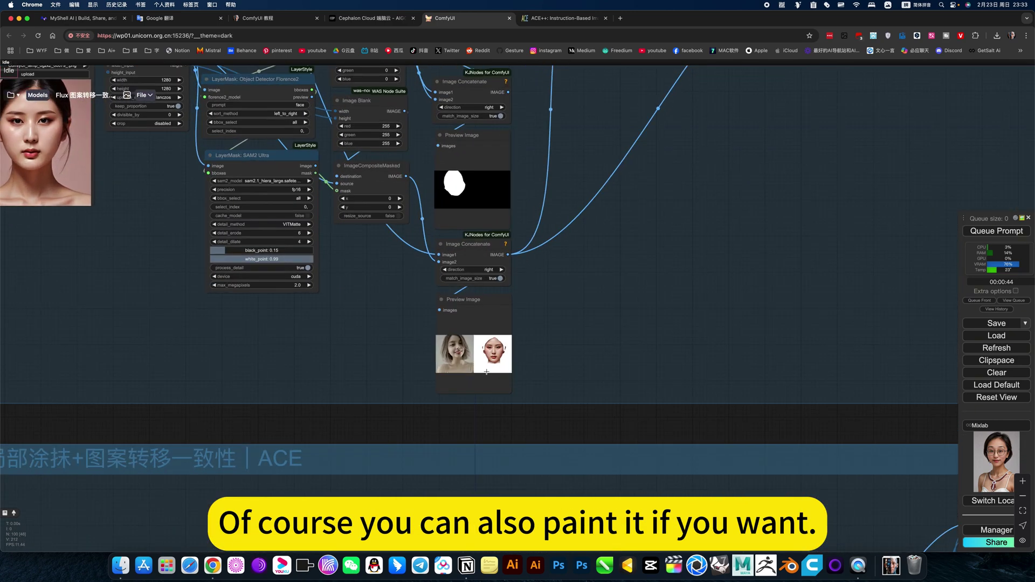
pyautogui.scroll(3, 486, 373)
pyautogui.scroll(4, 486, 373)
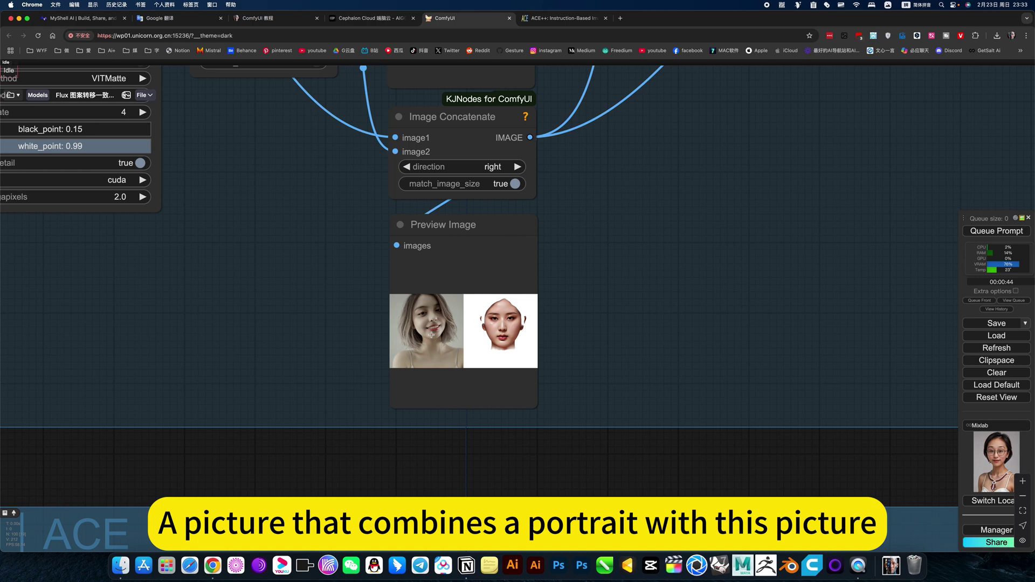
pyautogui.scroll(-5, 521, 342)
pyautogui.scroll(-3, 520, 342)
pyautogui.scroll(-5, 520, 343)
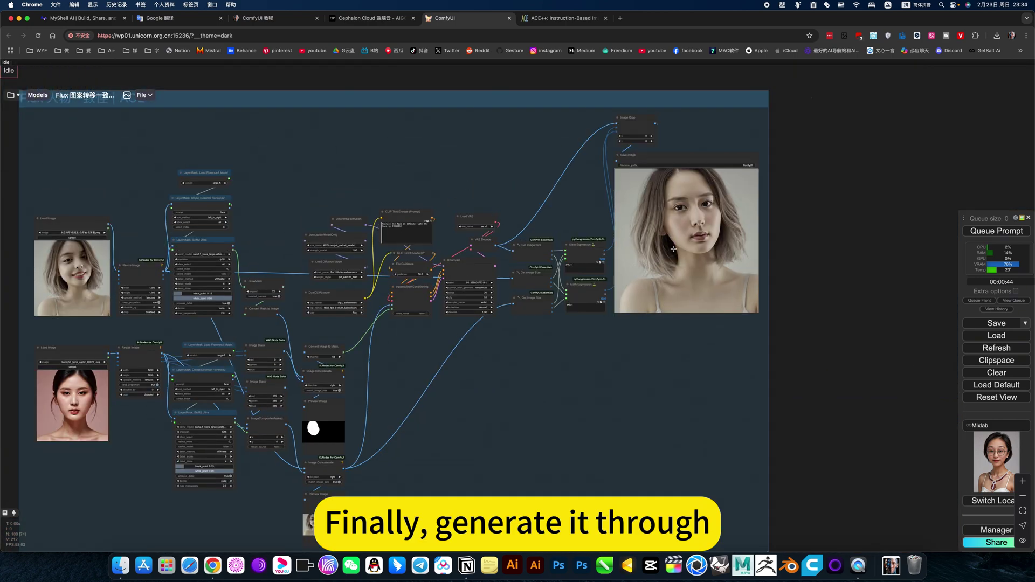
pyautogui.scroll(3, 674, 248)
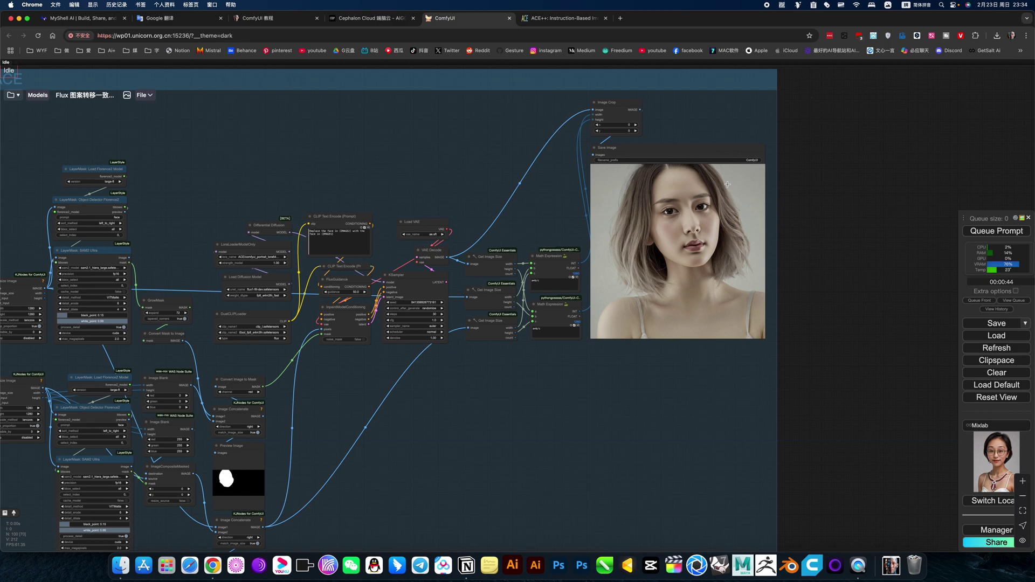
pyautogui.scroll(3, 714, 221)
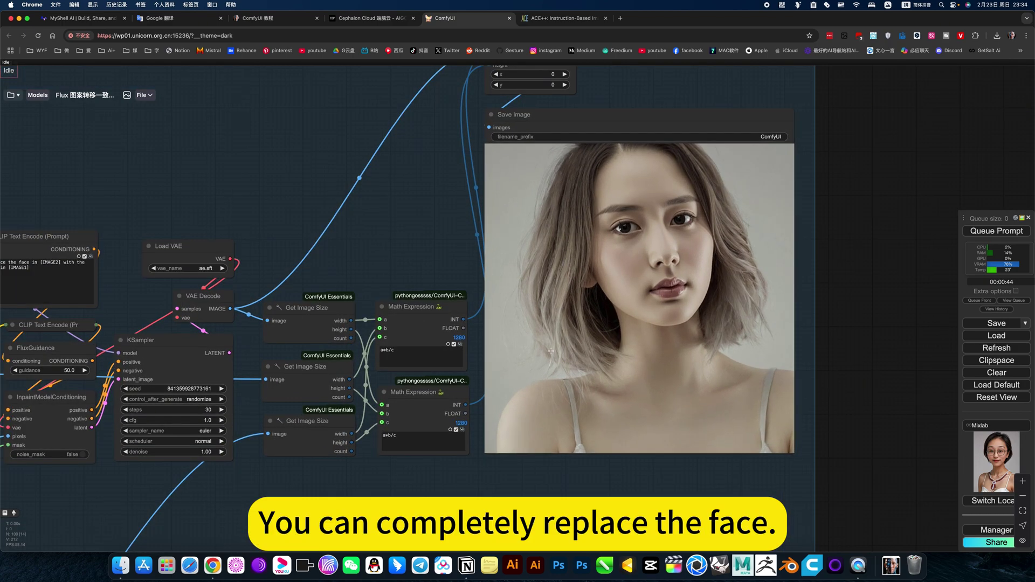
pyautogui.scroll(-2, 434, 243)
pyautogui.scroll(-3, 434, 242)
pyautogui.scroll(-3, 435, 242)
pyautogui.scroll(-1, 434, 243)
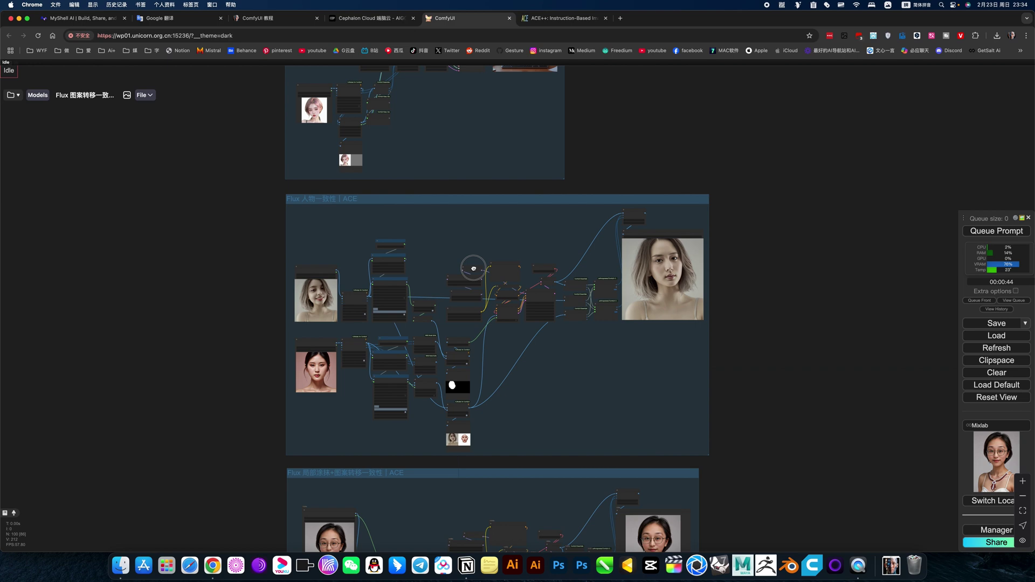
pyautogui.scroll(-3, 435, 243)
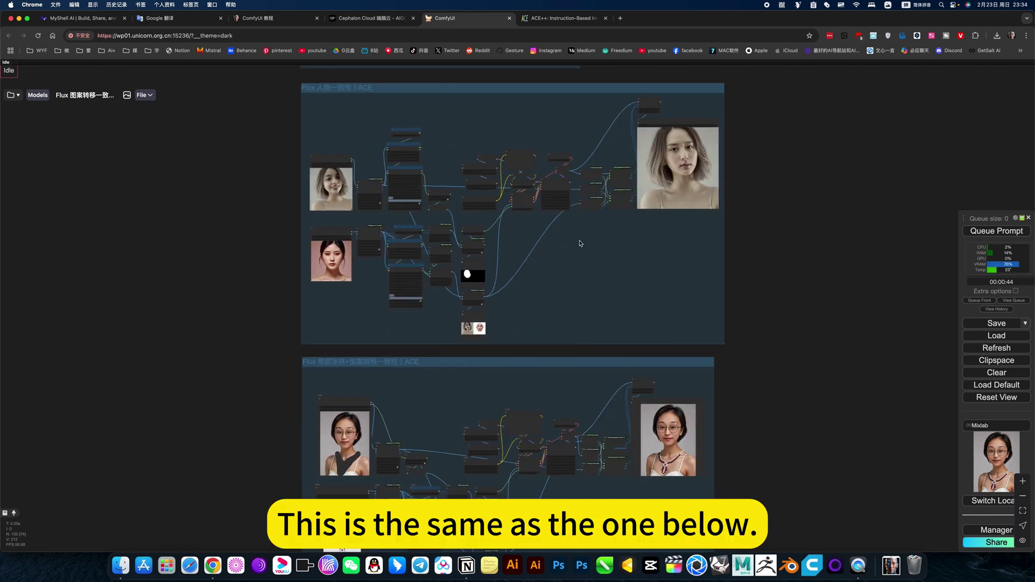
pyautogui.scroll(5, 580, 248)
pyautogui.scroll(5, 670, 105)
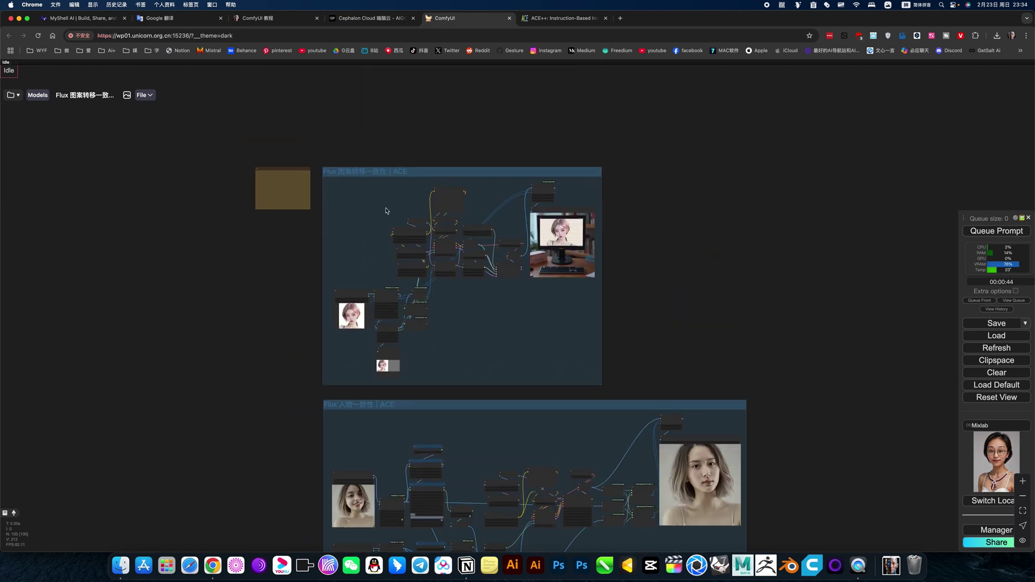
pyautogui.scroll(6, 386, 211)
pyautogui.scroll(5, 603, 252)
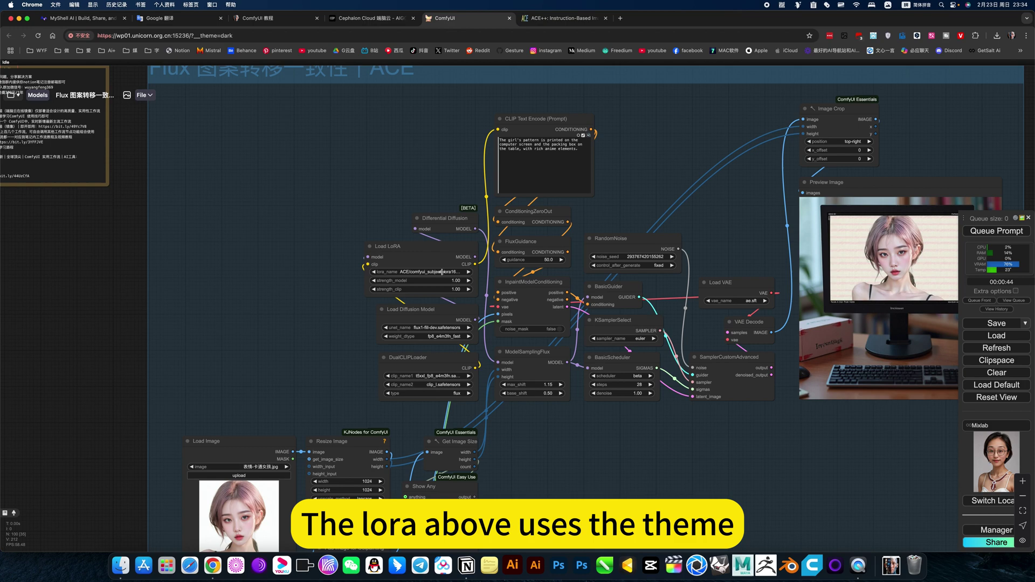
pyautogui.scroll(5, 439, 272)
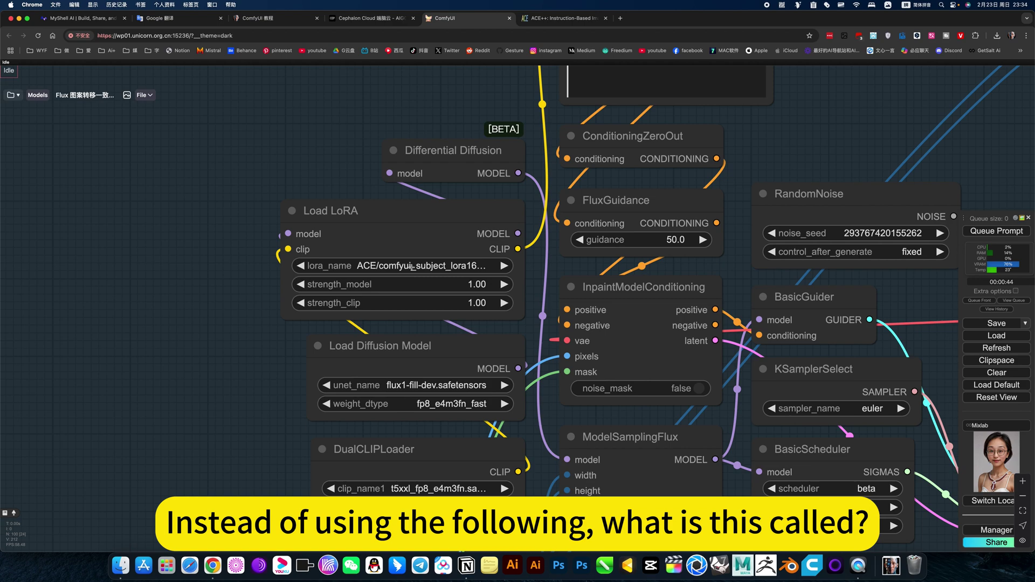
pyautogui.click(426, 269)
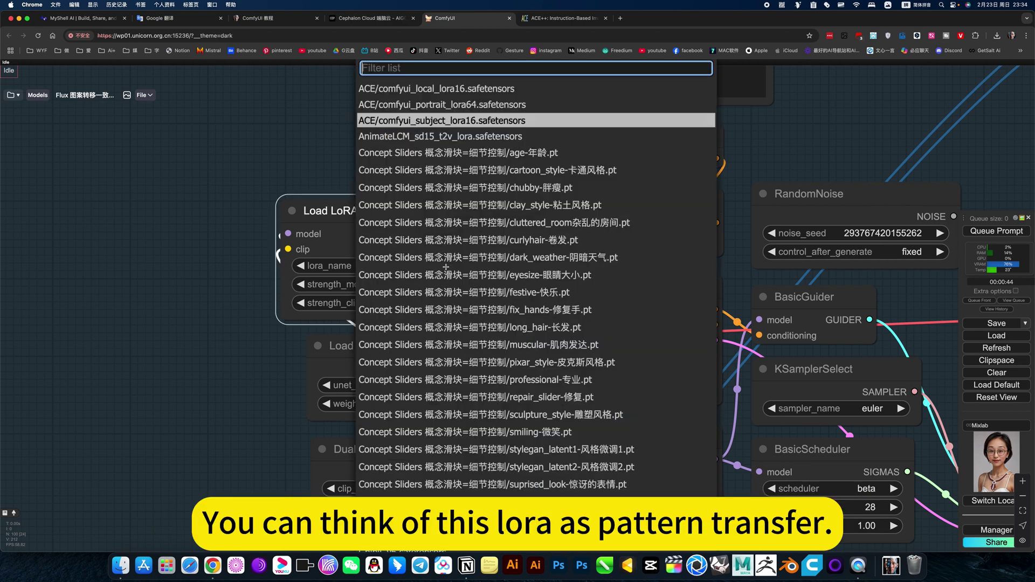
pyautogui.click(450, 123)
pyautogui.scroll(-5, 344, 265)
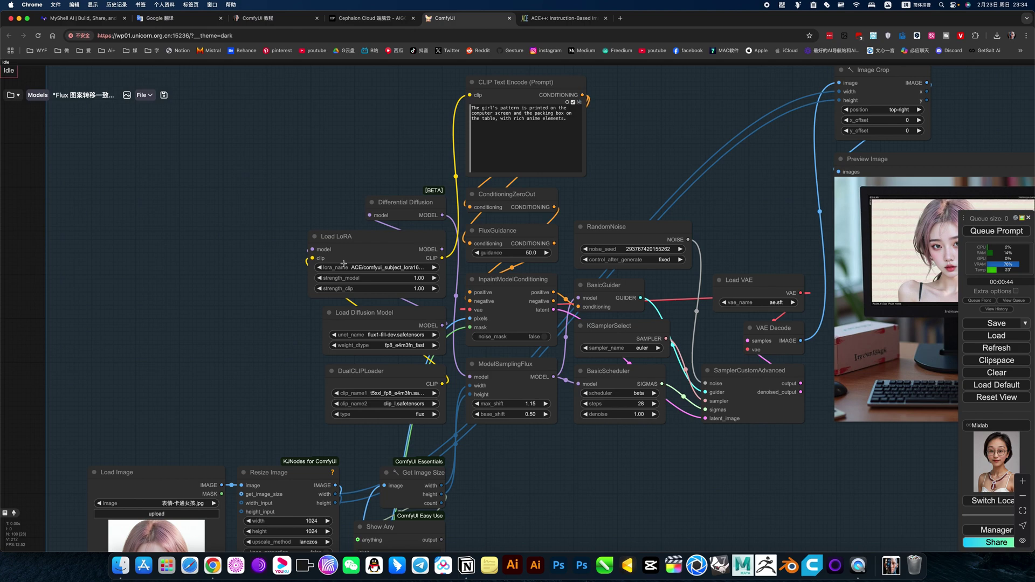
pyautogui.scroll(-3, 343, 307)
pyautogui.scroll(-2, 341, 348)
pyautogui.scroll(1, 341, 386)
pyautogui.scroll(2, 344, 372)
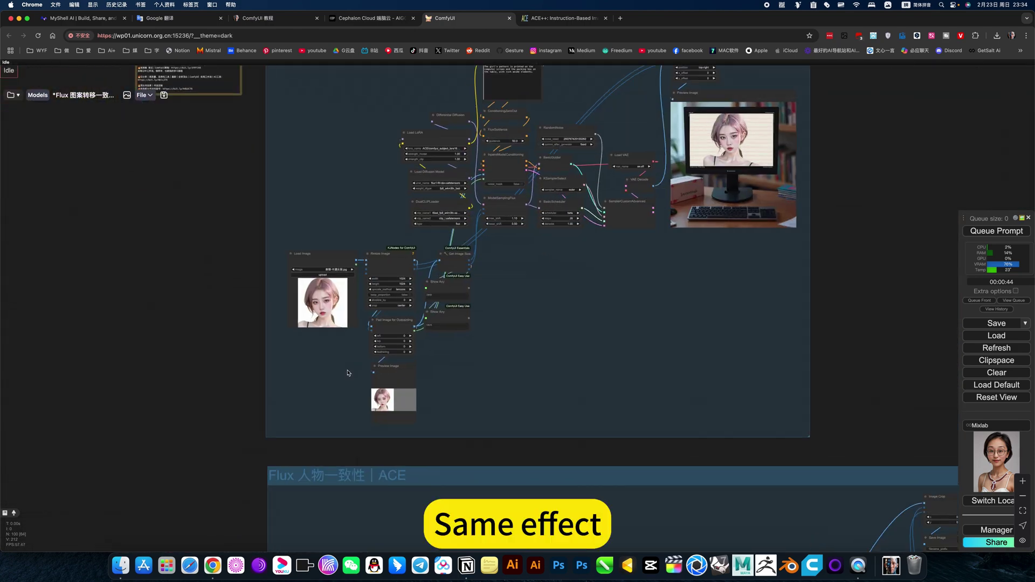
pyautogui.scroll(5, 356, 356)
pyautogui.scroll(4, 310, 248)
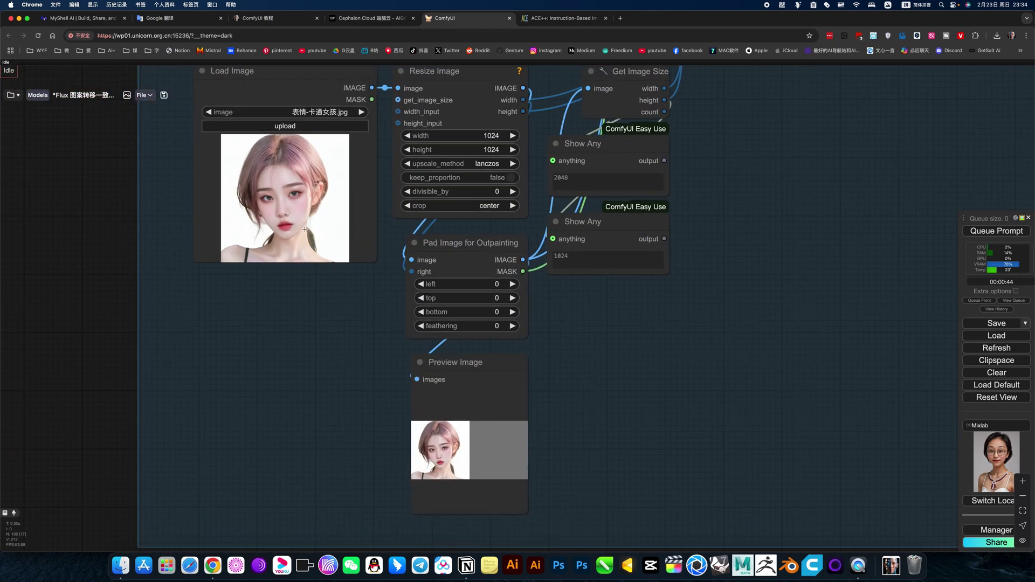
pyautogui.scroll(-3, 360, 259)
pyautogui.scroll(-3, 360, 259)
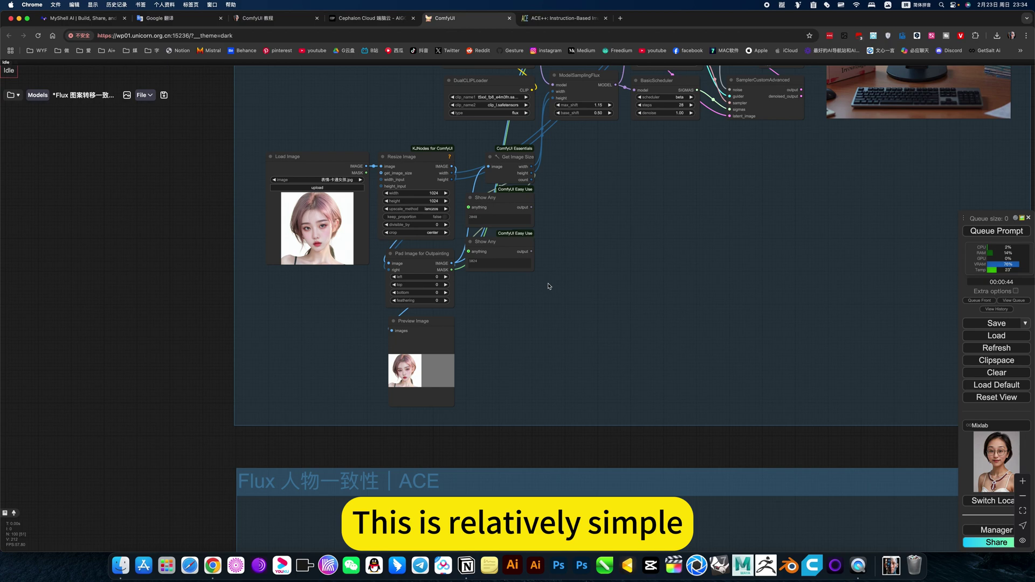
pyautogui.scroll(-3, 550, 287)
pyautogui.scroll(-3, 610, 296)
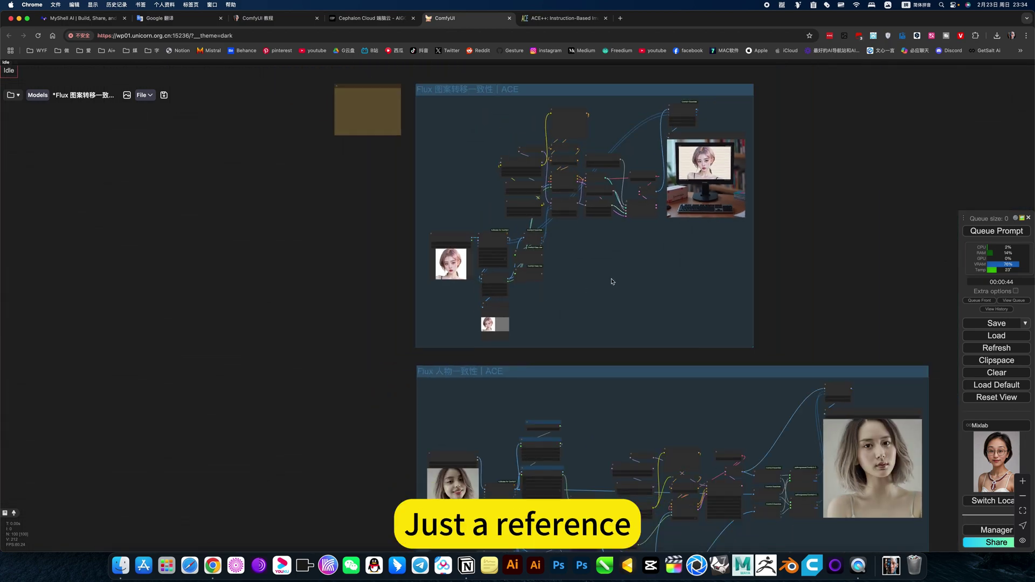
pyautogui.scroll(3, 610, 280)
pyautogui.scroll(3, 476, 229)
pyautogui.scroll(3, 445, 239)
pyautogui.scroll(1, 445, 239)
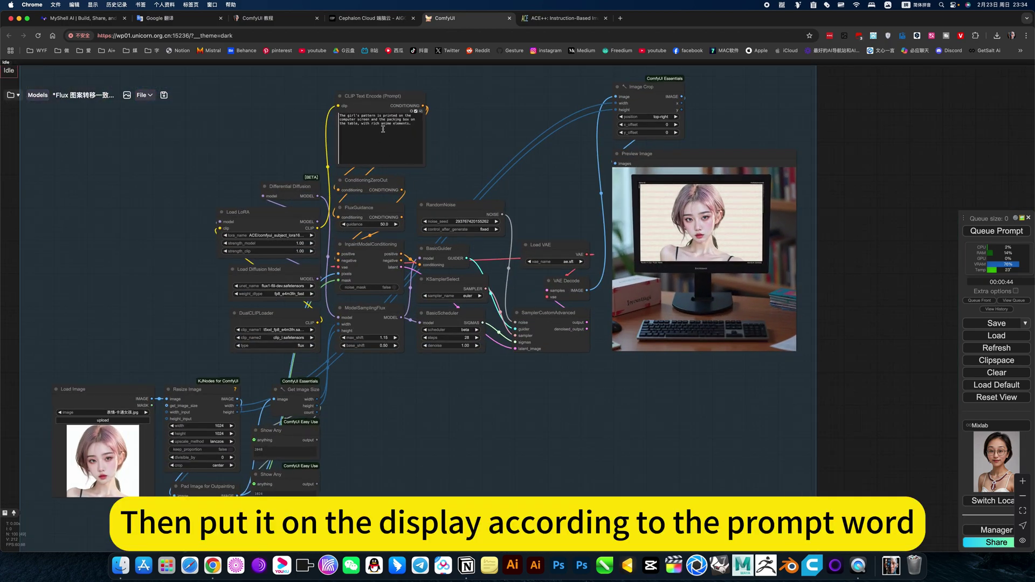
pyautogui.moveTo(454, 145); pyautogui.dragTo(404, 176)
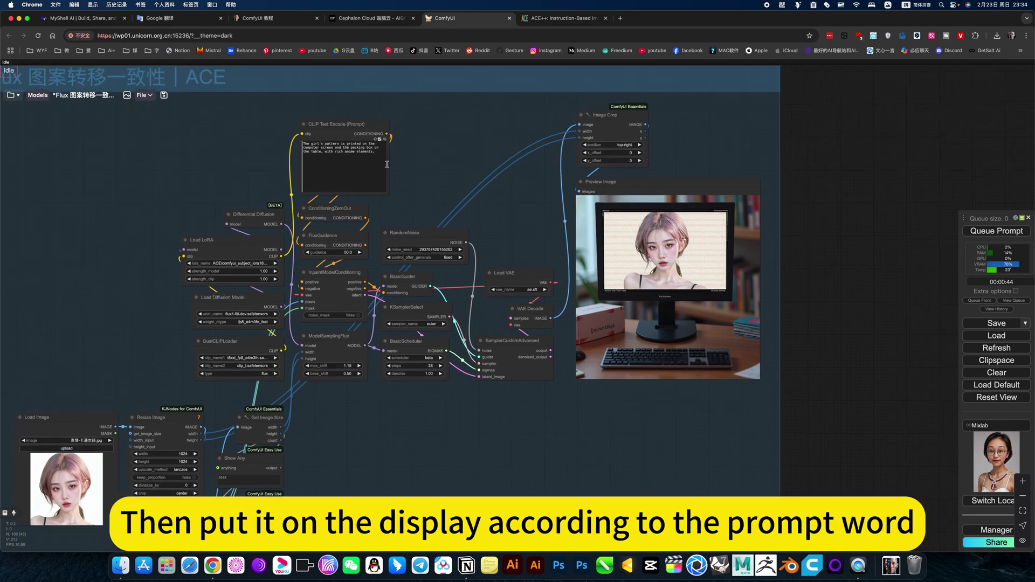
pyautogui.scroll(5, 659, 303)
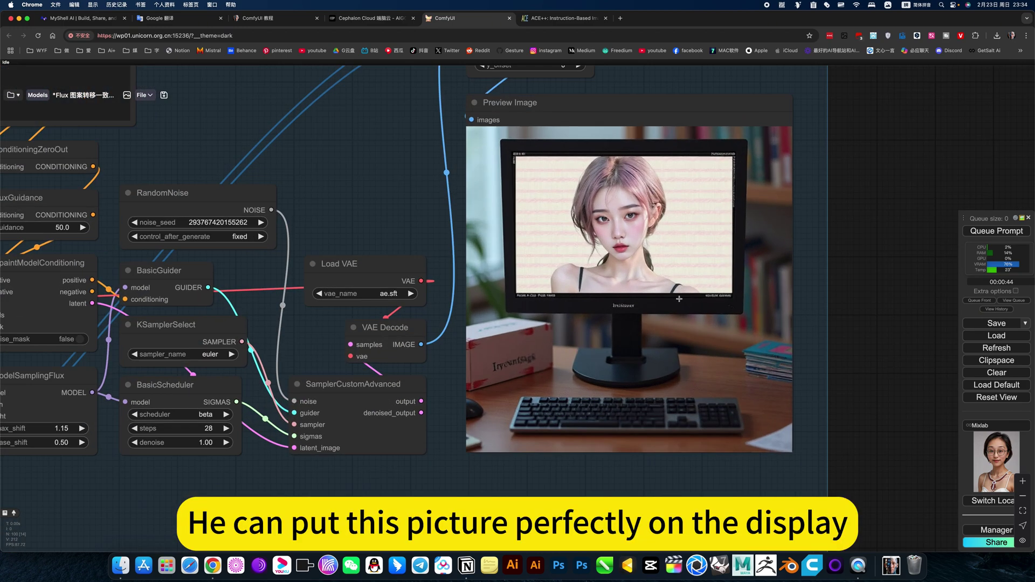
pyautogui.scroll(-2, 628, 233)
pyautogui.scroll(-5, 616, 260)
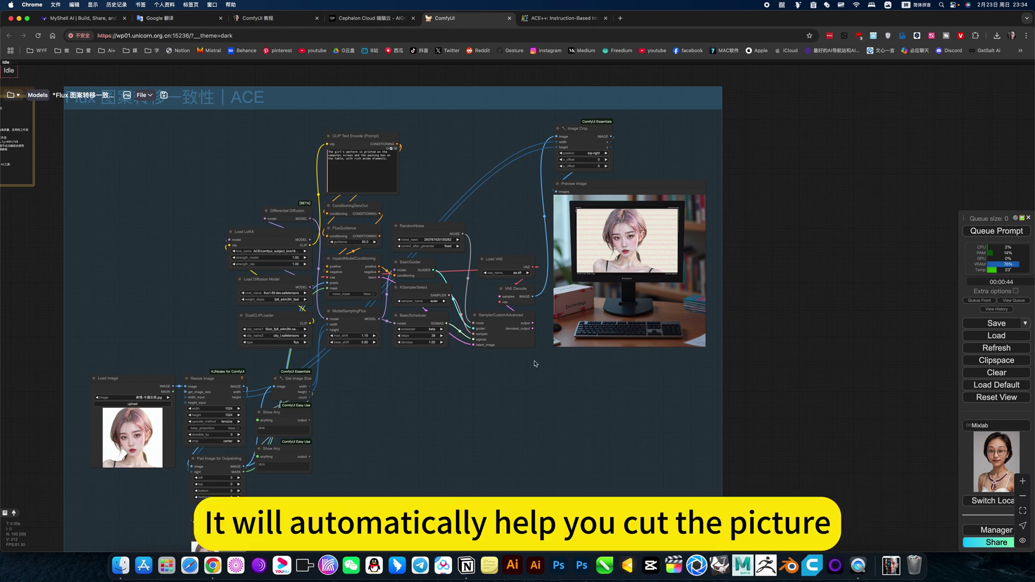
pyautogui.scroll(-3, 534, 363)
pyautogui.scroll(-3, 539, 356)
pyautogui.scroll(-3, 537, 307)
pyautogui.scroll(-2, 537, 308)
pyautogui.scroll(-5, 671, 178)
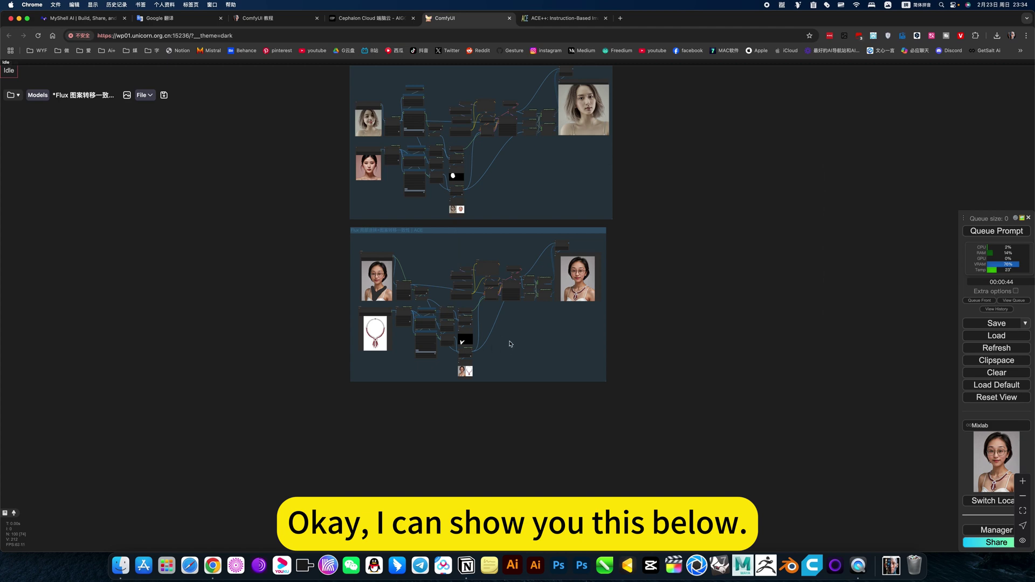
pyautogui.scroll(8, 413, 320)
pyautogui.scroll(2, 415, 321)
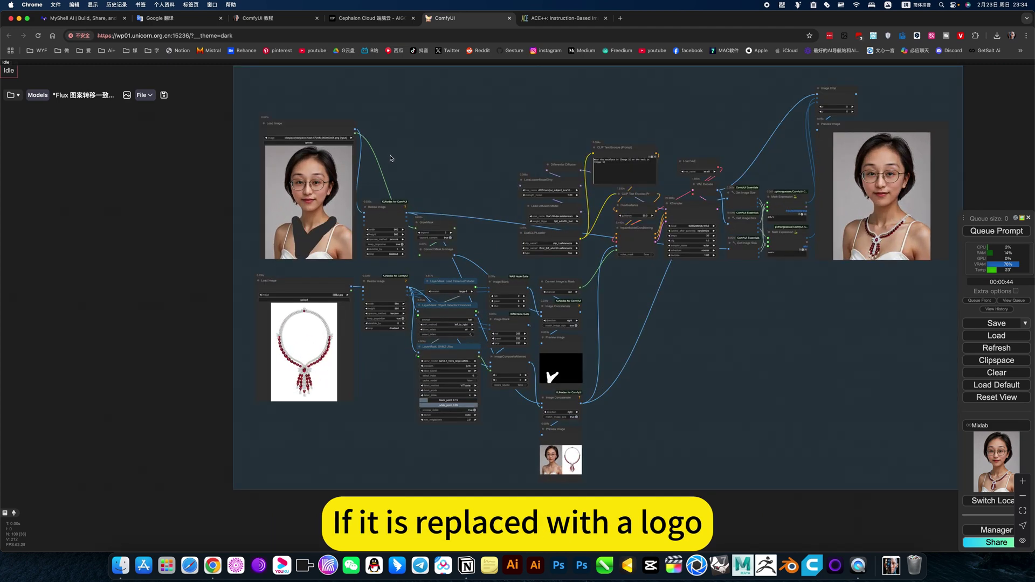
pyautogui.click(341, 138)
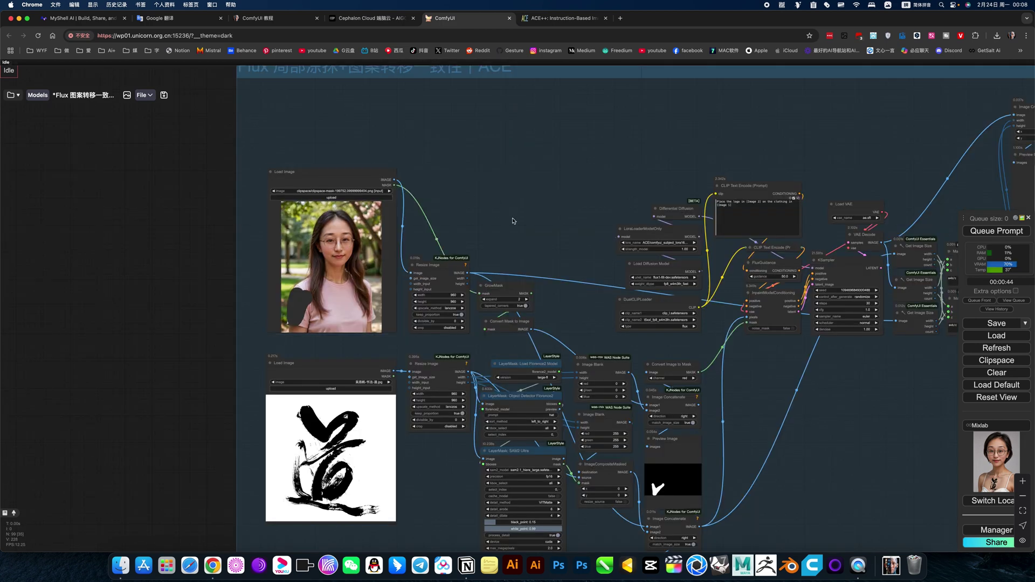
pyautogui.moveTo(498, 202); pyautogui.dragTo(340, 134)
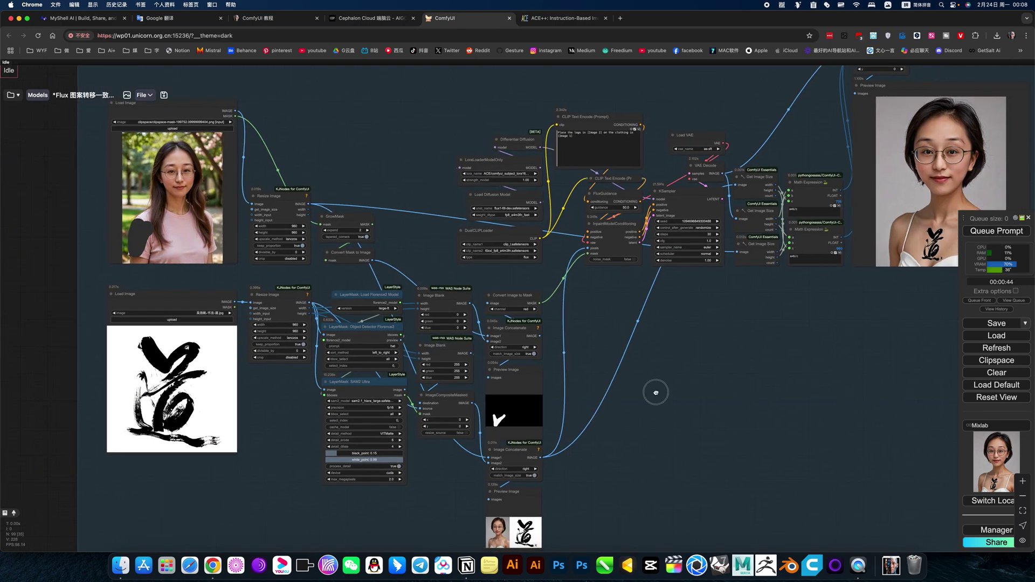
pyautogui.hscroll(10, 590, 401)
pyautogui.scroll(3, 640, 286)
pyautogui.scroll(3, 583, 290)
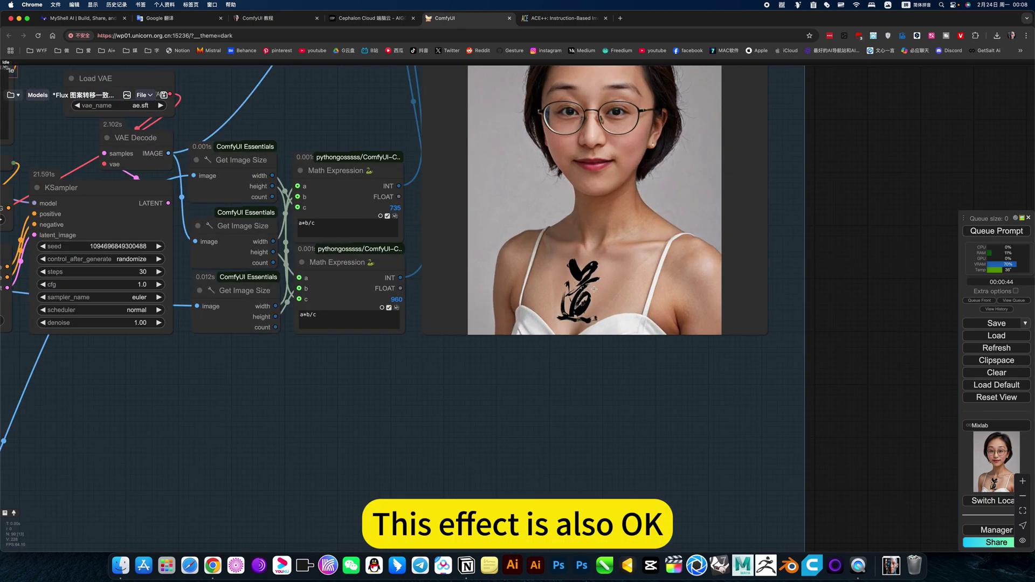
pyautogui.scroll(-5, 555, 388)
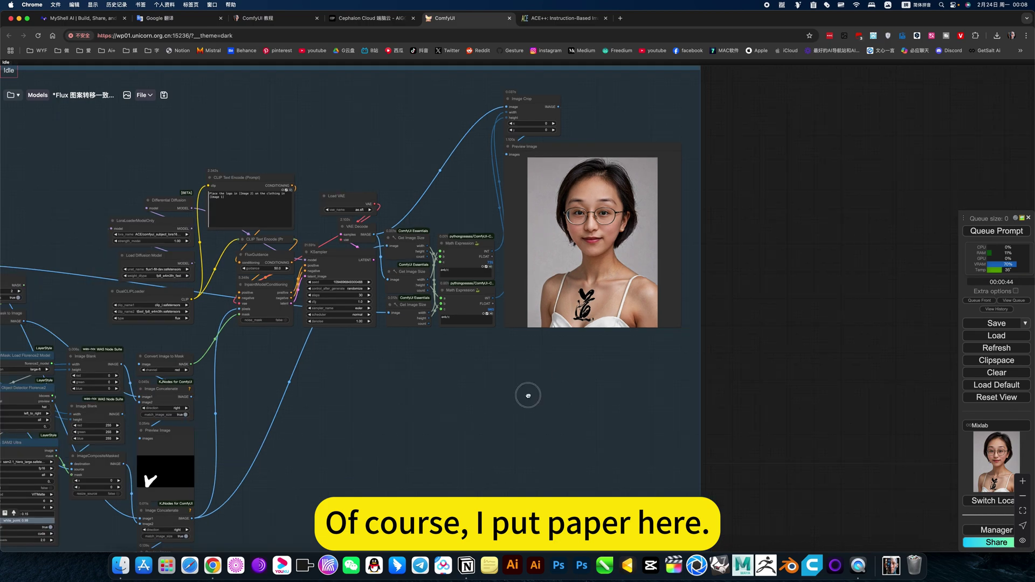
pyautogui.moveTo(556, 389); pyautogui.dragTo(736, 359)
pyautogui.hscroll(-2, 736, 359)
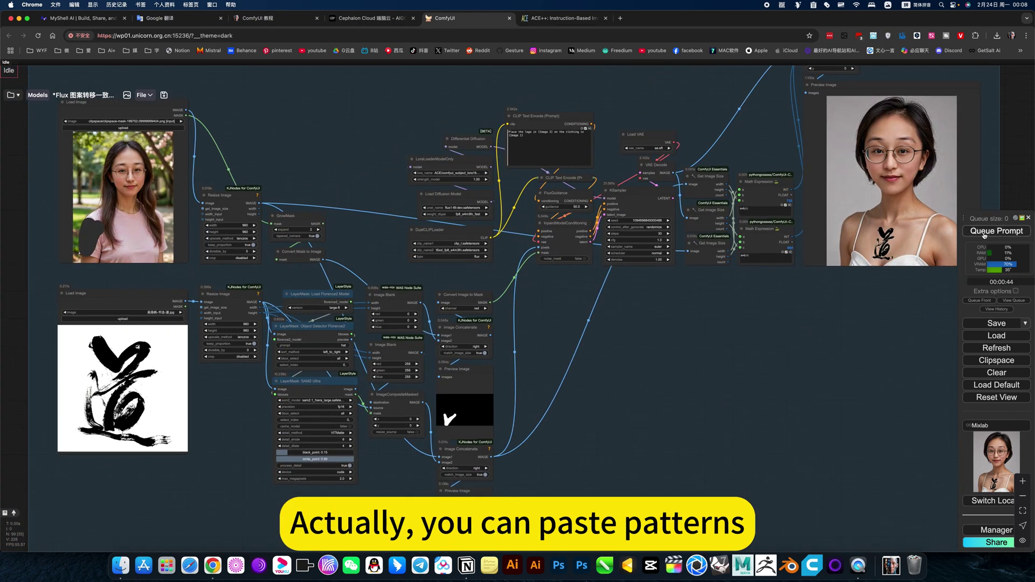
pyautogui.scroll(-5, 677, 392)
pyautogui.scroll(1, 678, 392)
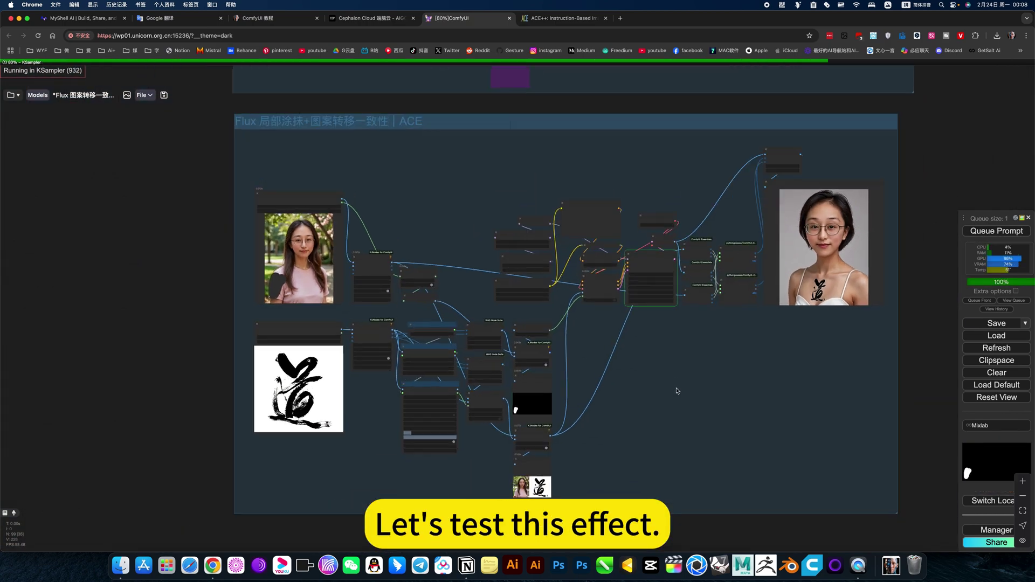
pyautogui.scroll(3, 677, 392)
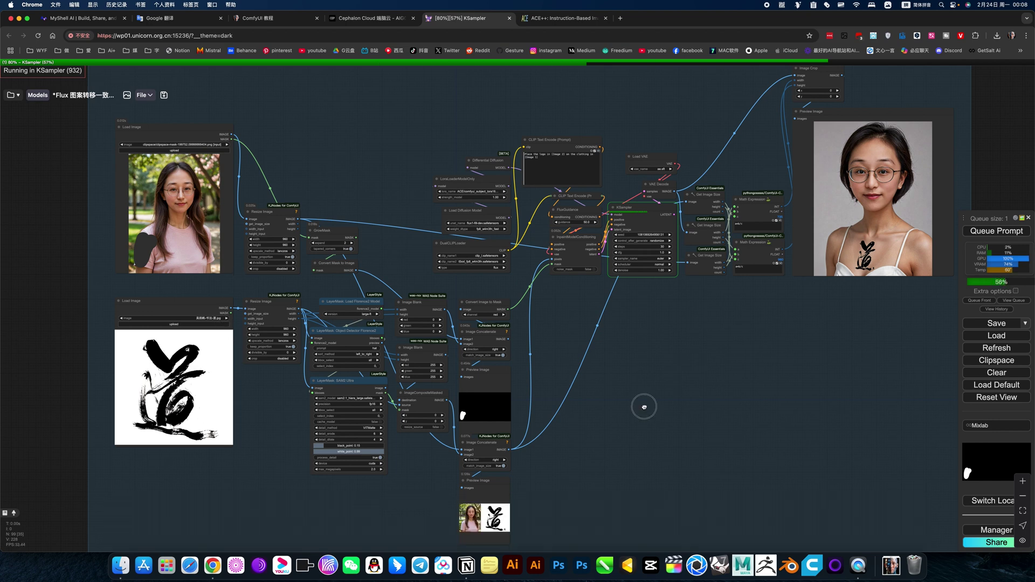
pyautogui.scroll(-1, 647, 405)
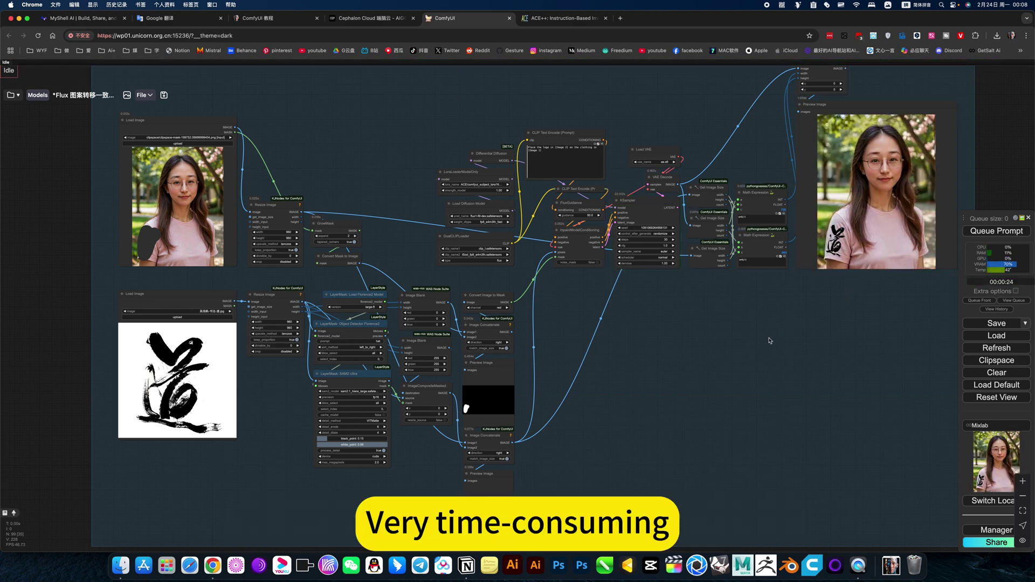
pyautogui.scroll(2, 838, 313)
pyautogui.scroll(2, 714, 347)
pyautogui.scroll(2, 698, 365)
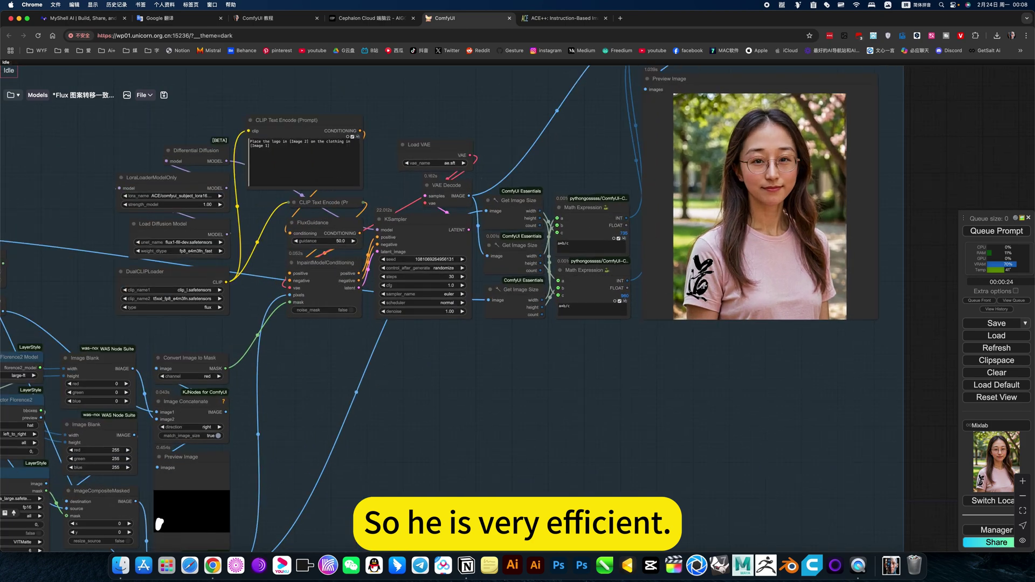
pyautogui.scroll(2, 699, 365)
pyautogui.scroll(2, 698, 292)
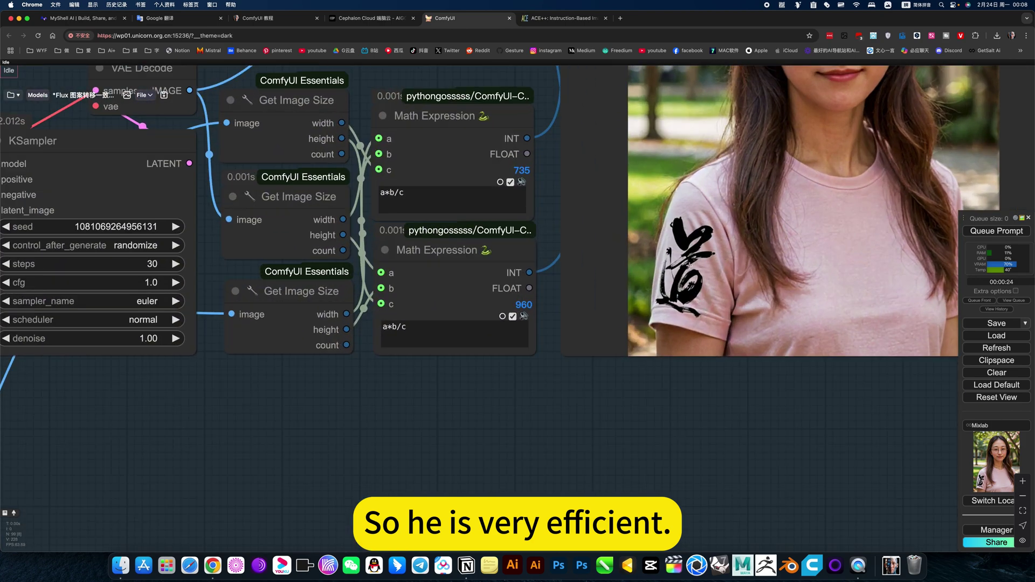
pyautogui.scroll(-5, 707, 274)
pyautogui.scroll(5, 704, 279)
pyautogui.scroll(3, 700, 293)
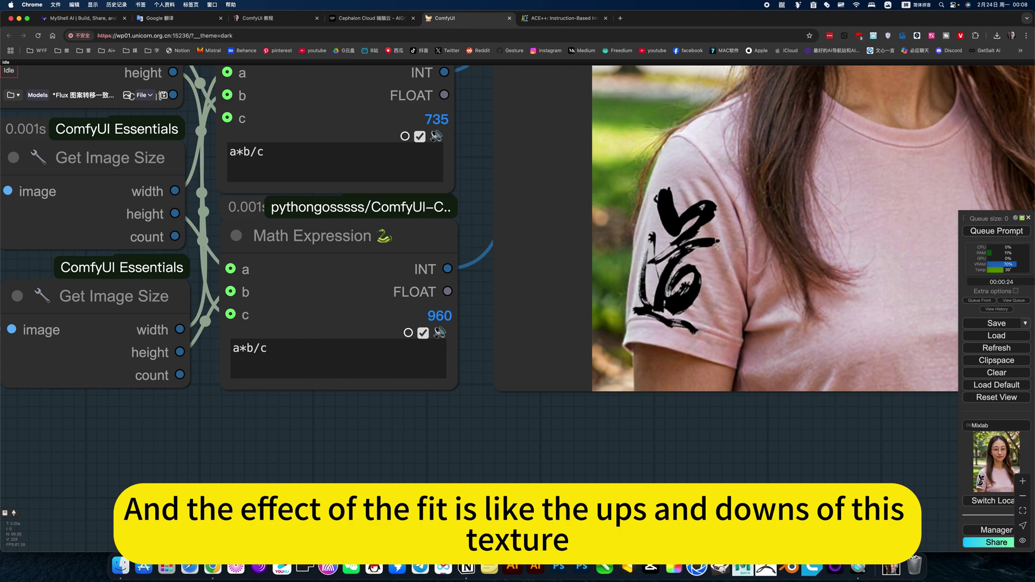
pyautogui.scroll(-3, 695, 255)
pyautogui.scroll(-3, 647, 291)
pyautogui.scroll(-2, 583, 324)
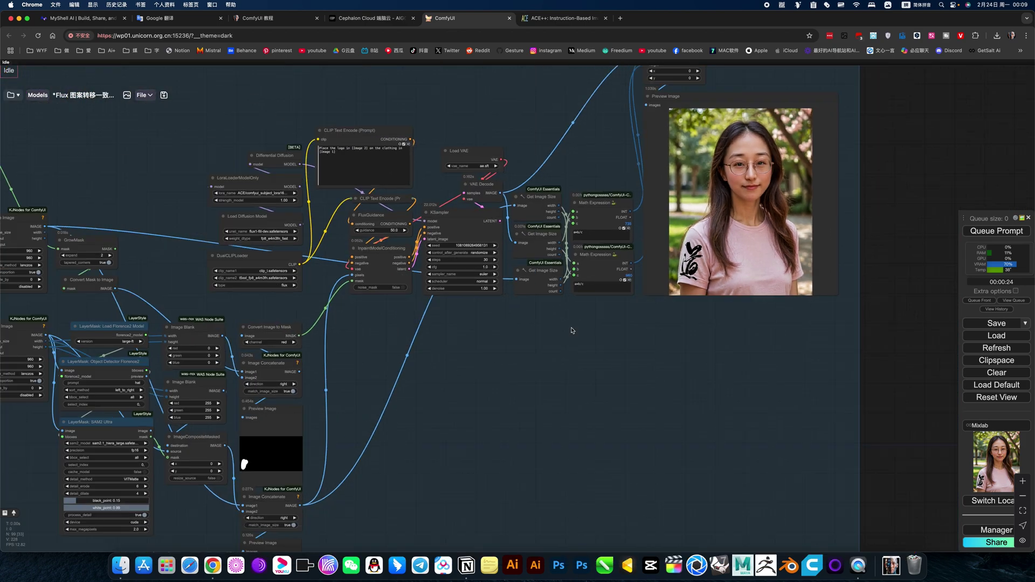
# Load the green iron product image as the workflow's main photo.
pyautogui.moveTo(576, 333); pyautogui.dragTo(815, 412)
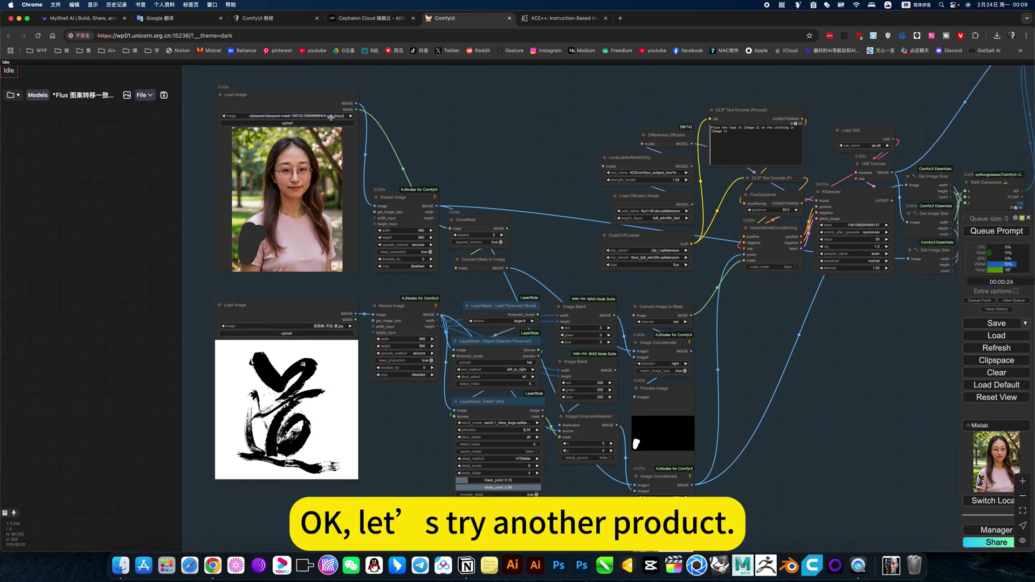
pyautogui.click(331, 116)
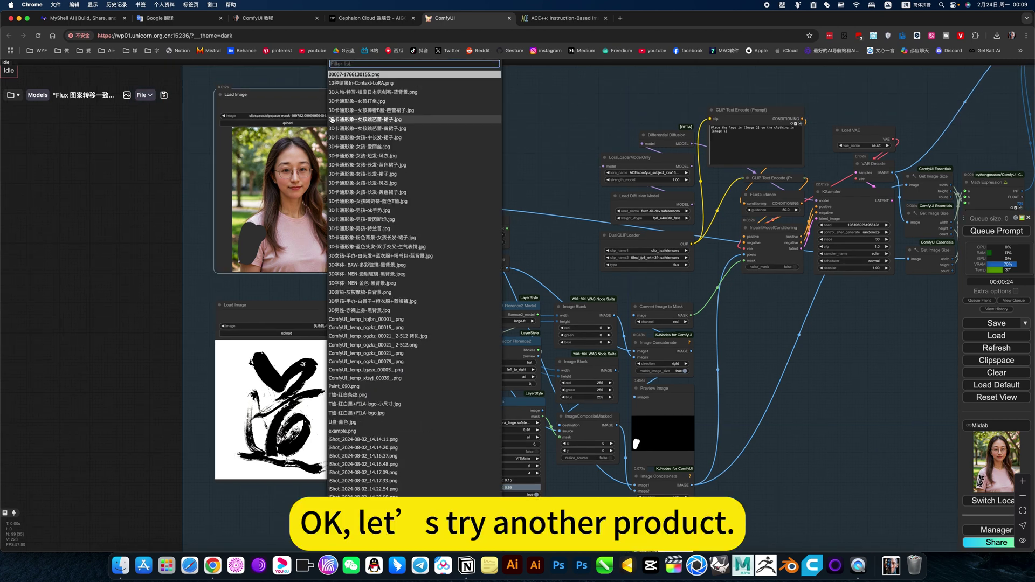
pyautogui.write('yun d')
pyautogui.press('space')
pyautogui.press('Return')
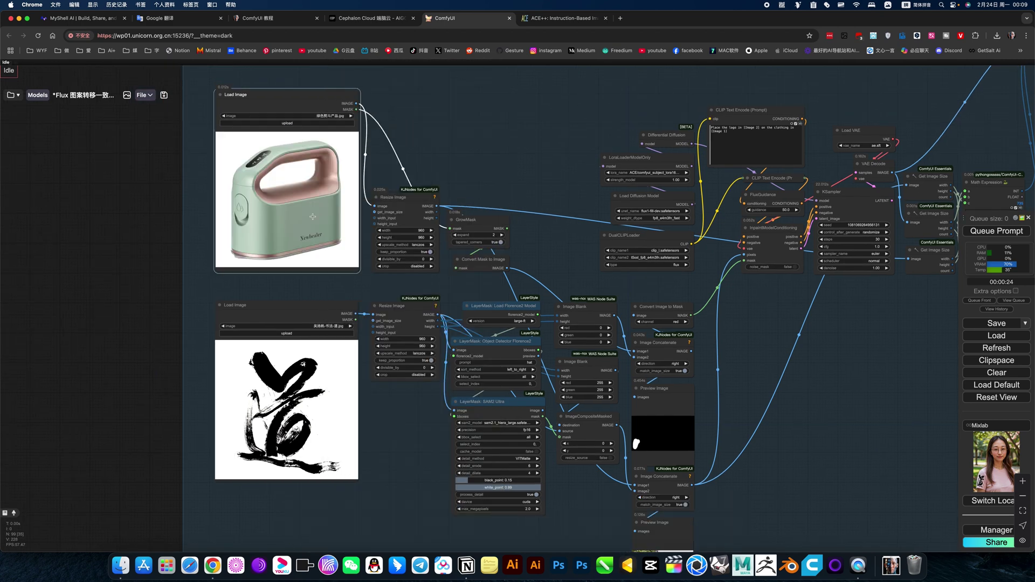
# Mask the old Newbealer logo, save it to the node, and load logo.png as the second image.
pyautogui.rightClick(313, 217)
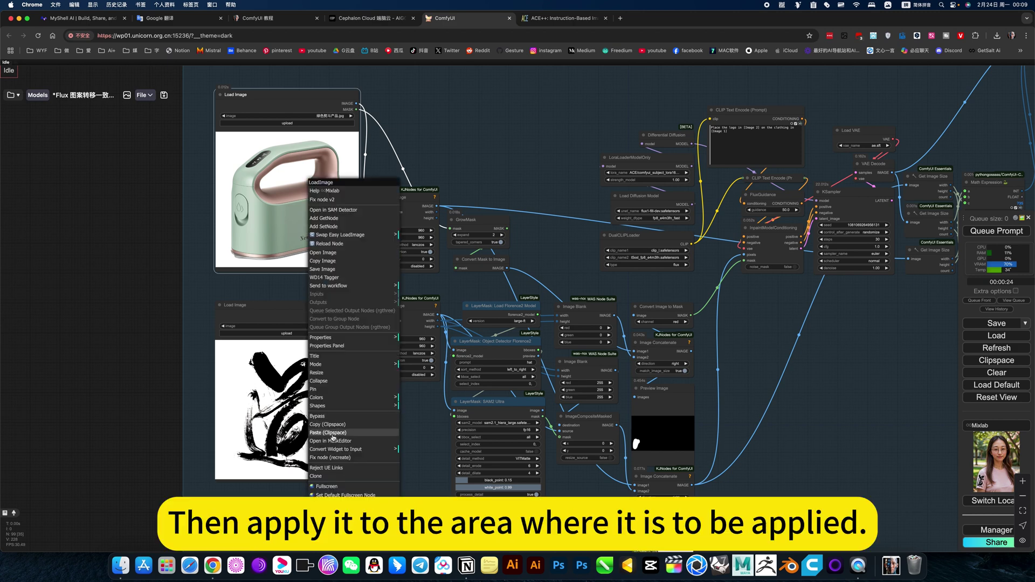
pyautogui.click(334, 441)
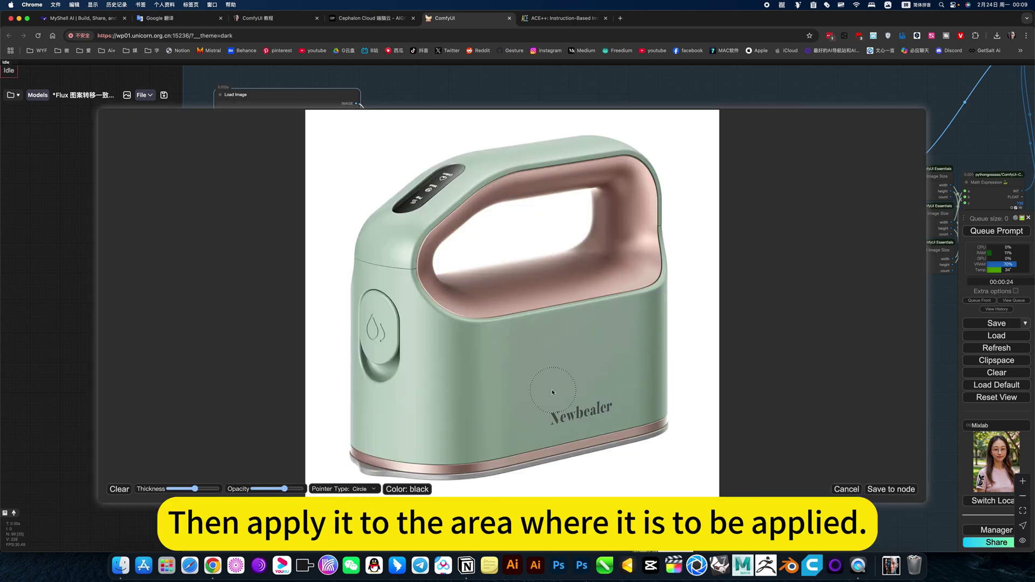
pyautogui.moveTo(546, 390); pyautogui.dragTo(550, 412)
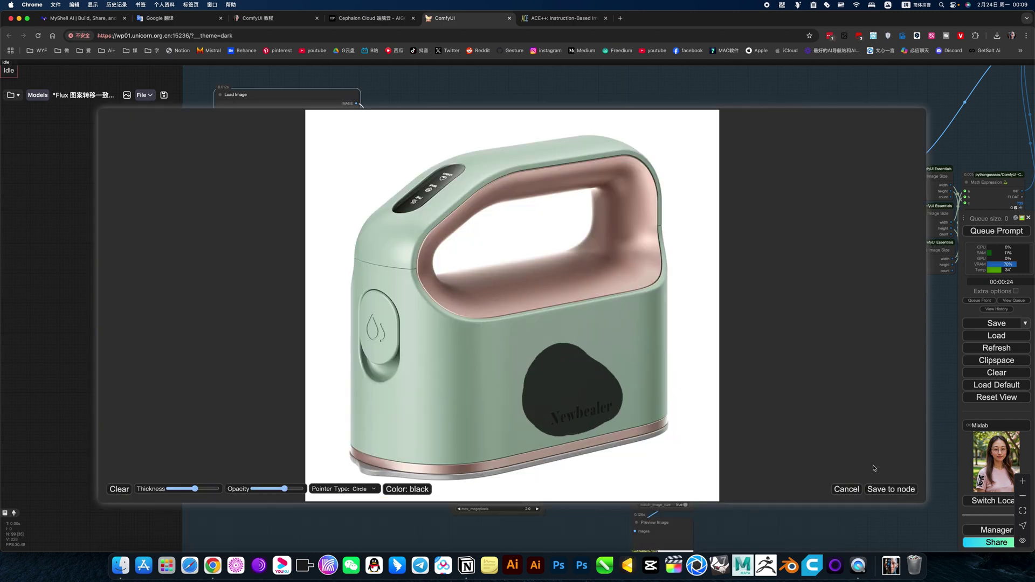
pyautogui.click(891, 489)
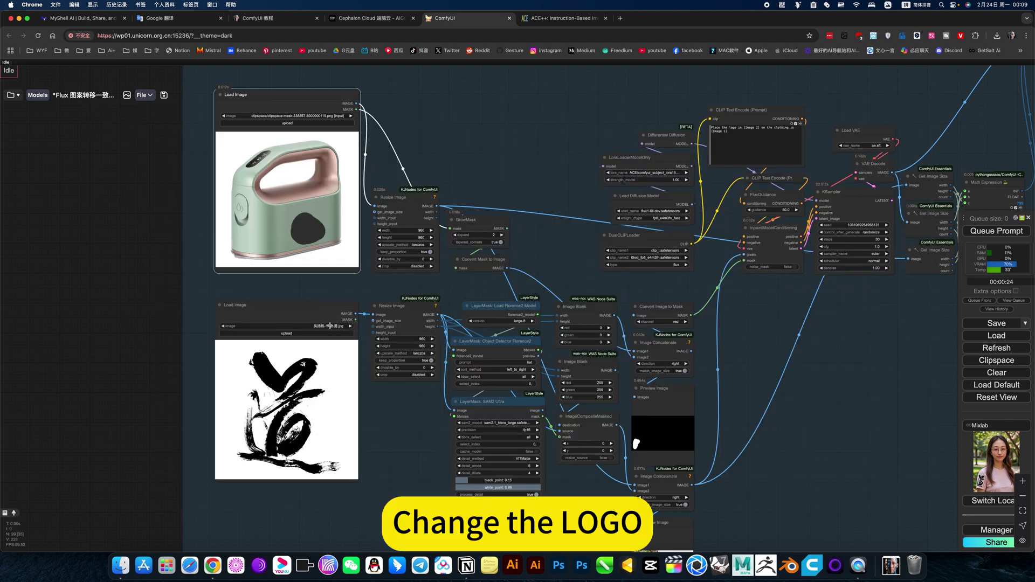
pyautogui.click(329, 325)
pyautogui.write('logo')
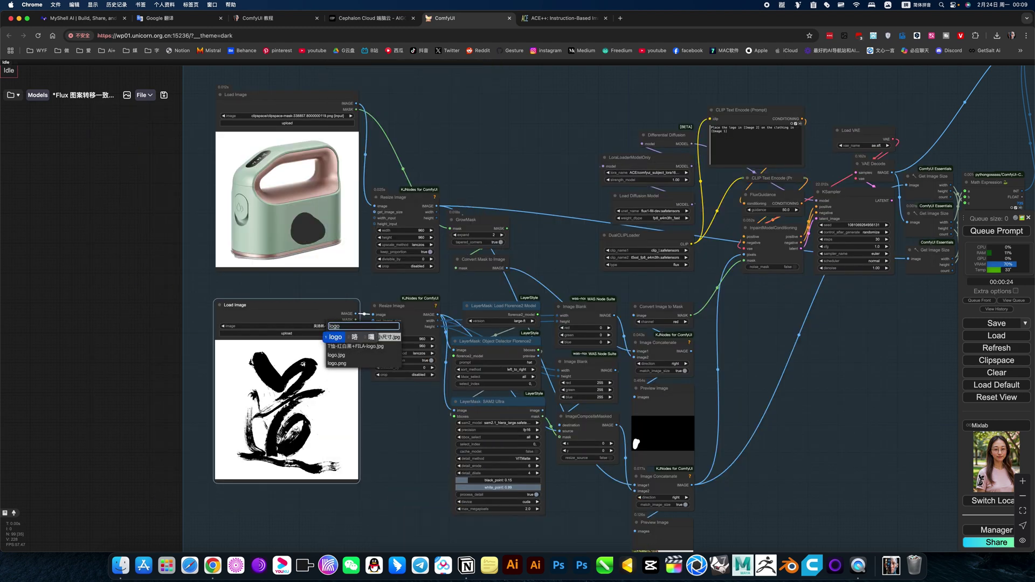
pyautogui.click(337, 364)
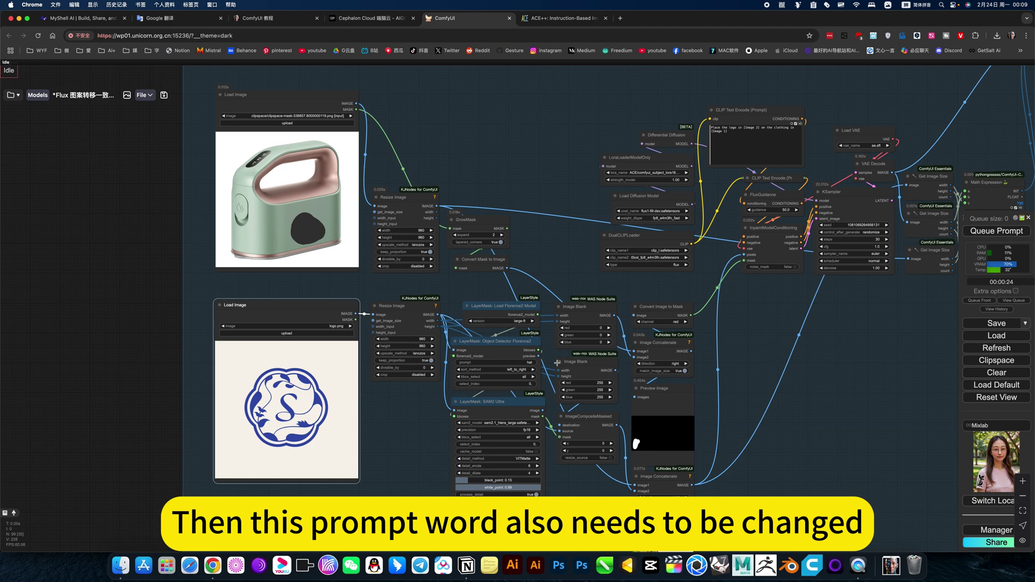
pyautogui.hscroll(2, 761, 291)
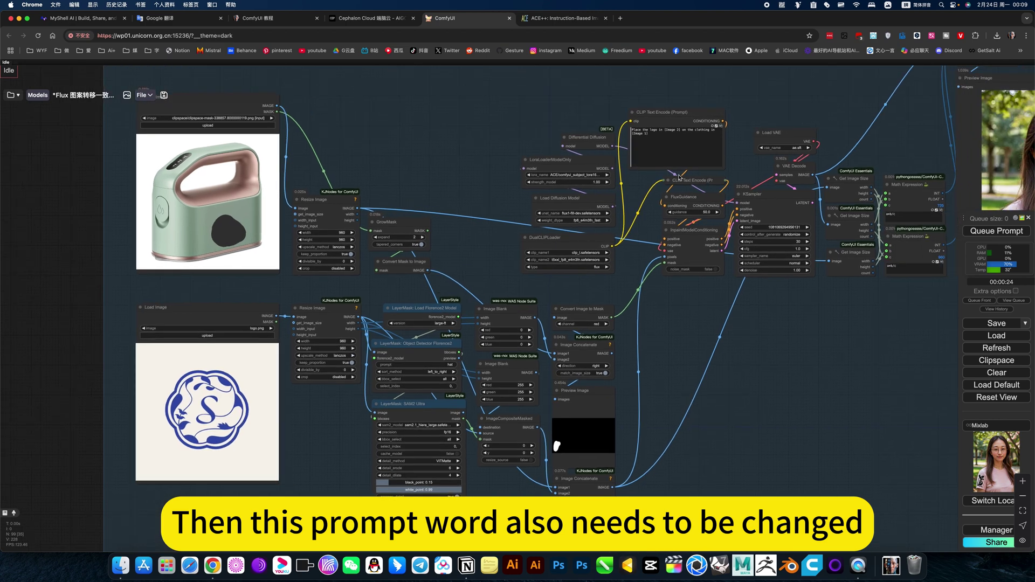
# Replace 衣服 with 产品 in Google Translate, copy the English, and focus ComfyUI's prompt box.
pyautogui.click(184, 18)
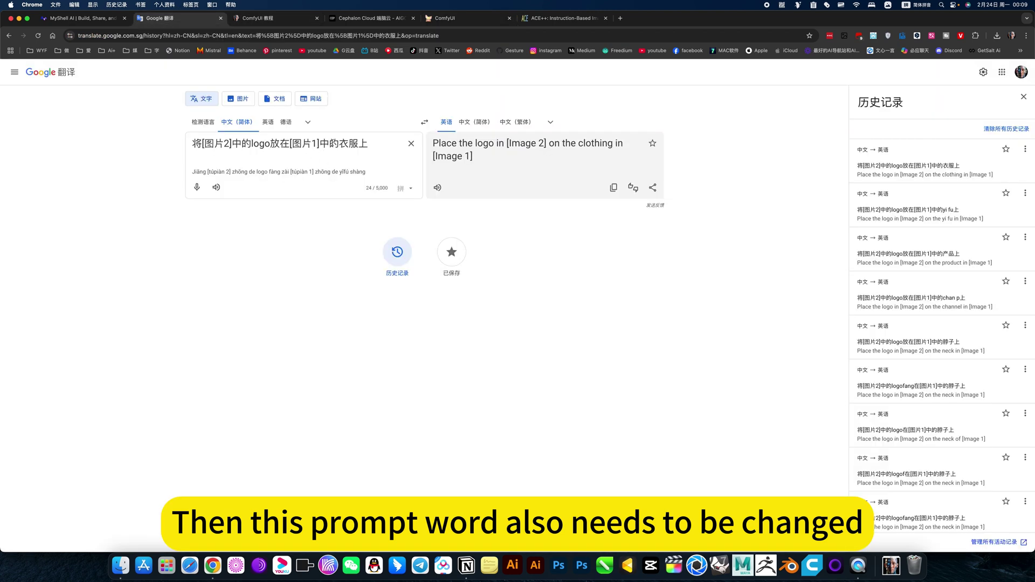
pyautogui.moveTo(339, 143); pyautogui.dragTo(358, 143)
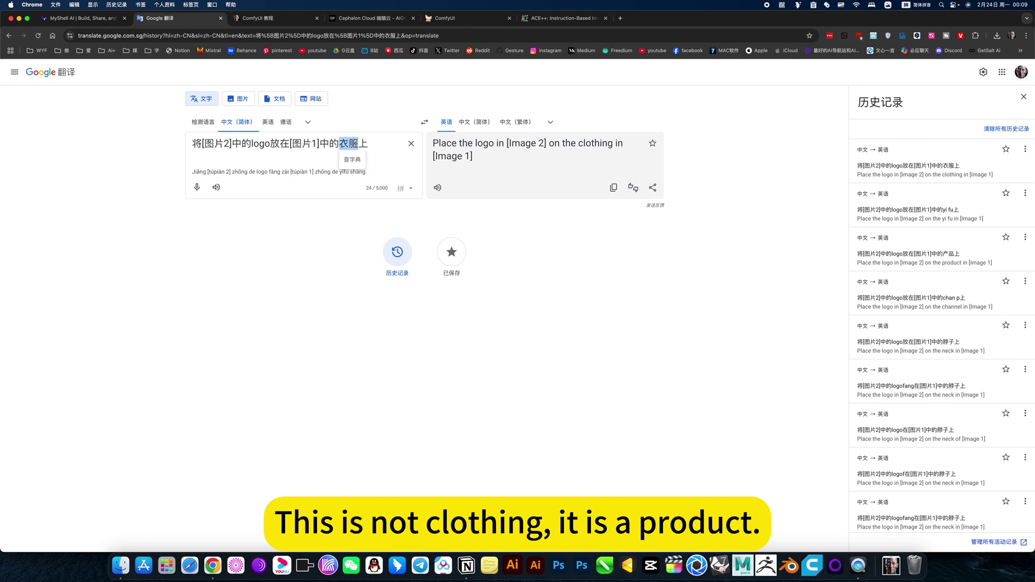
pyautogui.write('chanpin')
pyautogui.press('space')
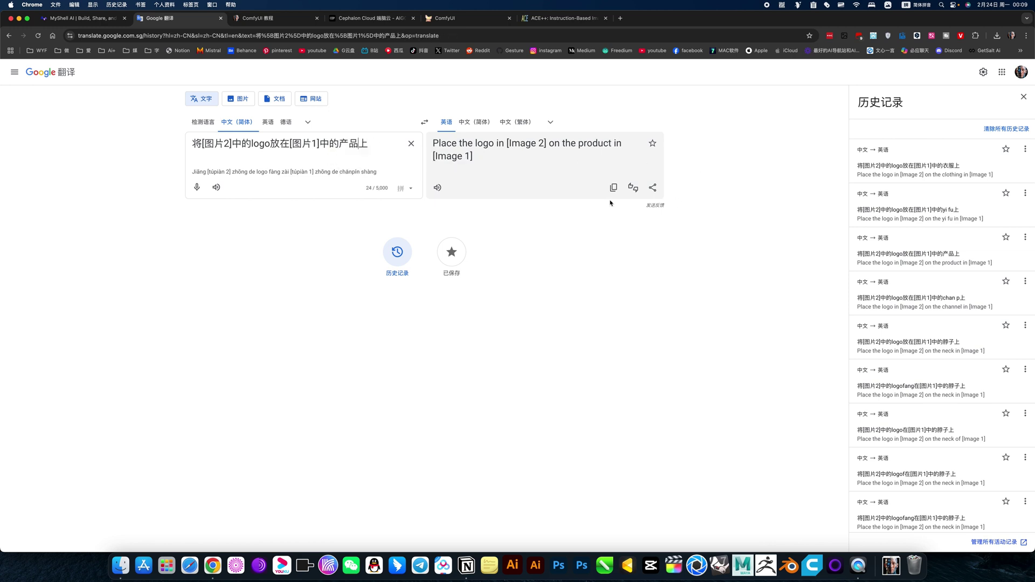
pyautogui.click(614, 186)
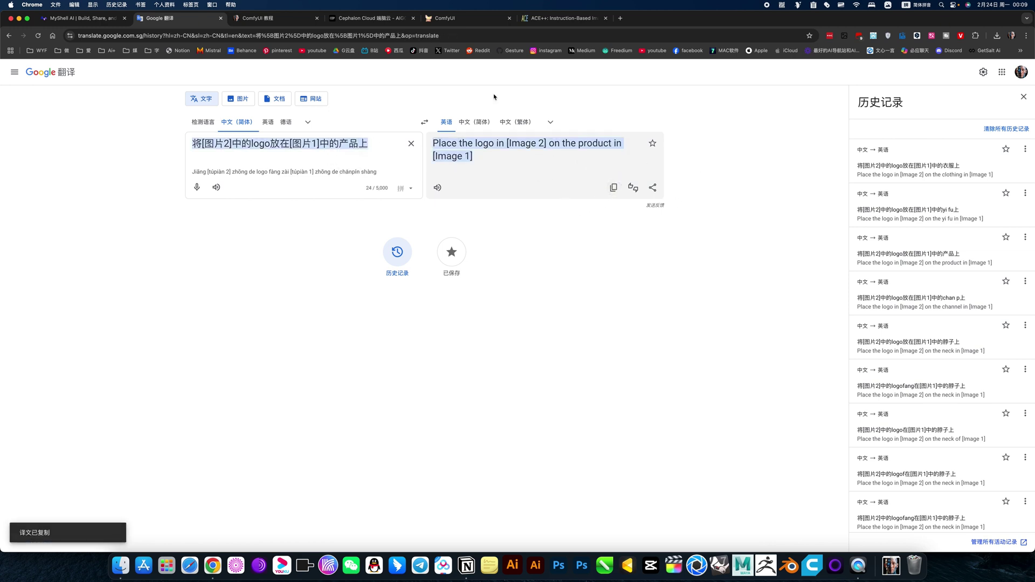
pyautogui.click(489, 19)
pyautogui.click(676, 145)
# Paste 'Place the logo in [Image 2] on the product in [Image 1]' and queue the run.
pyautogui.hotkey('ctrl', 'a')
pyautogui.hotkey('ctrl', 'v')
pyautogui.click(998, 232)
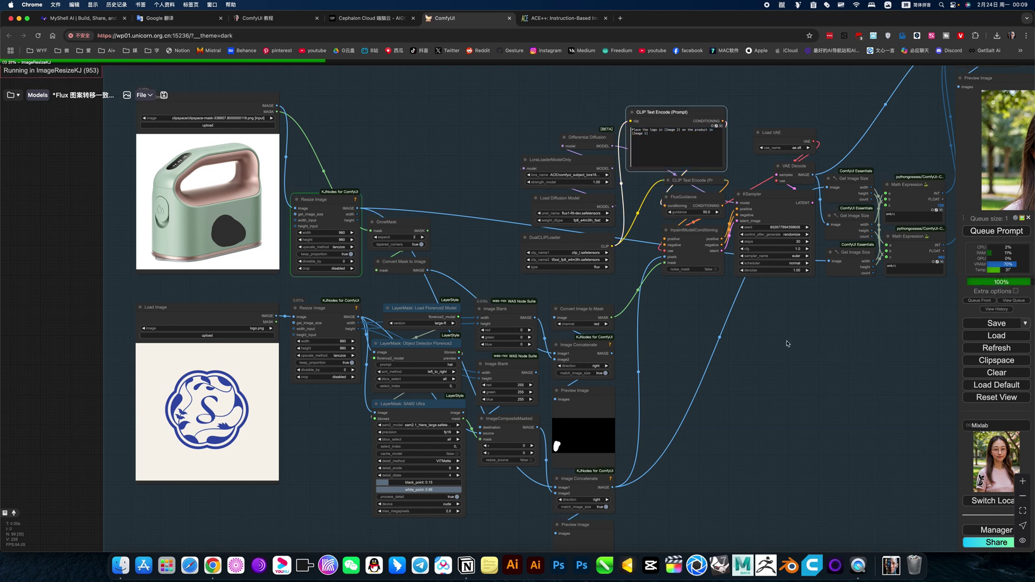
pyautogui.moveTo(804, 356)
pyautogui.mouseDown()
pyautogui.moveTo(724, 329)
pyautogui.moveTo(641, 331)
pyautogui.mouseUp()
pyautogui.scroll(-5, 724, 328)
pyautogui.scroll(3, 608, 350)
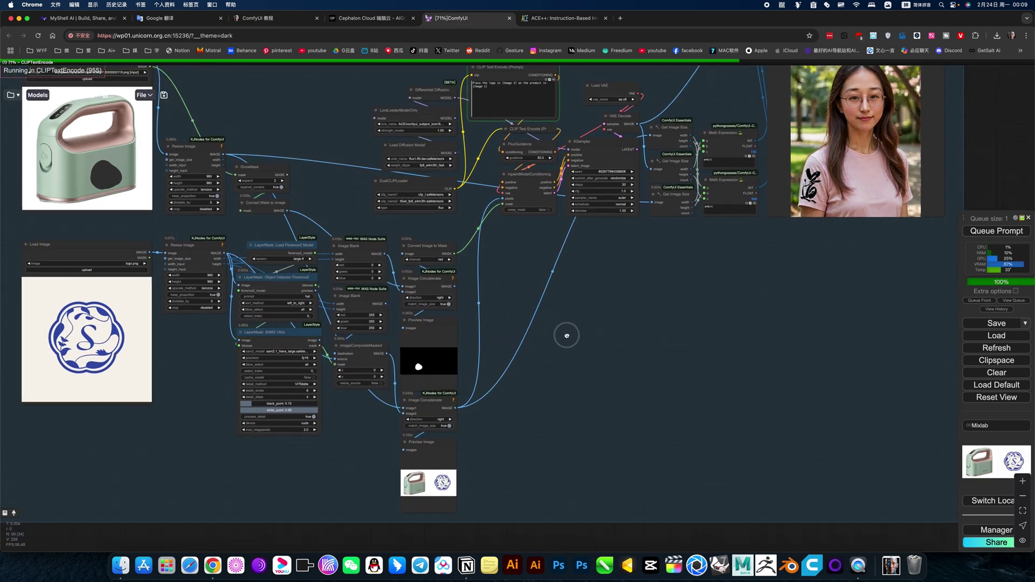
pyautogui.hscroll(5, 568, 335)
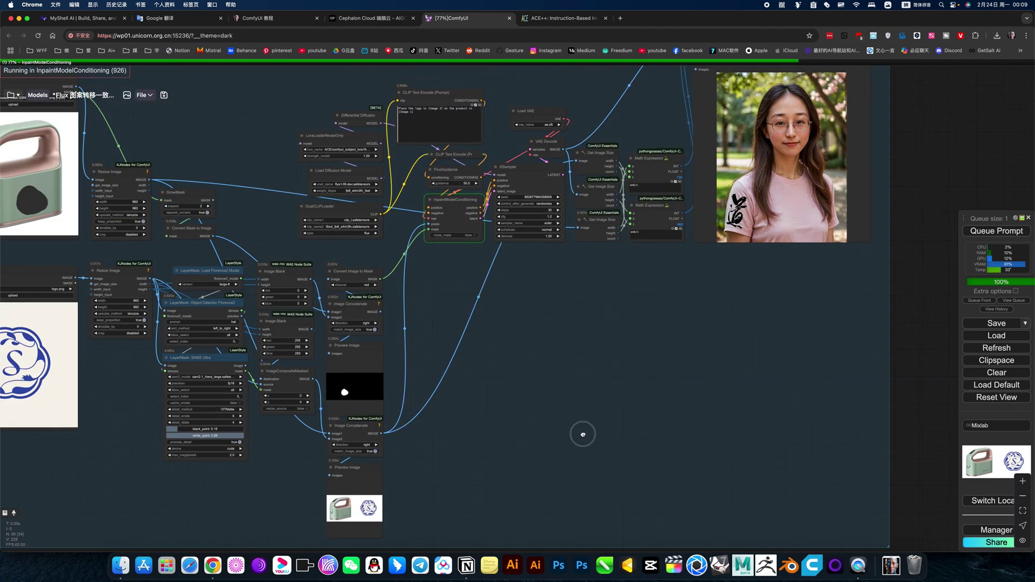
pyautogui.scroll(1, 583, 432)
pyautogui.scroll(5, 582, 432)
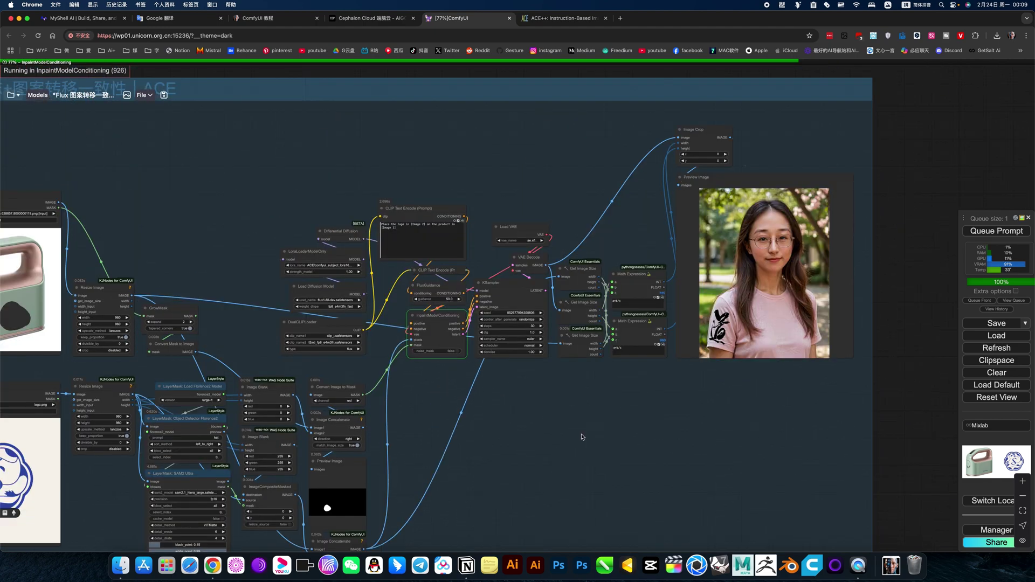
pyautogui.scroll(-3, 582, 436)
pyautogui.hscroll(-2, 585, 430)
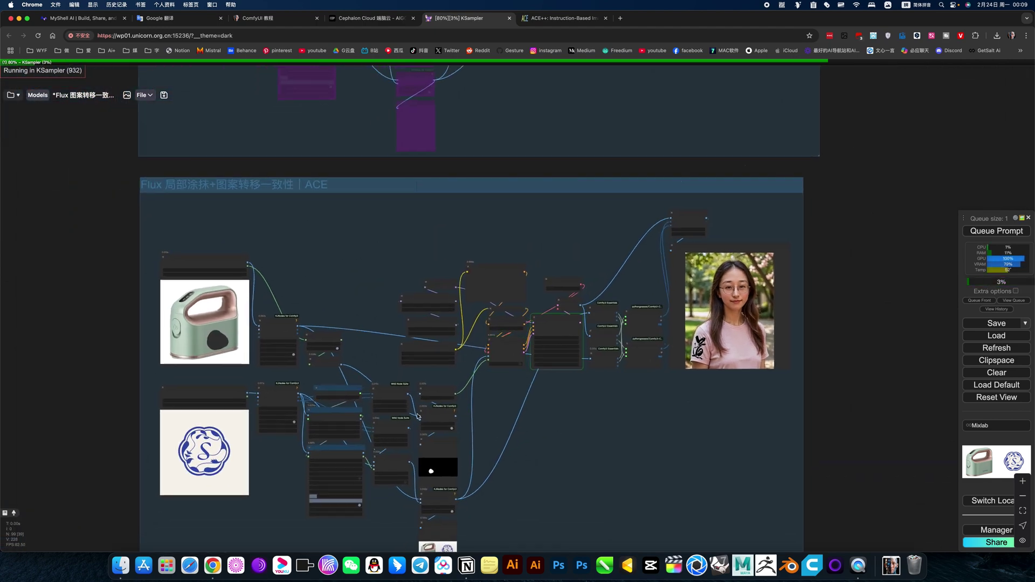
pyautogui.scroll(2, 509, 290)
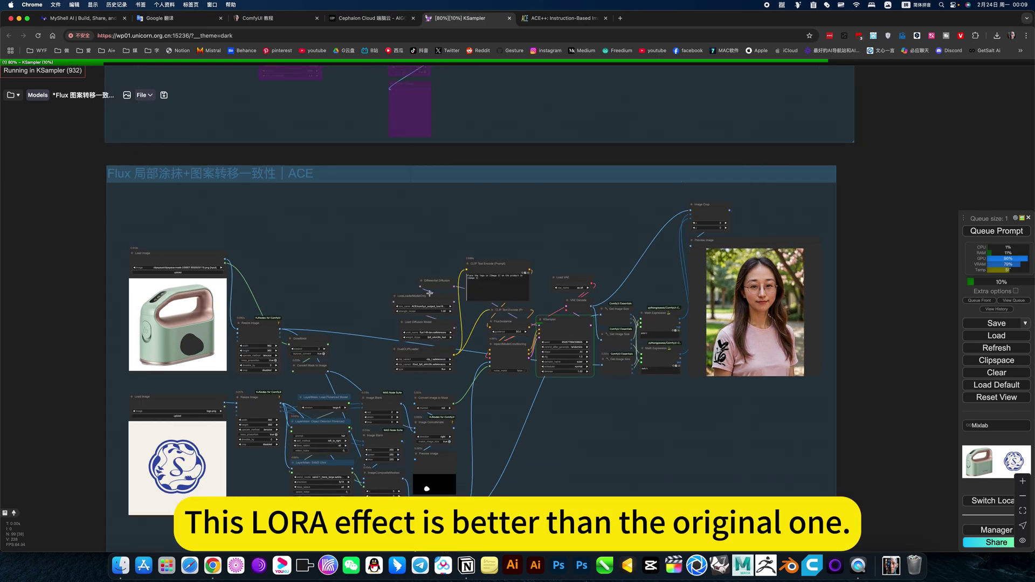
pyautogui.scroll(1, 430, 293)
pyautogui.scroll(2, 430, 294)
pyautogui.scroll(-4, 494, 347)
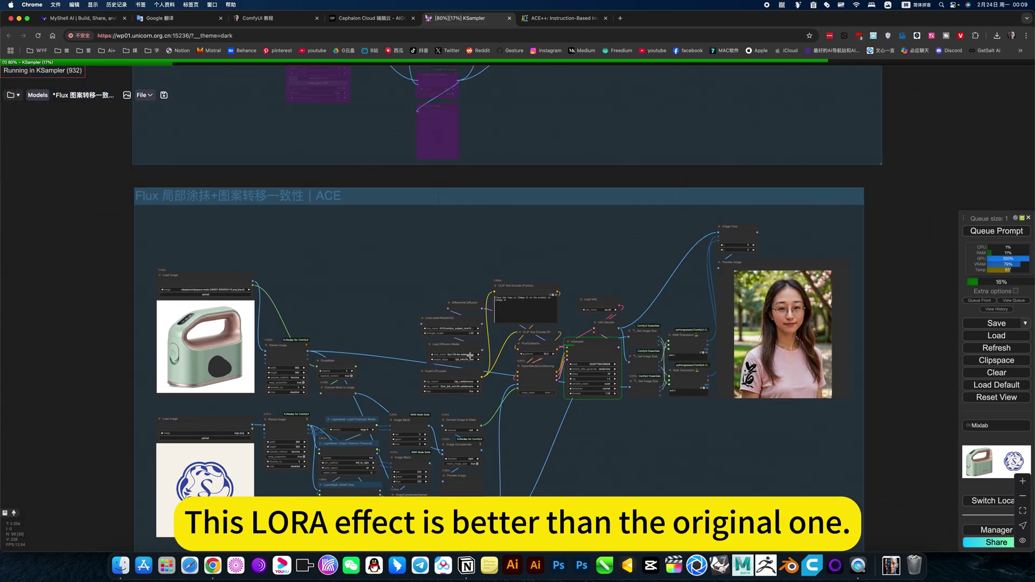
pyautogui.scroll(2, 453, 356)
pyautogui.scroll(2, 446, 360)
pyautogui.scroll(2, 438, 361)
pyautogui.scroll(1, 438, 361)
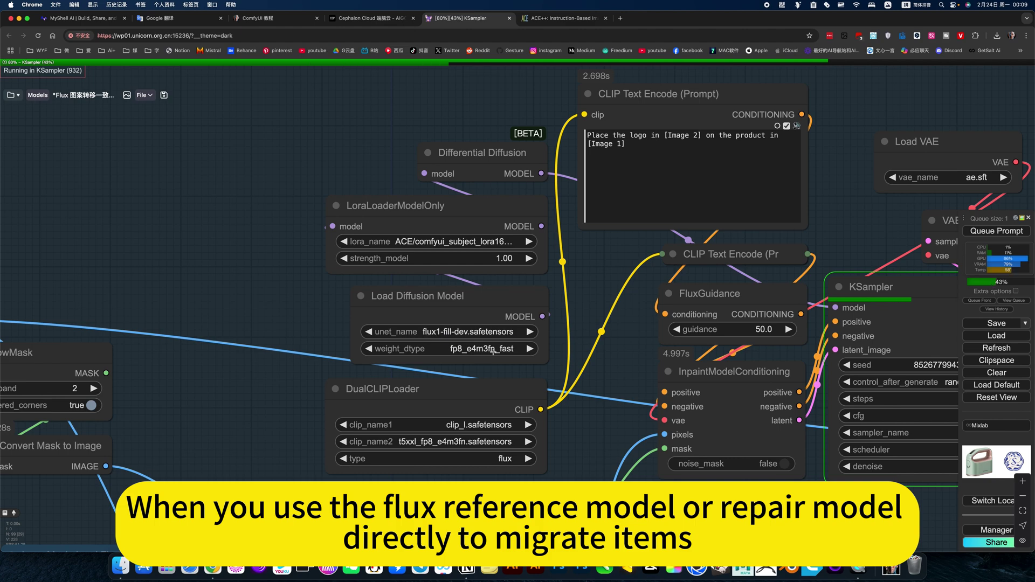
pyautogui.scroll(-5, 493, 353)
pyautogui.scroll(-5, 505, 359)
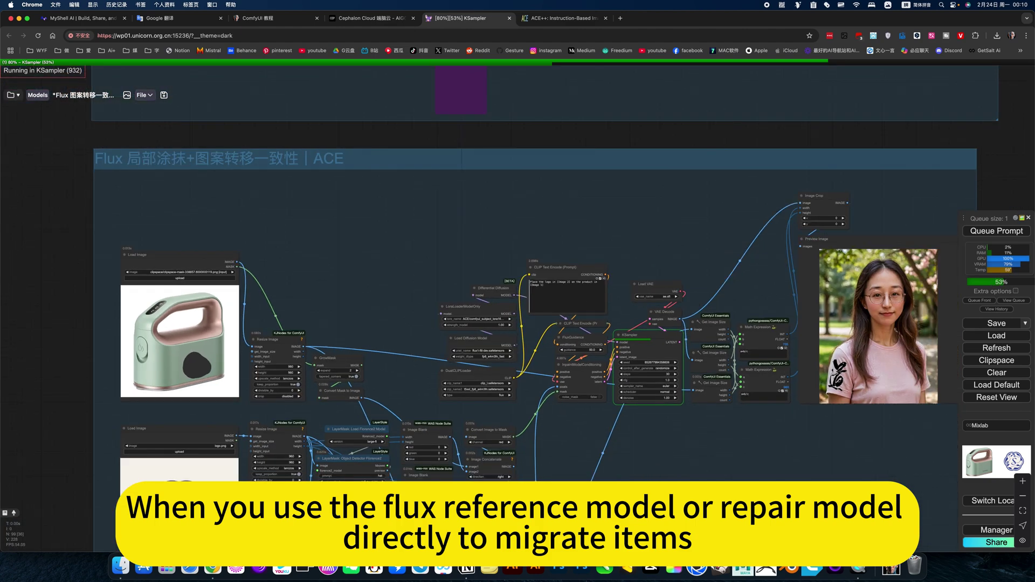
pyautogui.scroll(-3, 640, 378)
pyautogui.hscroll(2, 485, 404)
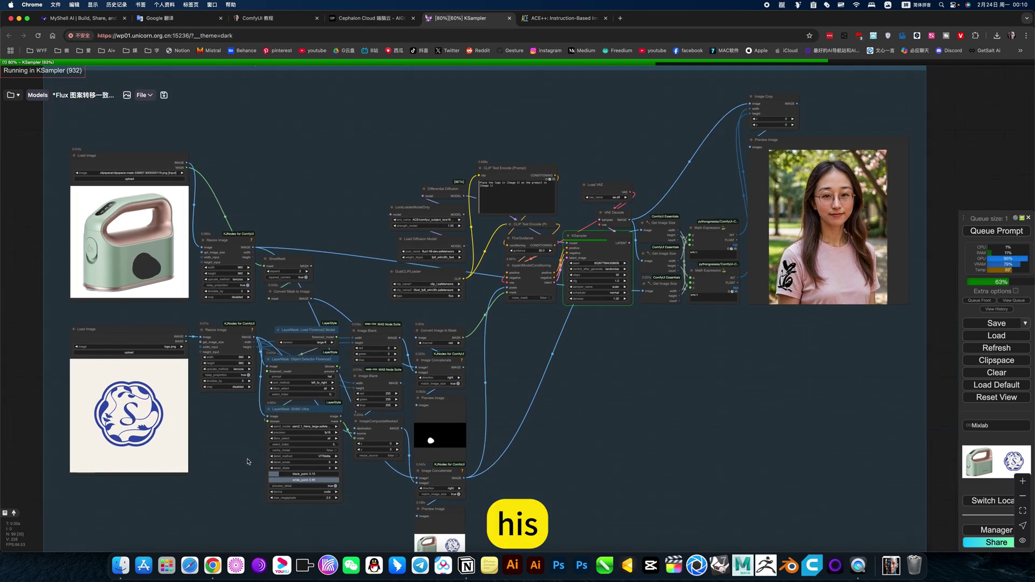
pyautogui.scroll(2, 249, 460)
pyautogui.scroll(2, 363, 401)
pyautogui.scroll(2, 363, 400)
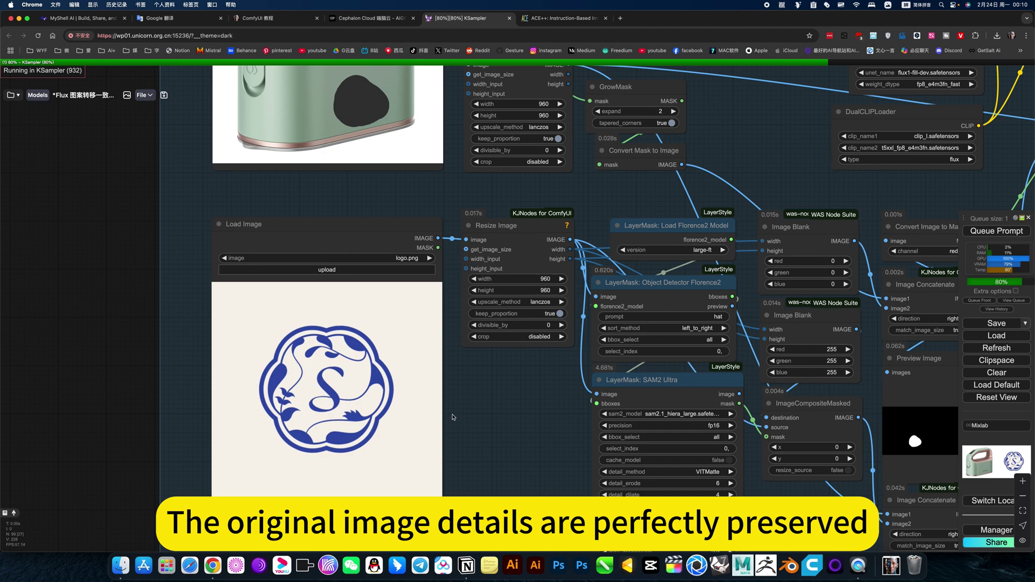
pyautogui.scroll(-3, 456, 421)
pyautogui.scroll(-2, 469, 425)
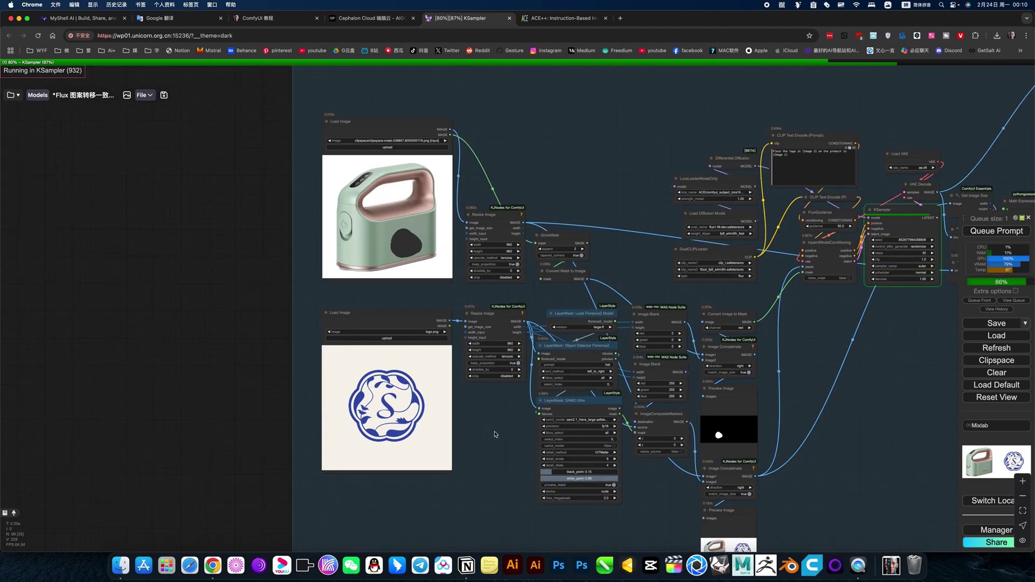
pyautogui.hscroll(3, 495, 434)
pyautogui.hscroll(2, 496, 435)
pyautogui.hscroll(3, 602, 417)
pyautogui.hscroll(2, 602, 418)
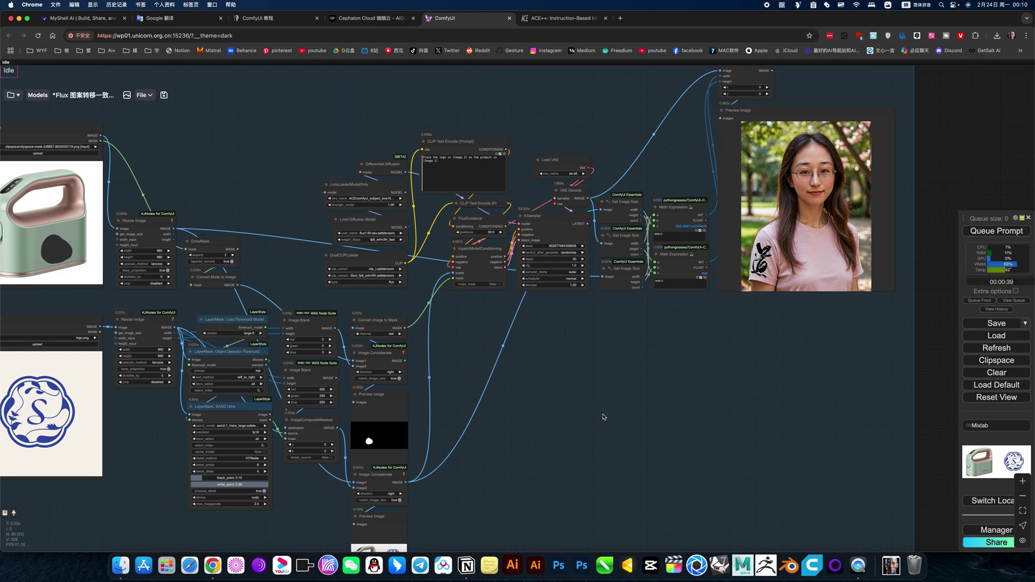
pyautogui.scroll(2, 725, 400)
pyautogui.scroll(2, 592, 436)
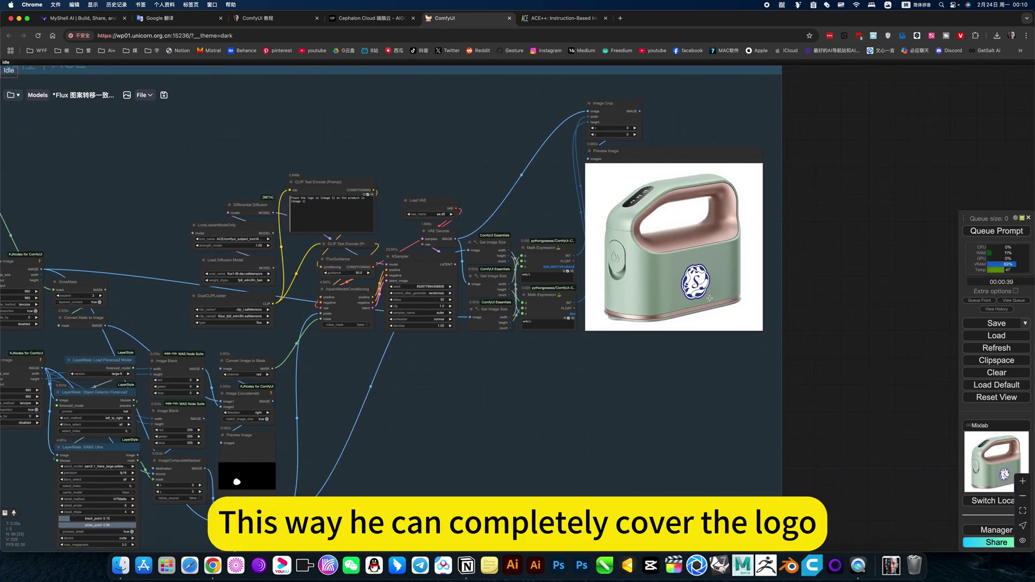
pyautogui.scroll(2, 615, 339)
pyautogui.scroll(3, 642, 251)
pyautogui.scroll(1, 707, 268)
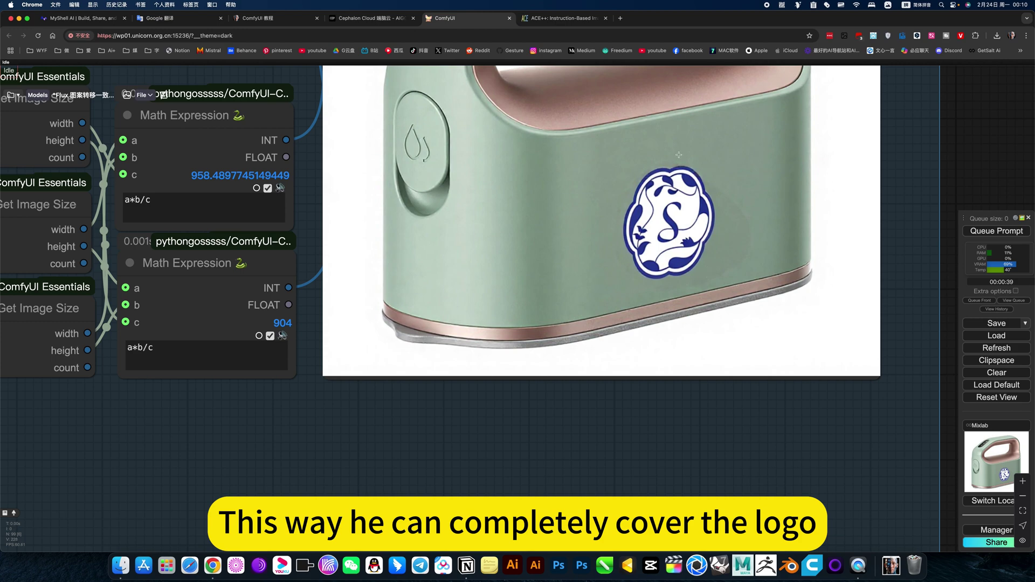
pyautogui.scroll(-6, 694, 220)
pyautogui.scroll(-5, 660, 228)
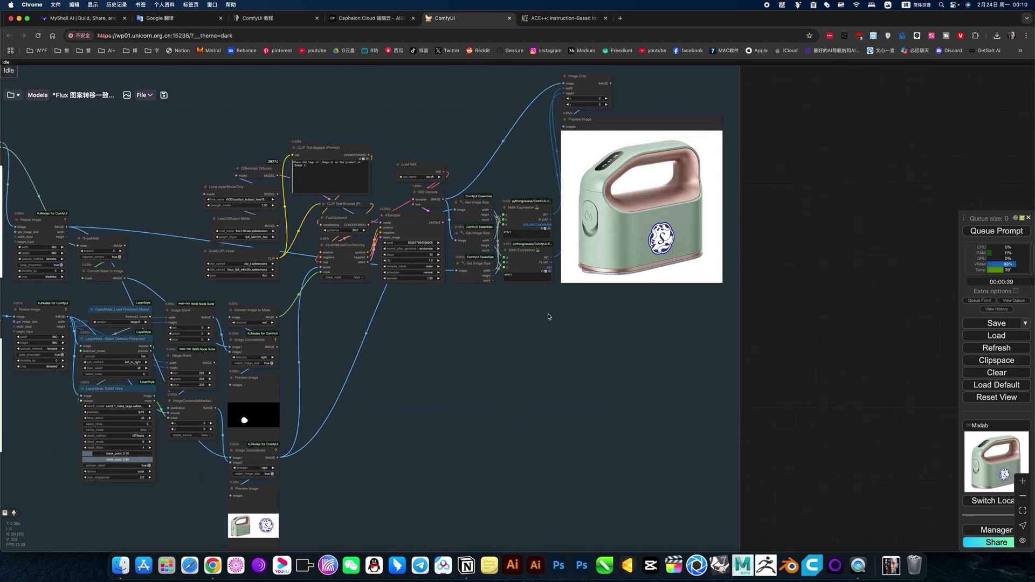
pyautogui.moveTo(485, 342); pyautogui.dragTo(716, 245)
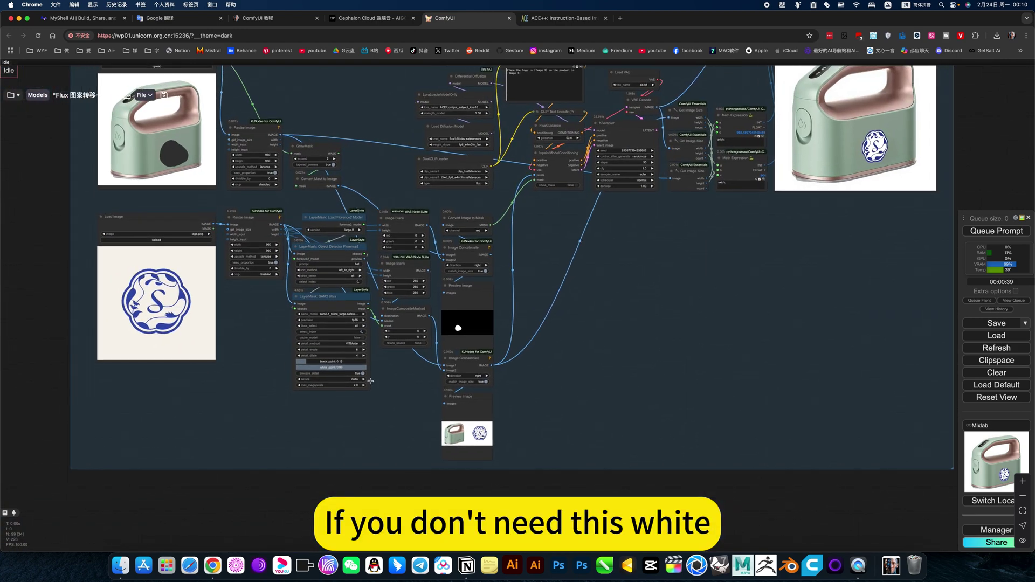
pyautogui.moveTo(523, 421); pyautogui.dragTo(514, 392)
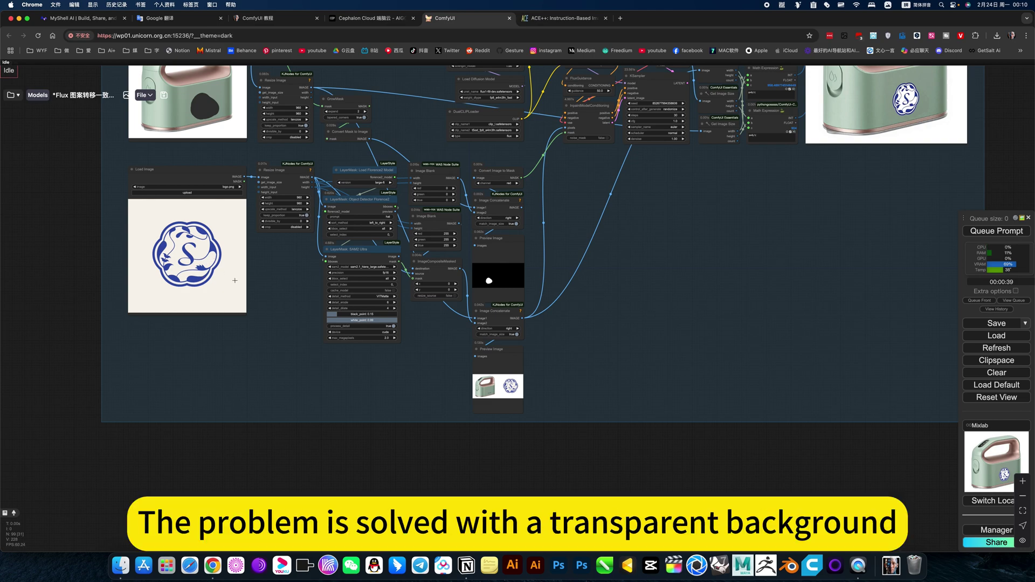
pyautogui.moveTo(458, 416); pyautogui.dragTo(306, 542)
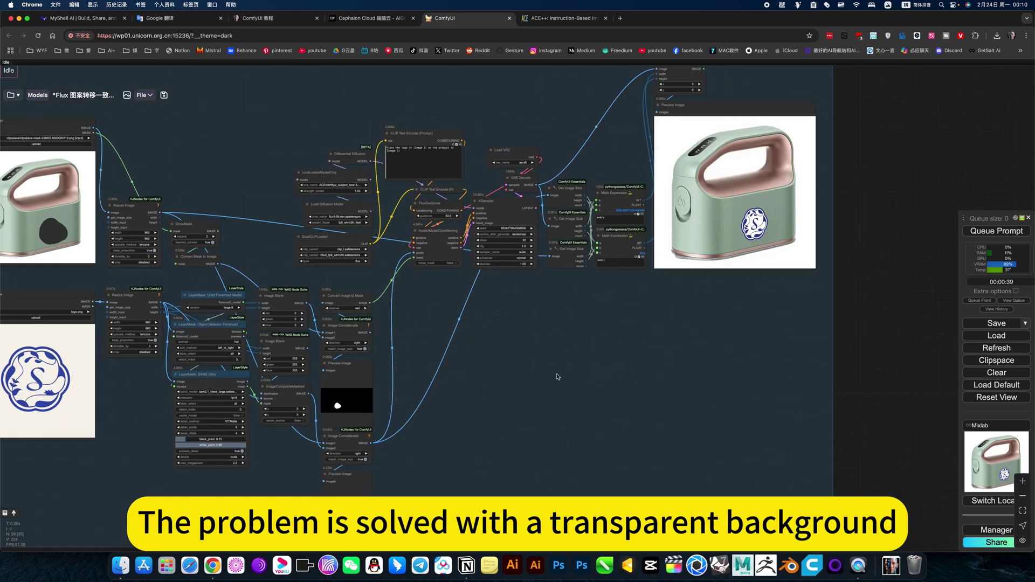
pyautogui.scroll(-3, 557, 377)
pyautogui.scroll(2, 556, 377)
pyautogui.scroll(2, 594, 372)
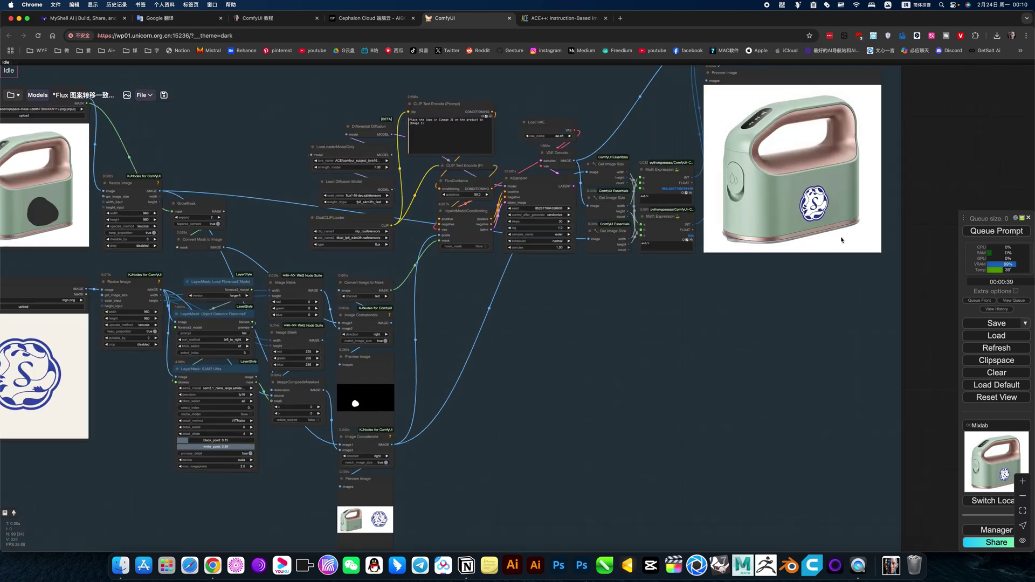
pyautogui.scroll(-1, 597, 325)
pyautogui.scroll(-2, 592, 332)
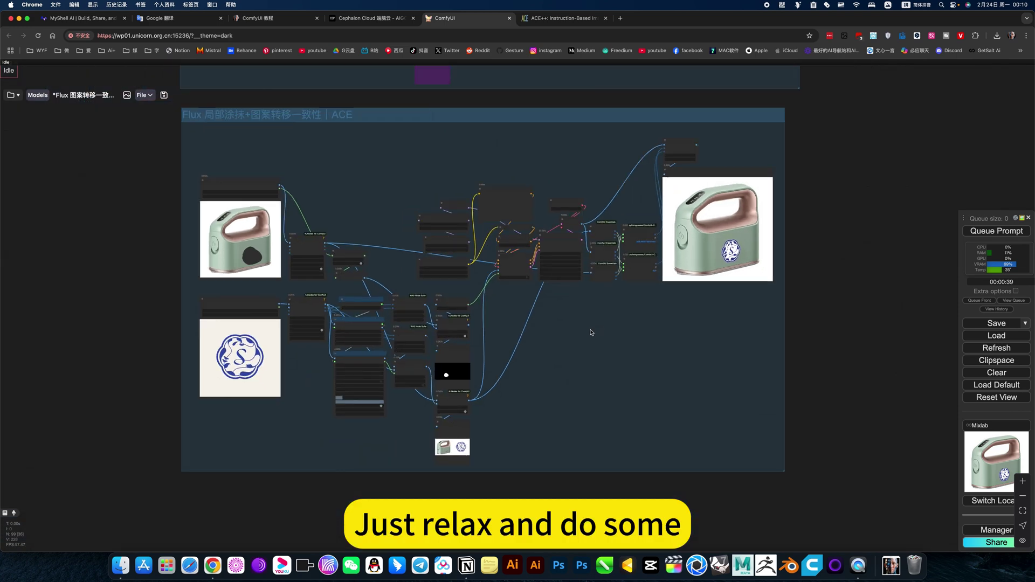